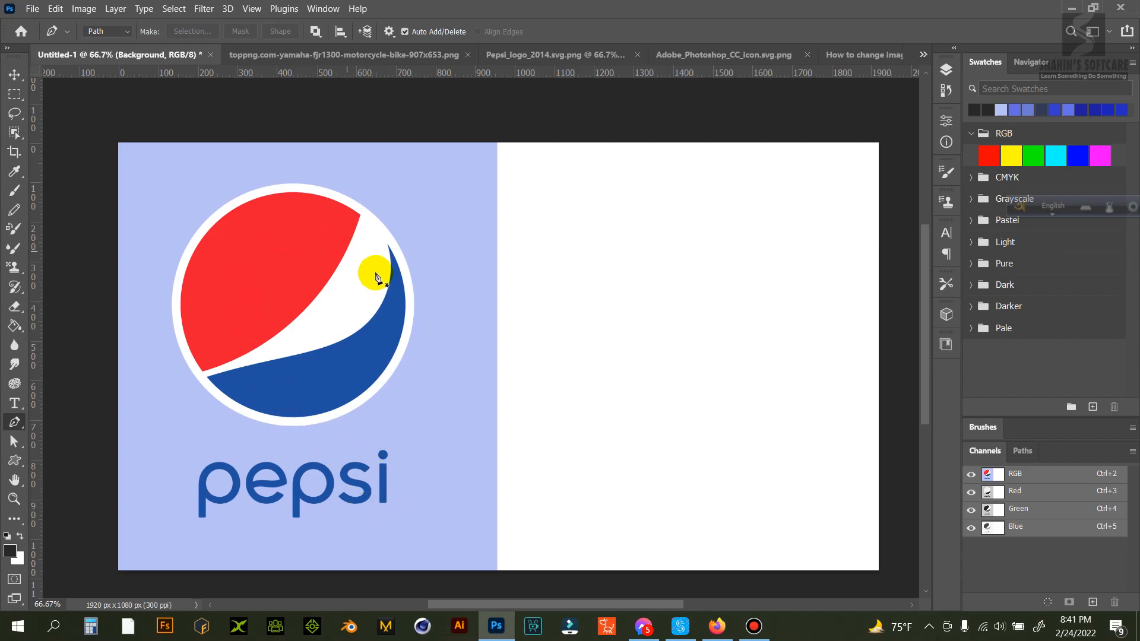
Step: Trace the red shape's outer arc with the Pen tool, from its lower tip around to its upper corner
click(195, 364)
key(ctrl+plus)
key(ctrl+plus)
drag(203, 277, 857, 350)
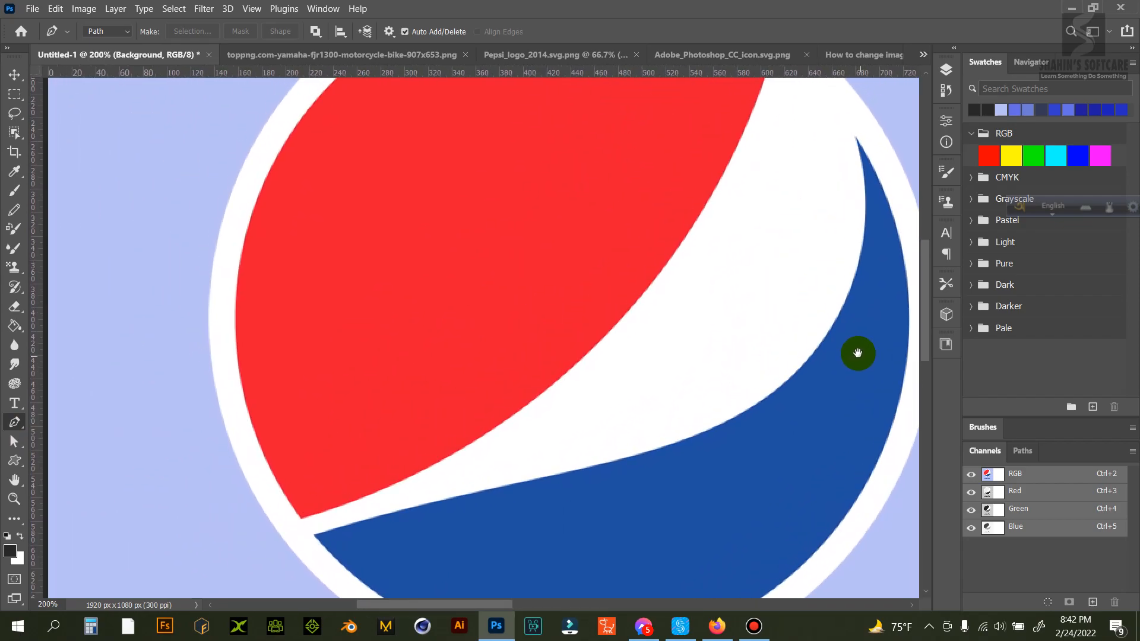
click(301, 518)
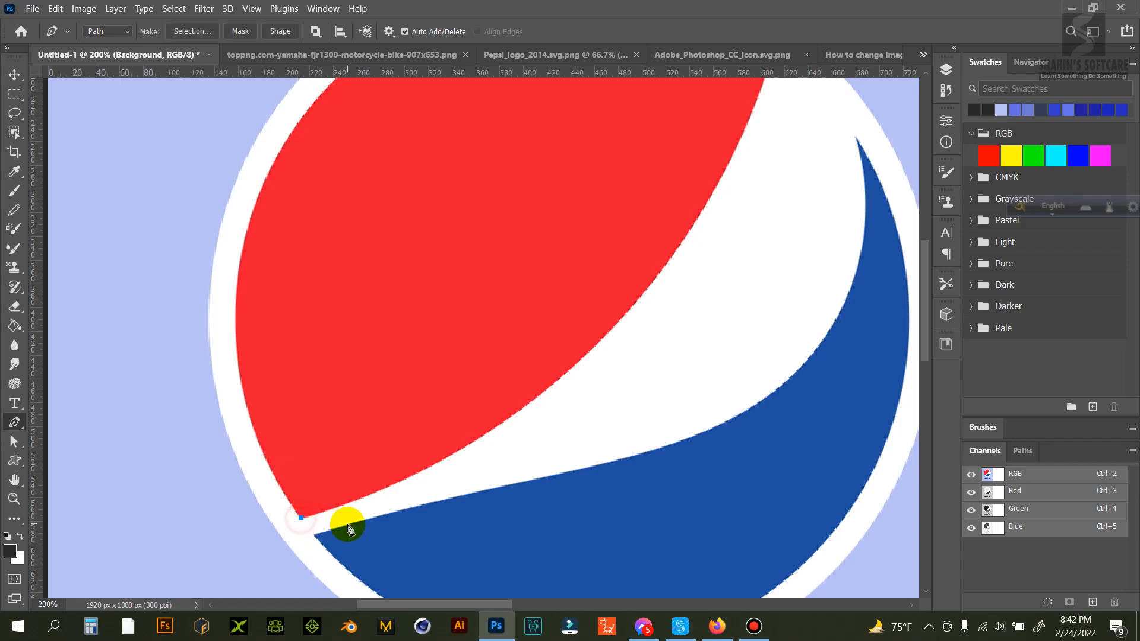
drag(235, 337, 230, 230)
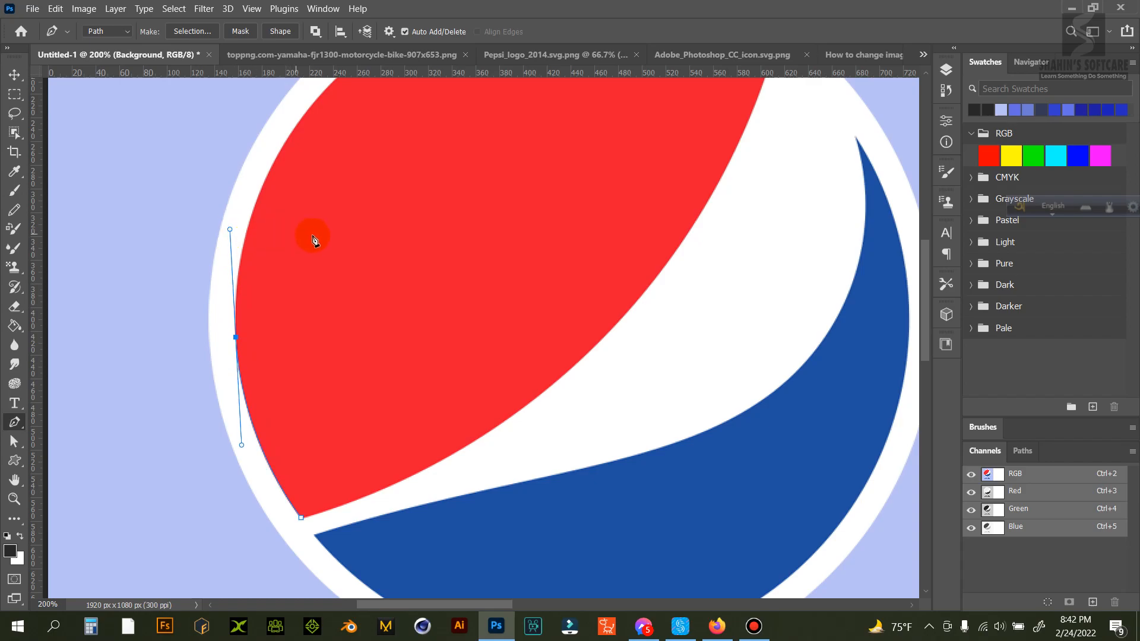
drag(437, 287, 402, 385)
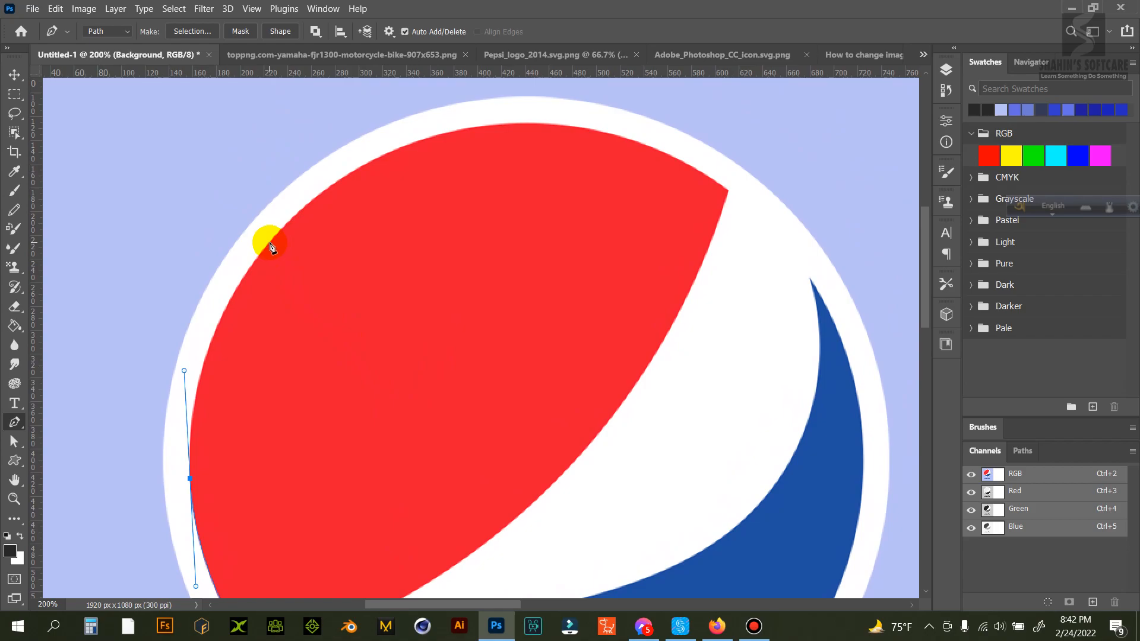
drag(270, 243, 308, 197)
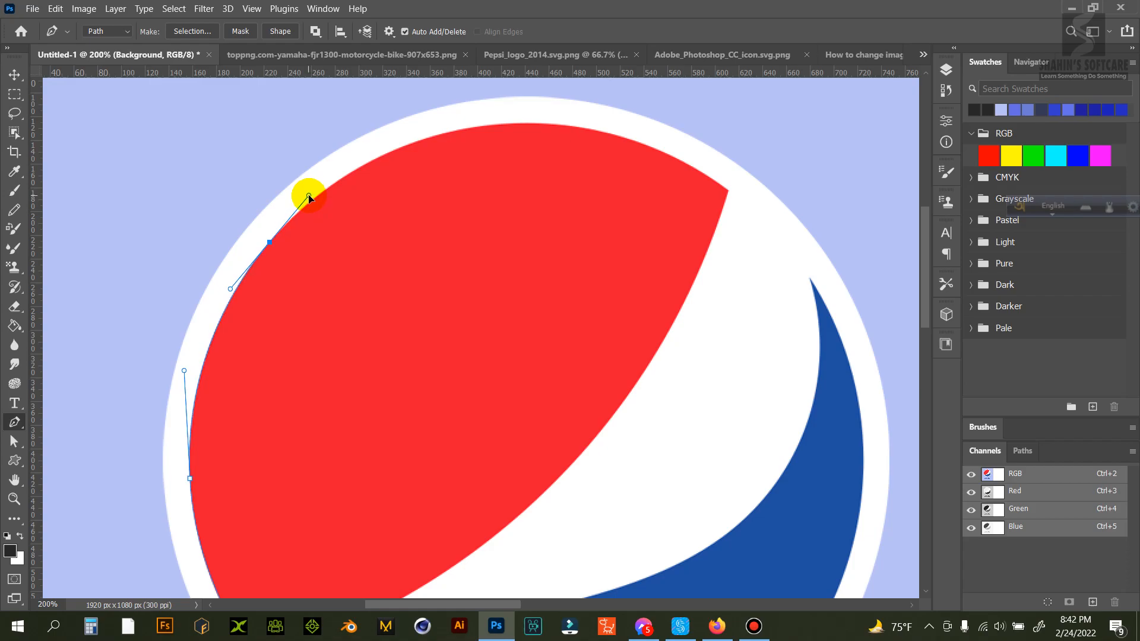
drag(499, 125, 610, 117)
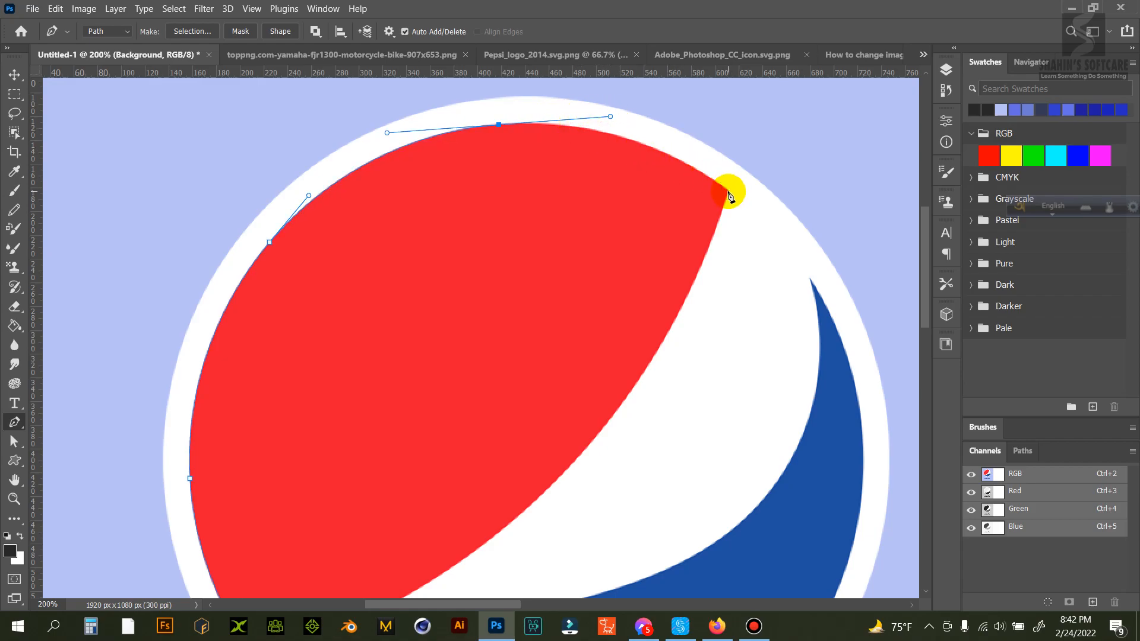
drag(728, 191, 770, 223)
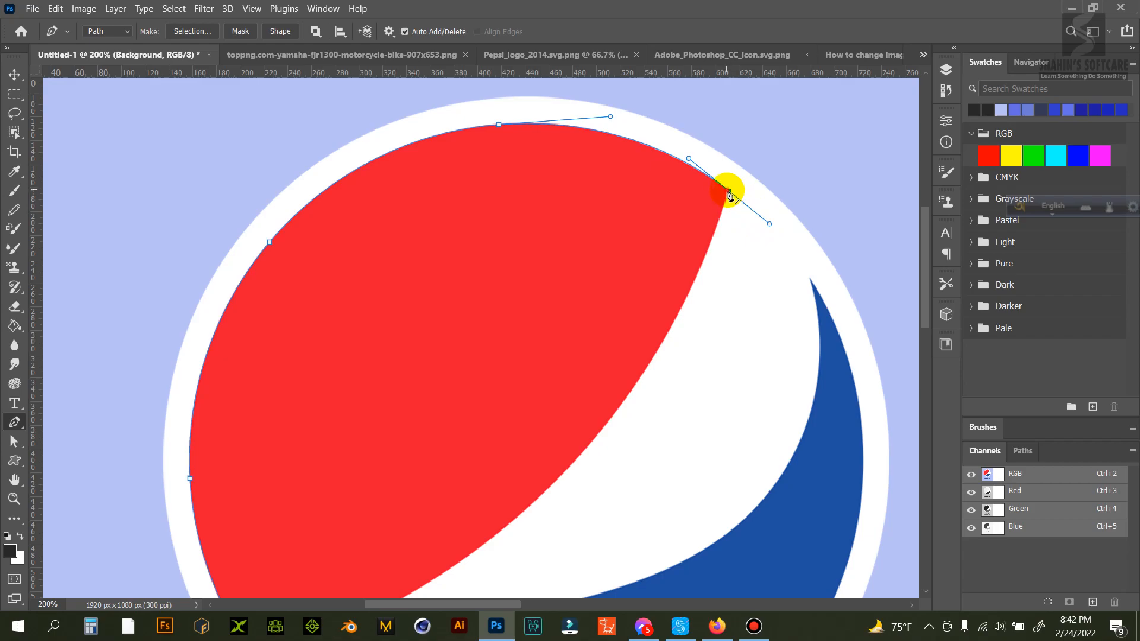
Step: Close the path along the red shape's inner curve back to the lower tip and convert it to a selection
click(728, 191)
drag(659, 305, 686, 214)
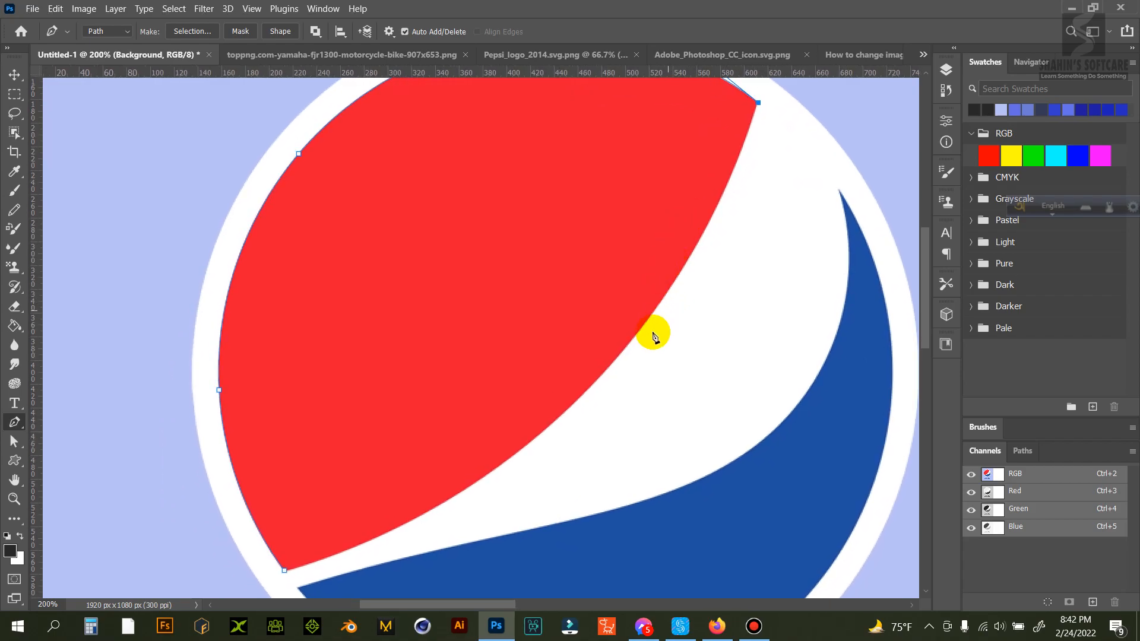
key(ctrl+minus)
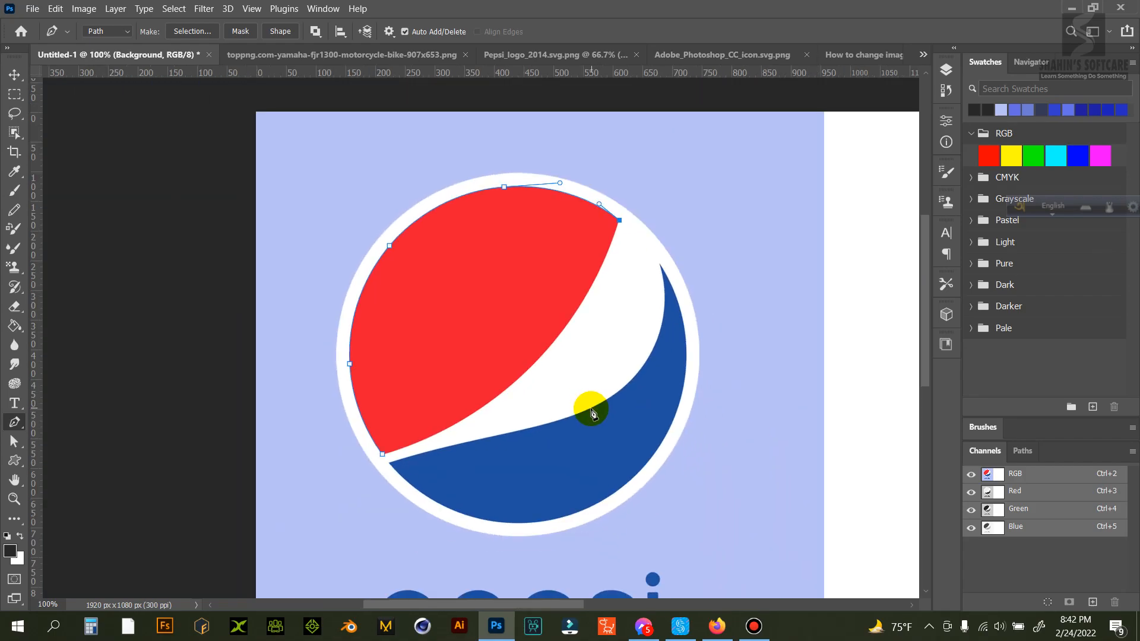
drag(382, 455, 187, 514)
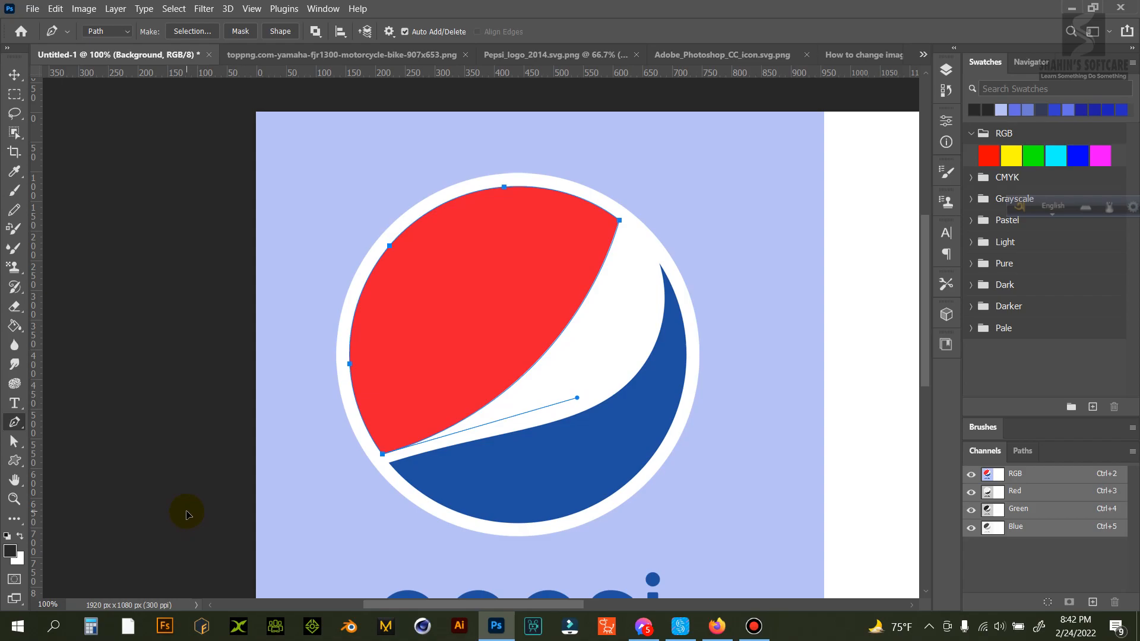
drag(187, 515, 187, 514)
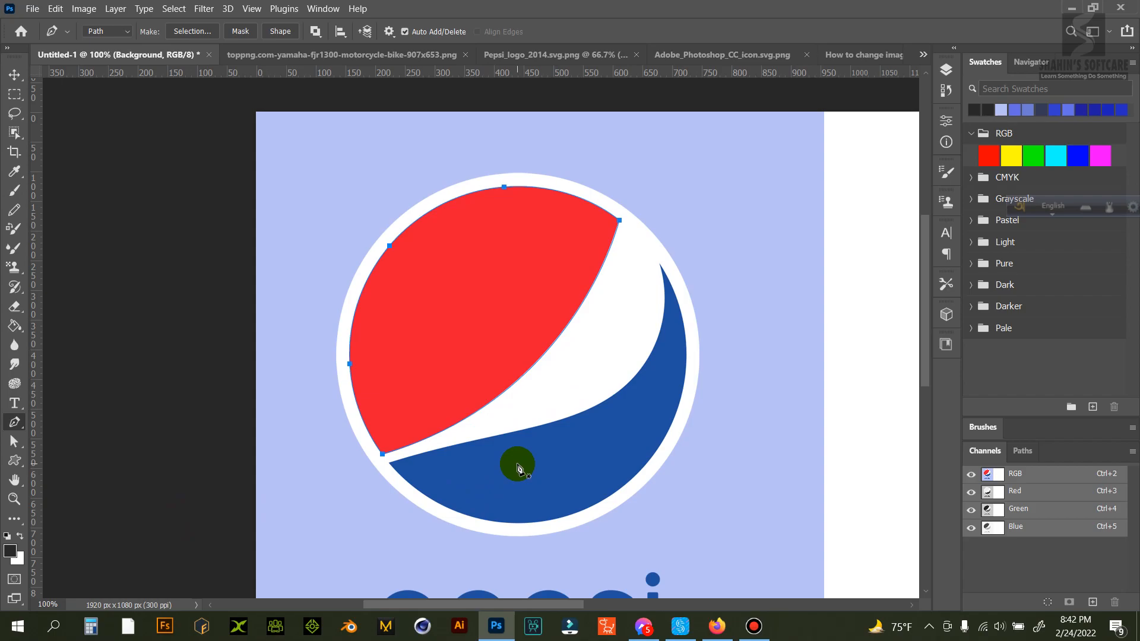
key(ctrl+Return)
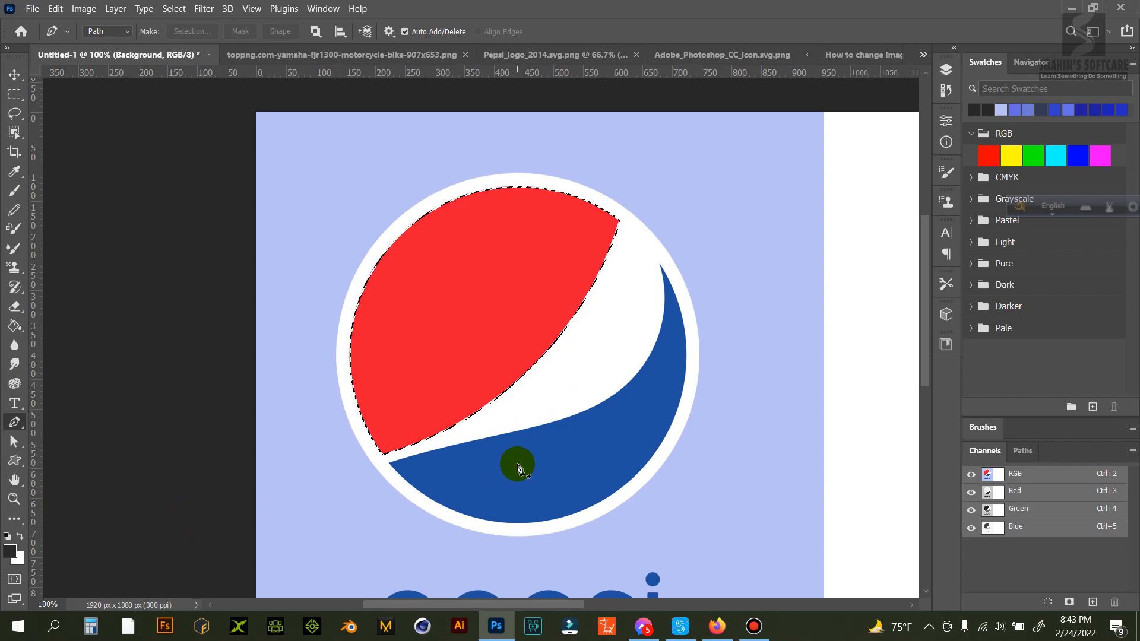
Step: Create a new empty layer directly above Layer 1
click(946, 70)
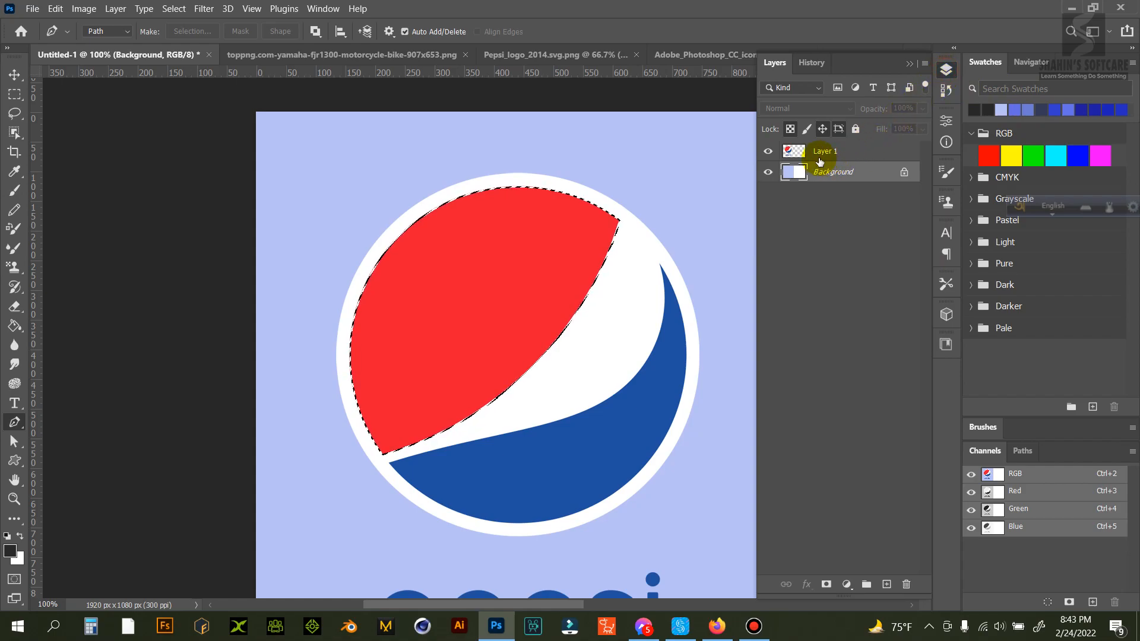
click(825, 157)
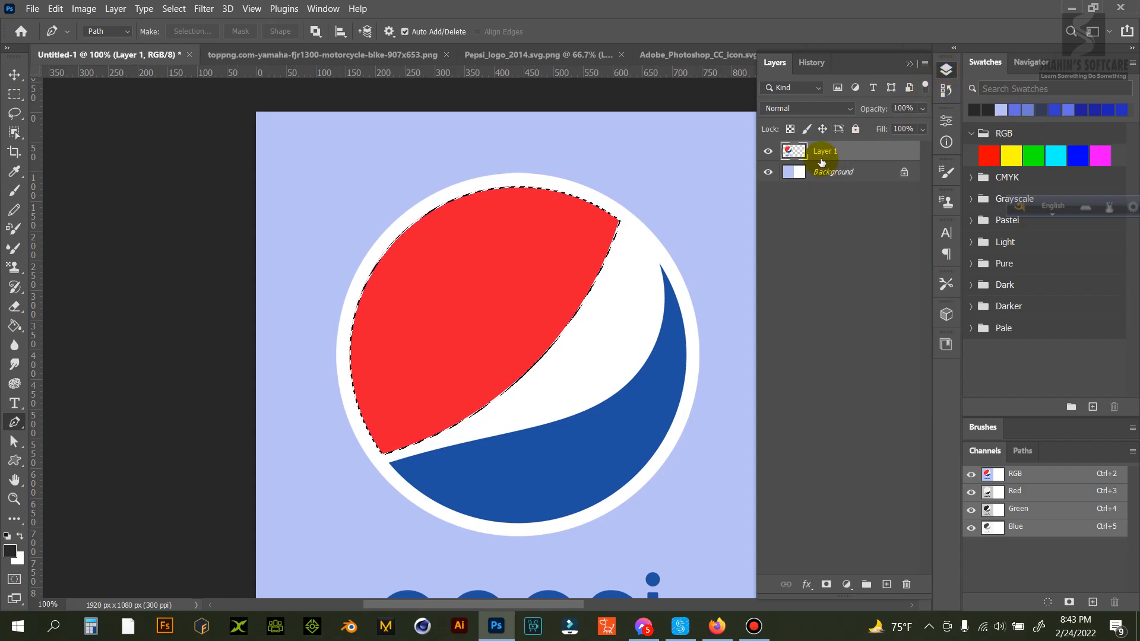
click(886, 584)
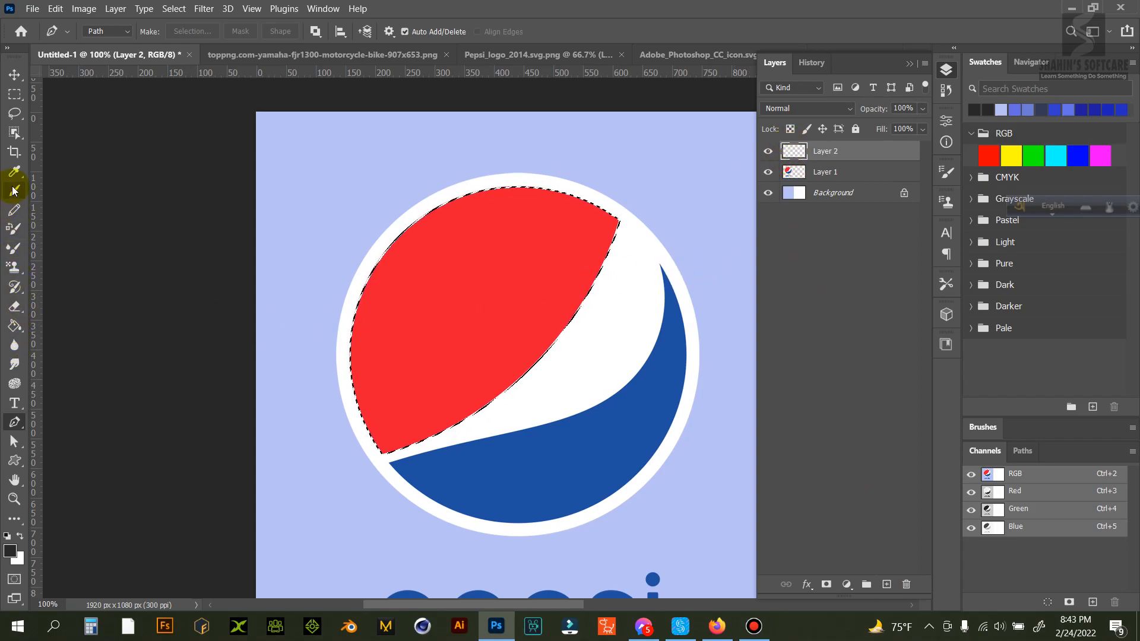
Step: Fill the selection on Layer 2 with the red sampled from the logo using the Paint Bucket, and deselect
drag(13, 176, 69, 177)
click(69, 176)
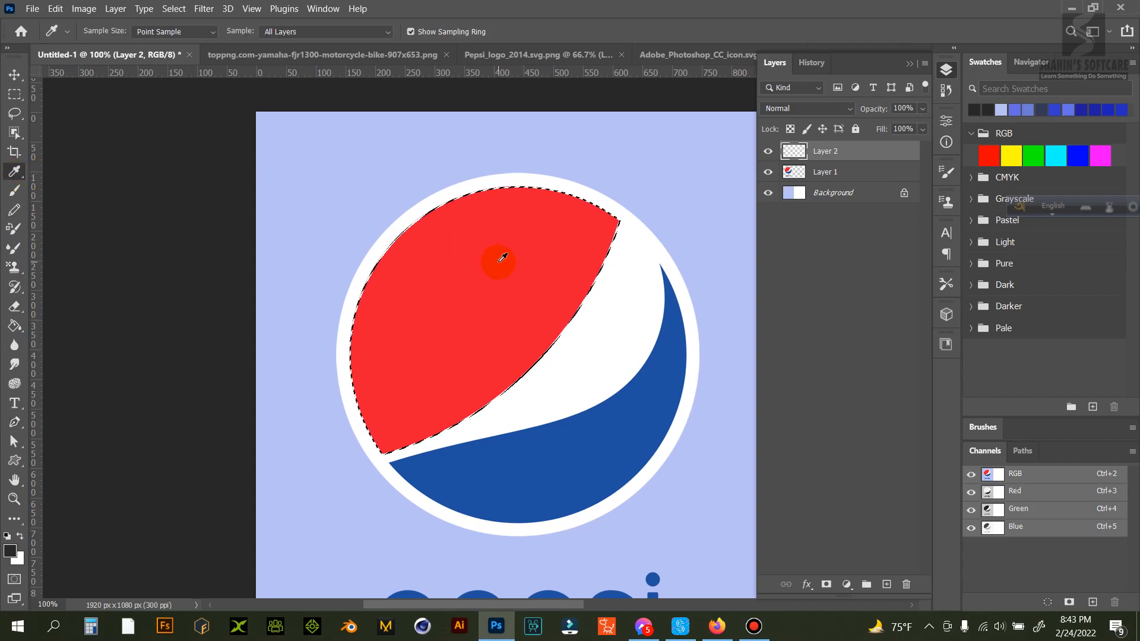
click(478, 308)
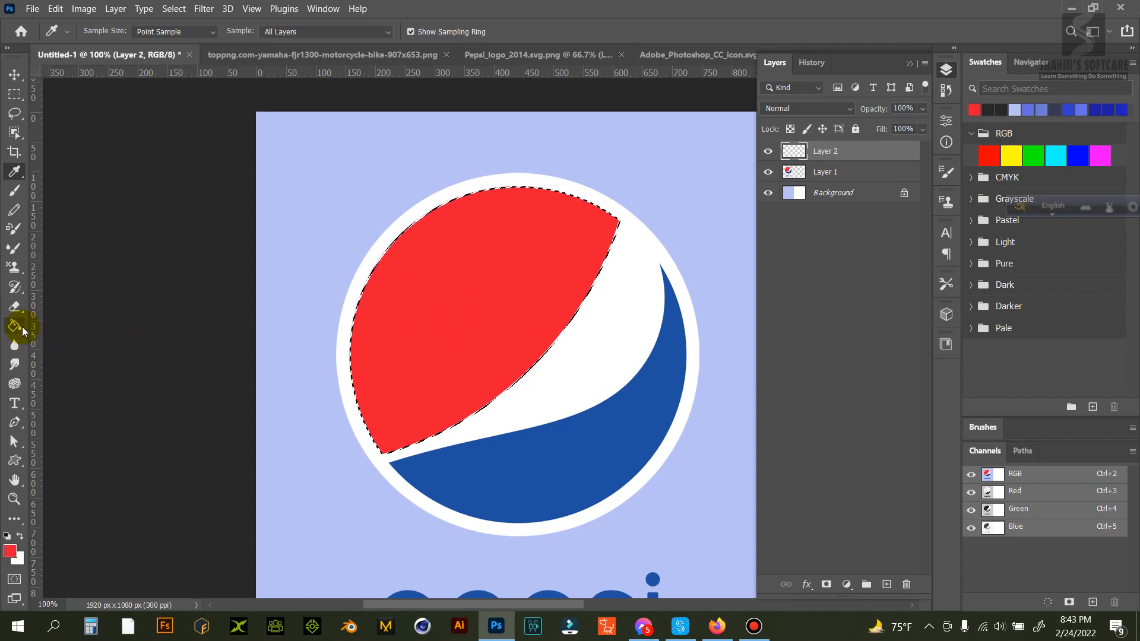
drag(17, 330, 17, 330)
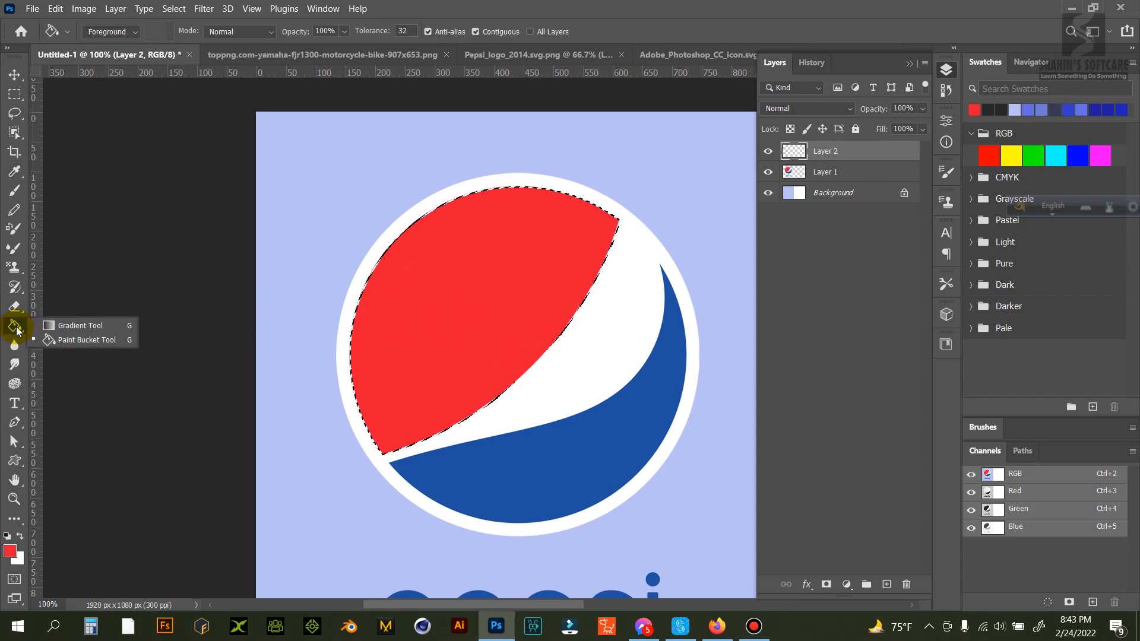
click(87, 340)
click(449, 334)
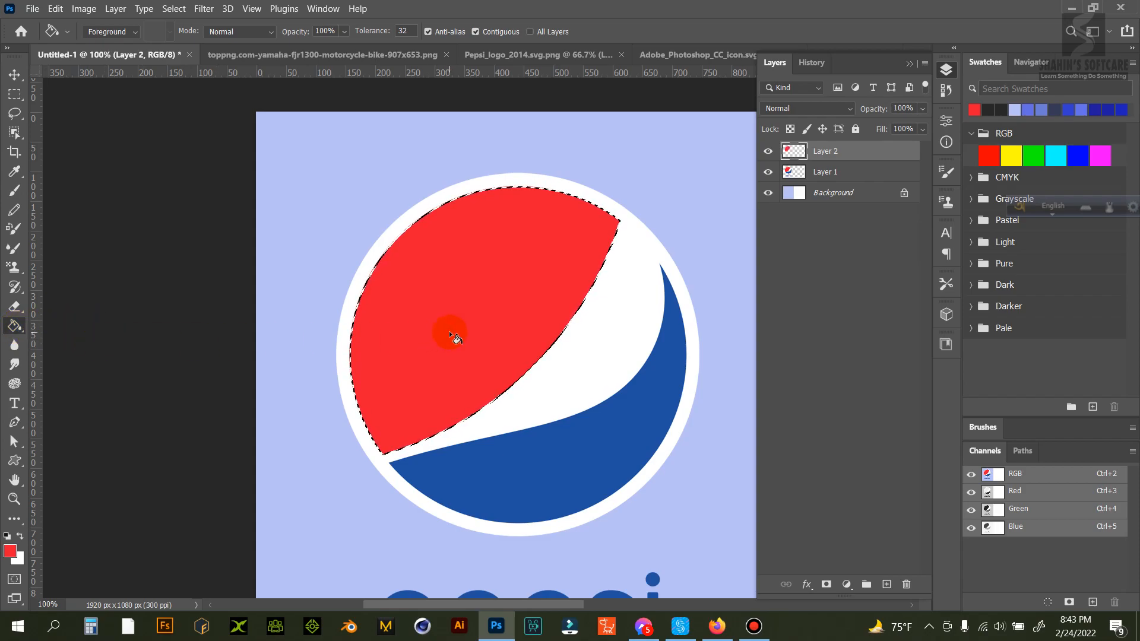
key(ctrl+d)
Step: Toggle Layer 1's visibility repeatedly to compare the traced red shape with the original logo
click(767, 173)
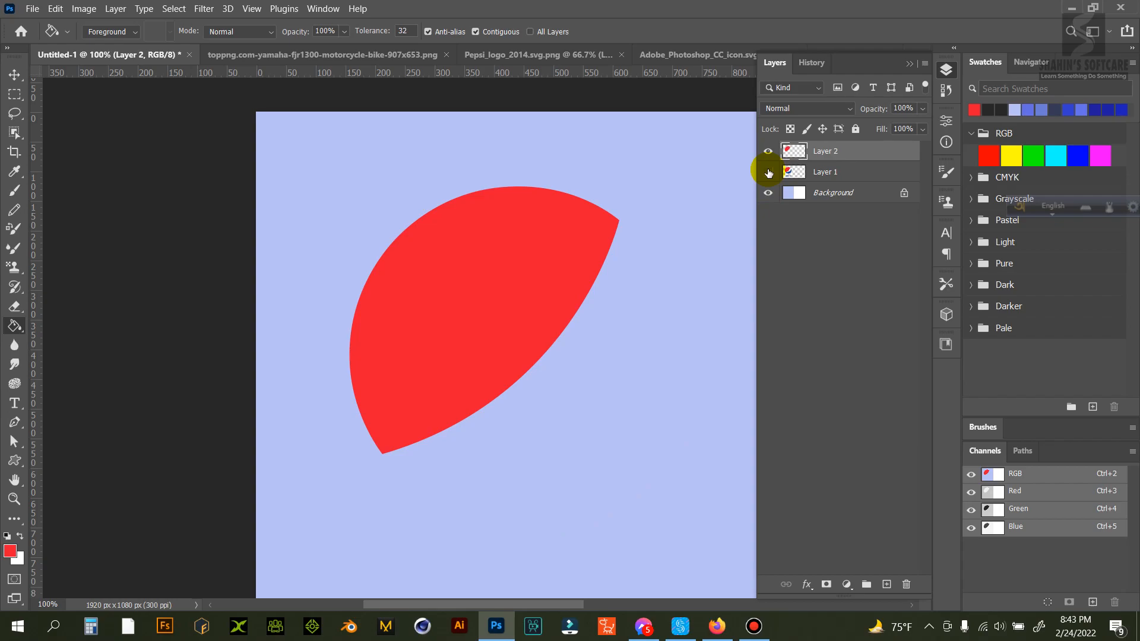
click(768, 173)
click(768, 172)
click(768, 173)
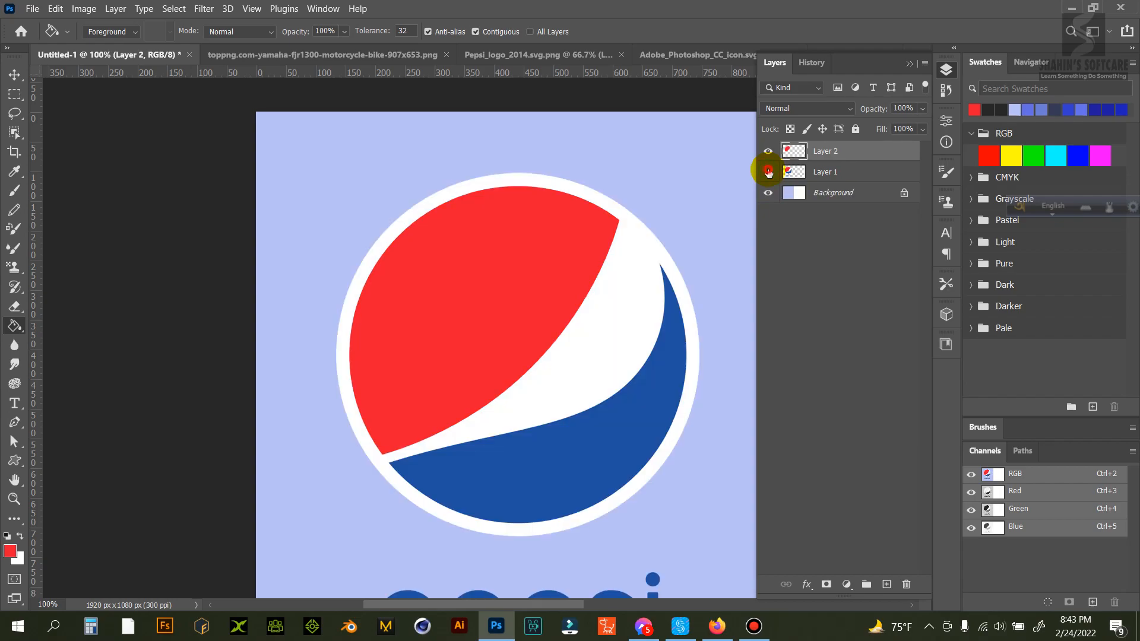
click(768, 172)
click(768, 172)
click(768, 172)
click(768, 173)
click(768, 172)
click(768, 173)
click(768, 173)
click(768, 172)
Step: Start a Pen path with an anchor point at the lower-left tip of the blue shape
key(ctrl+plus)
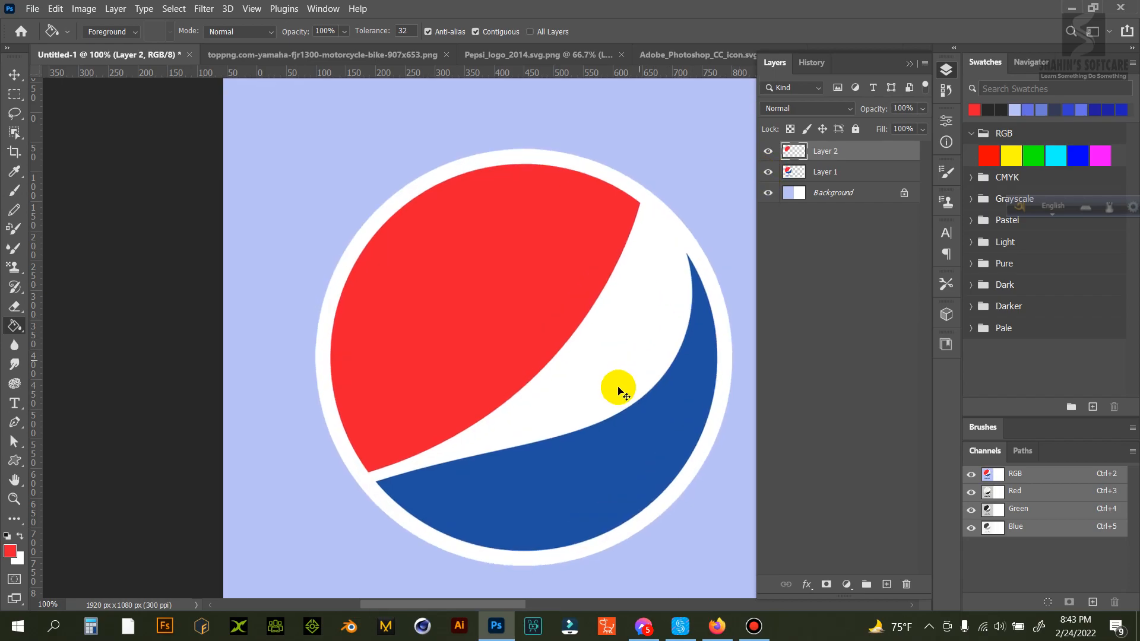
drag(579, 458, 418, 275)
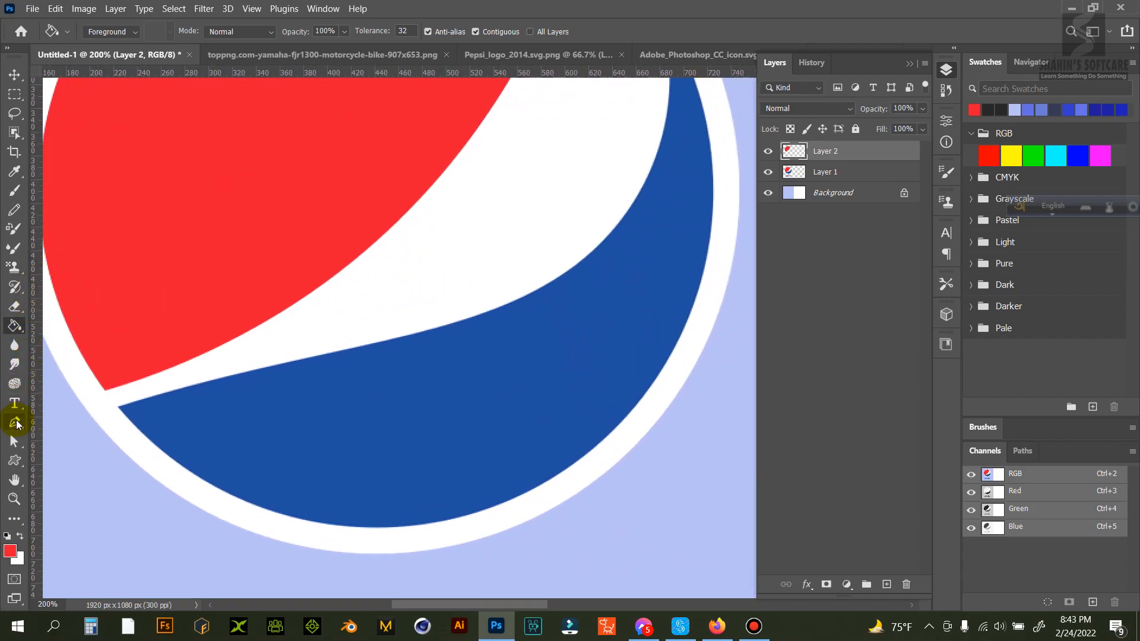
click(14, 422)
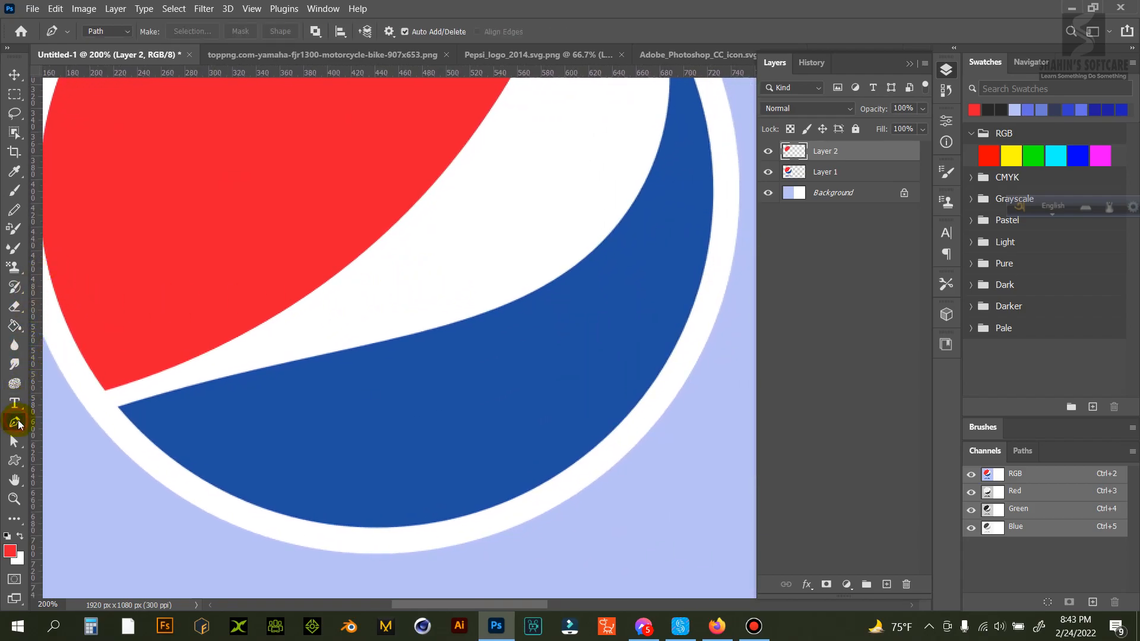
click(120, 408)
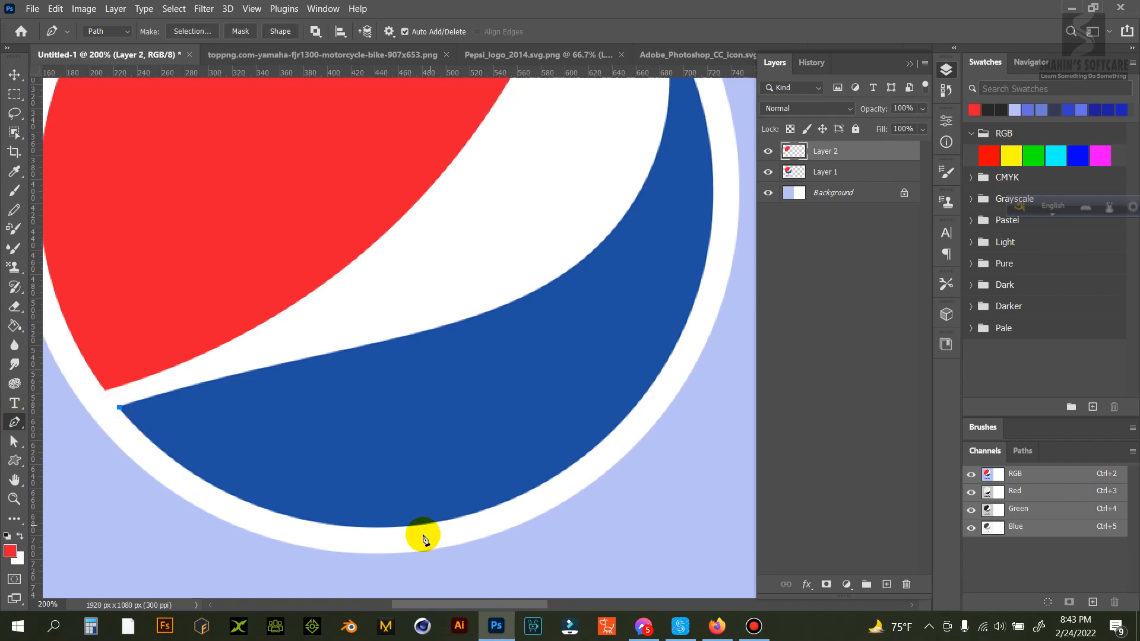
drag(379, 527, 551, 528)
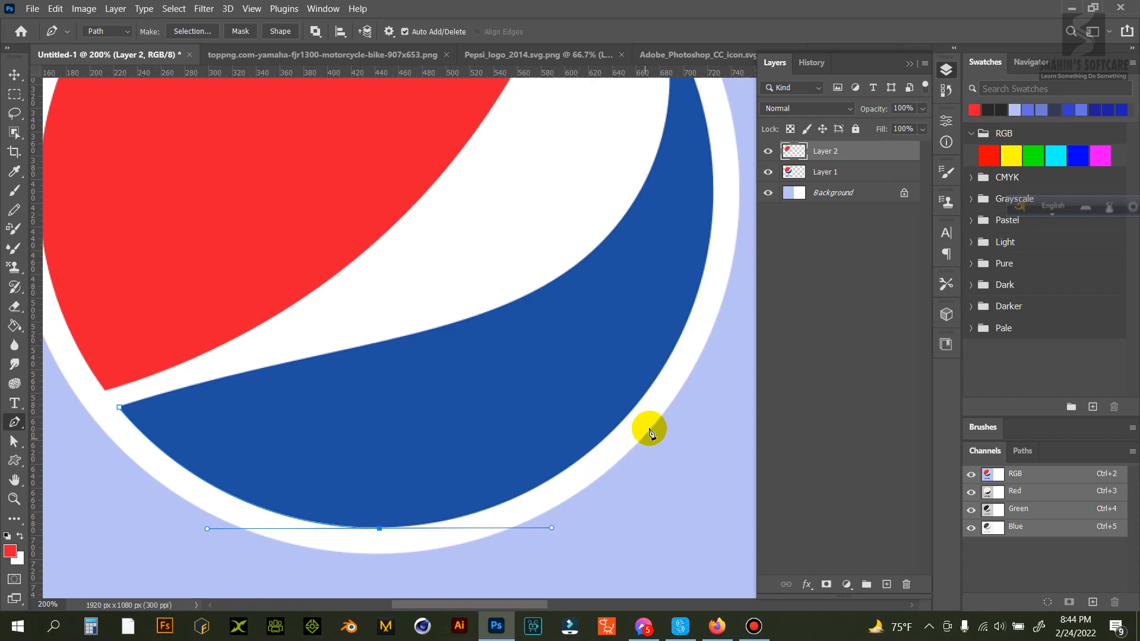
drag(679, 341, 698, 295)
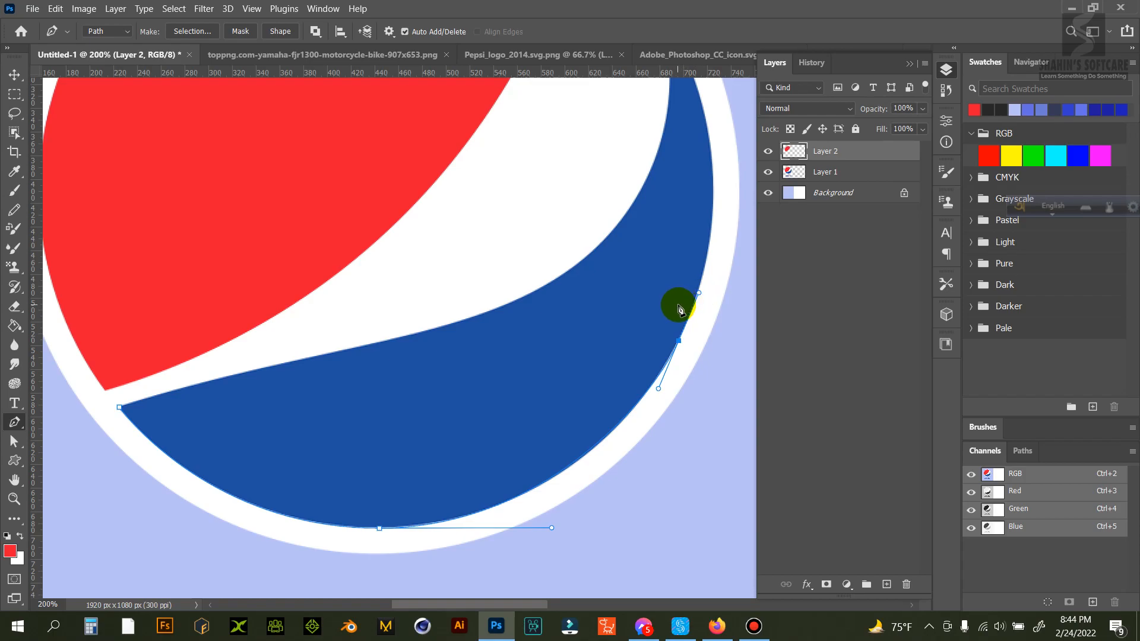
key(ctrl+z)
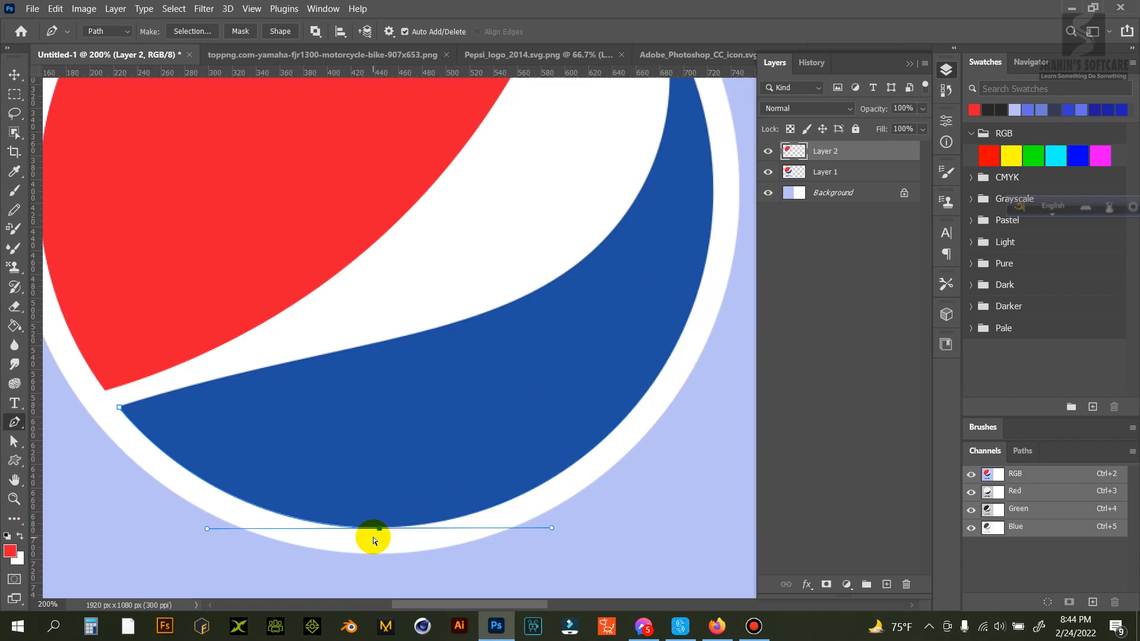
key(ctrl+z)
Step: Trace the blue shape's outer arc with curved anchor points up to its upper tip, removing the tip's outgoing handle
drag(329, 525, 467, 545)
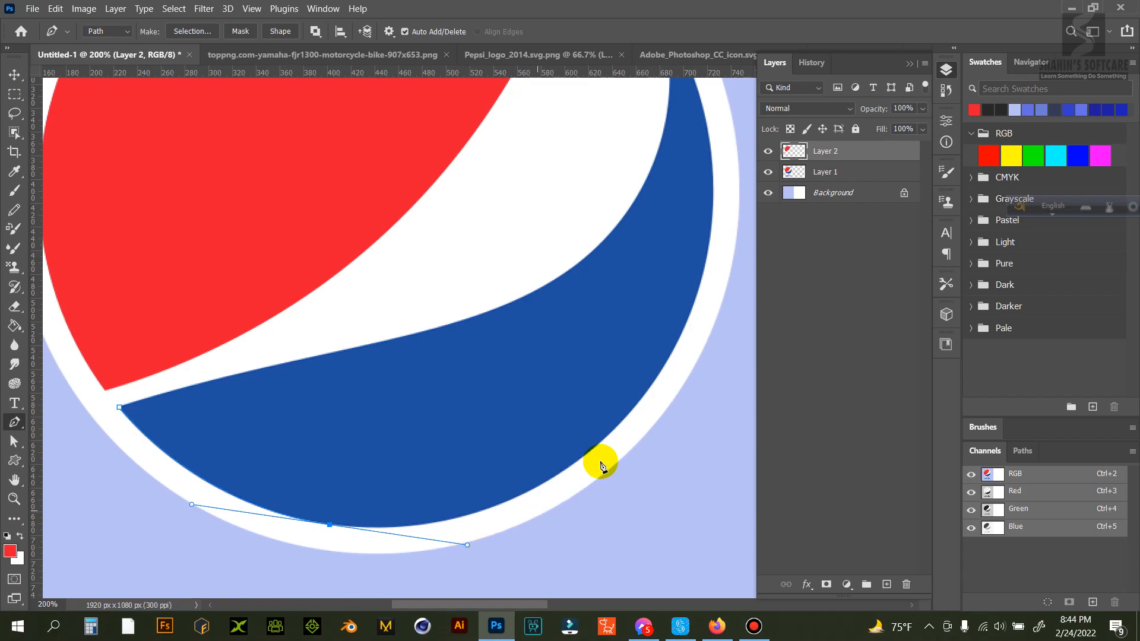
drag(650, 386, 702, 317)
drag(706, 309, 699, 310)
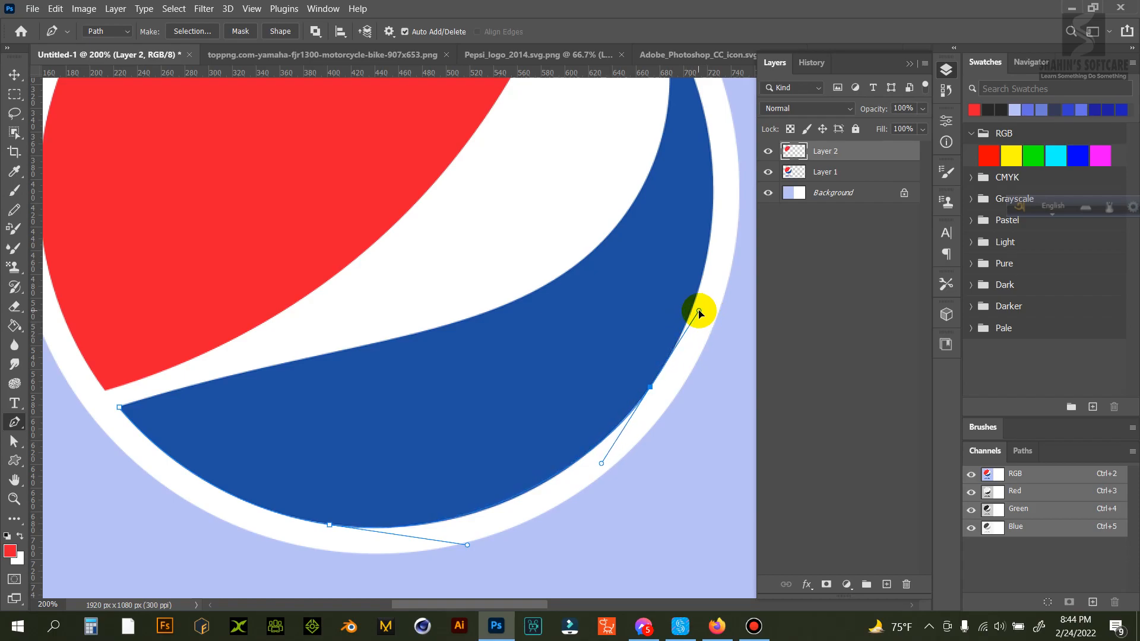
drag(674, 287, 526, 394)
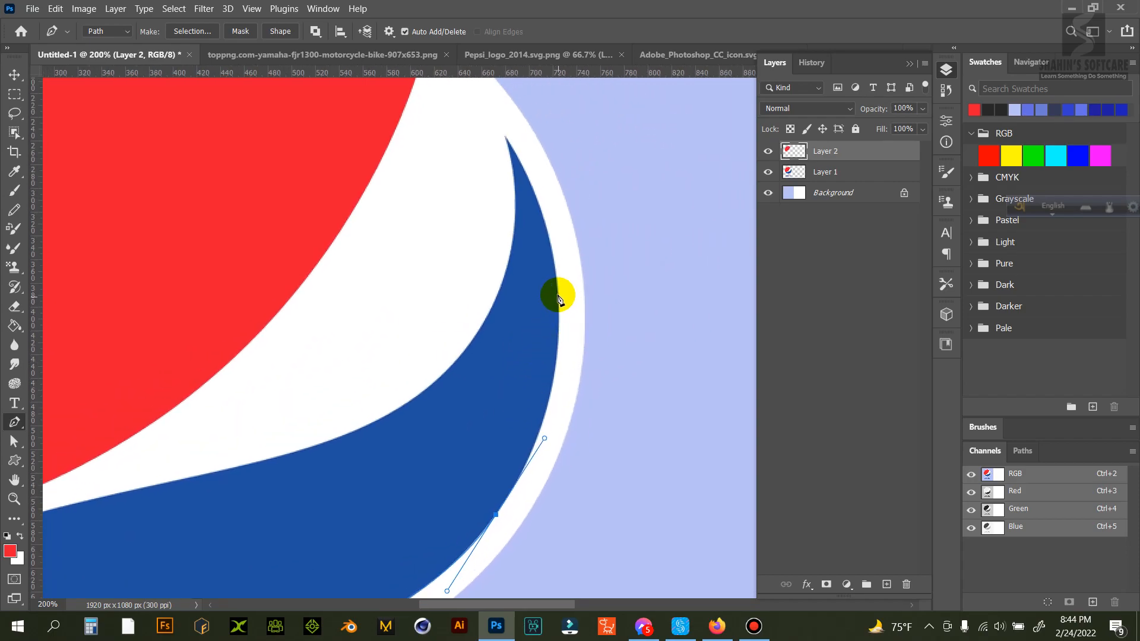
drag(557, 289, 551, 194)
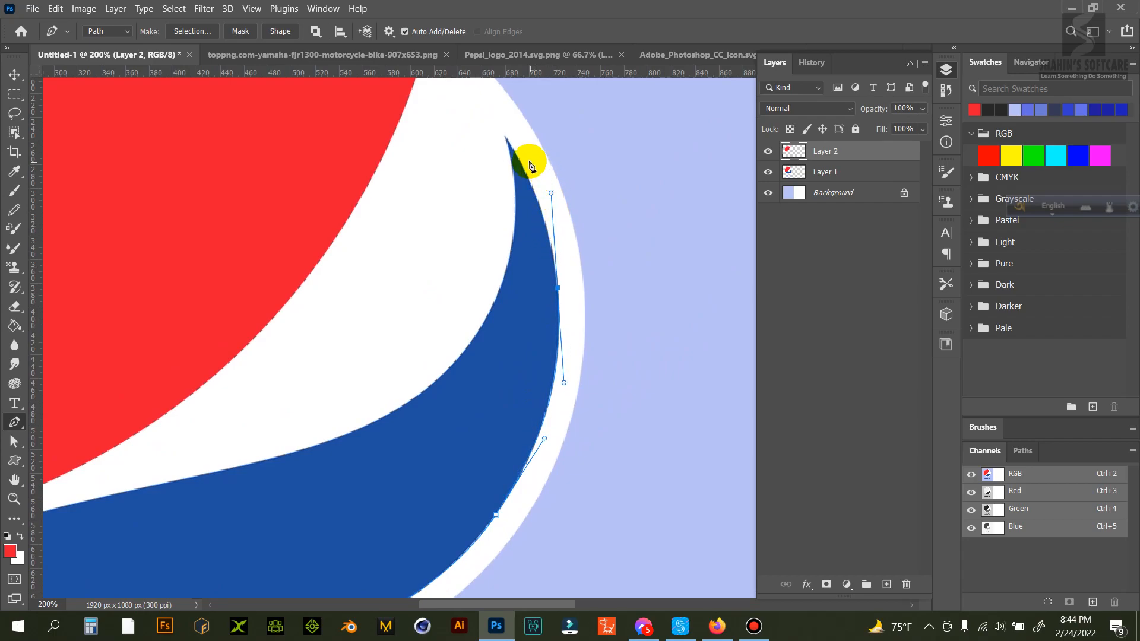
click(506, 139)
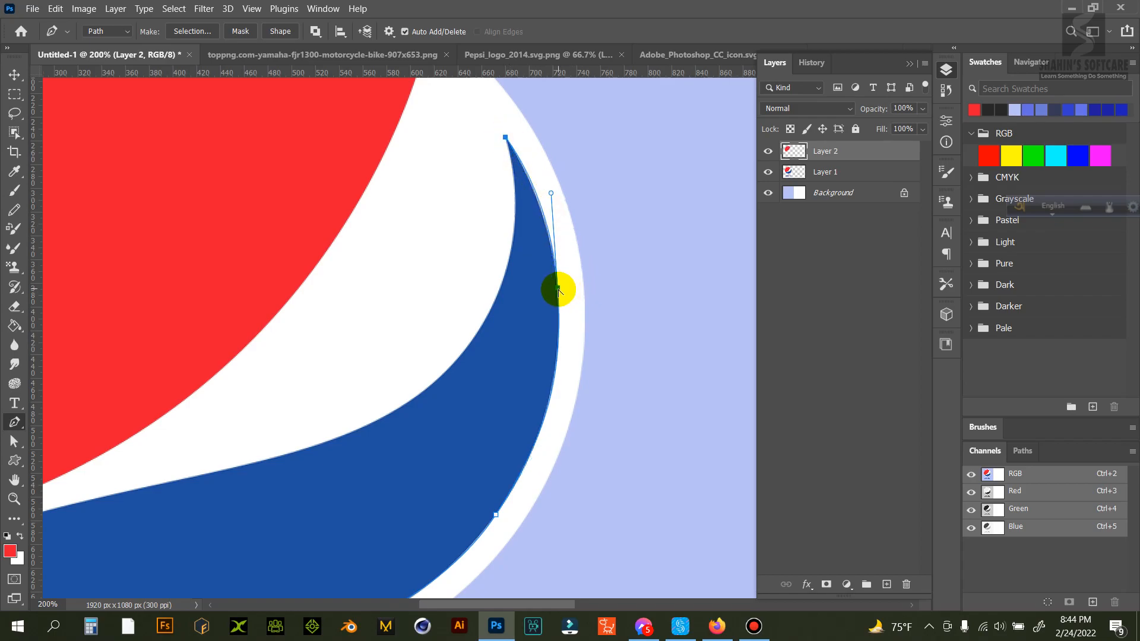
ctrl+click(558, 289)
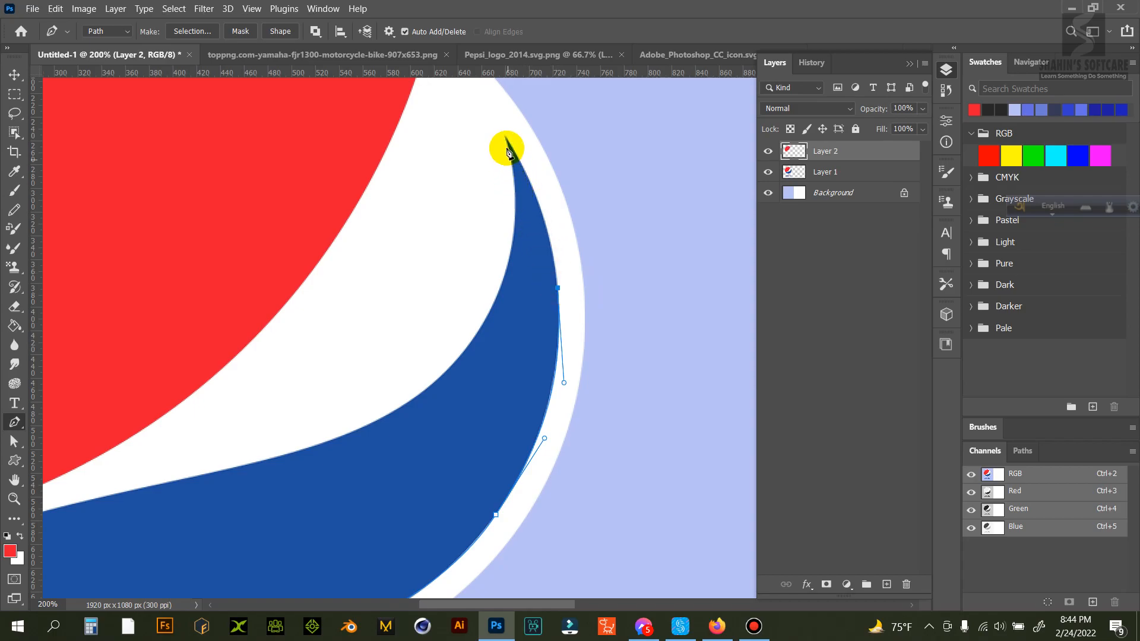
drag(507, 142, 461, 100)
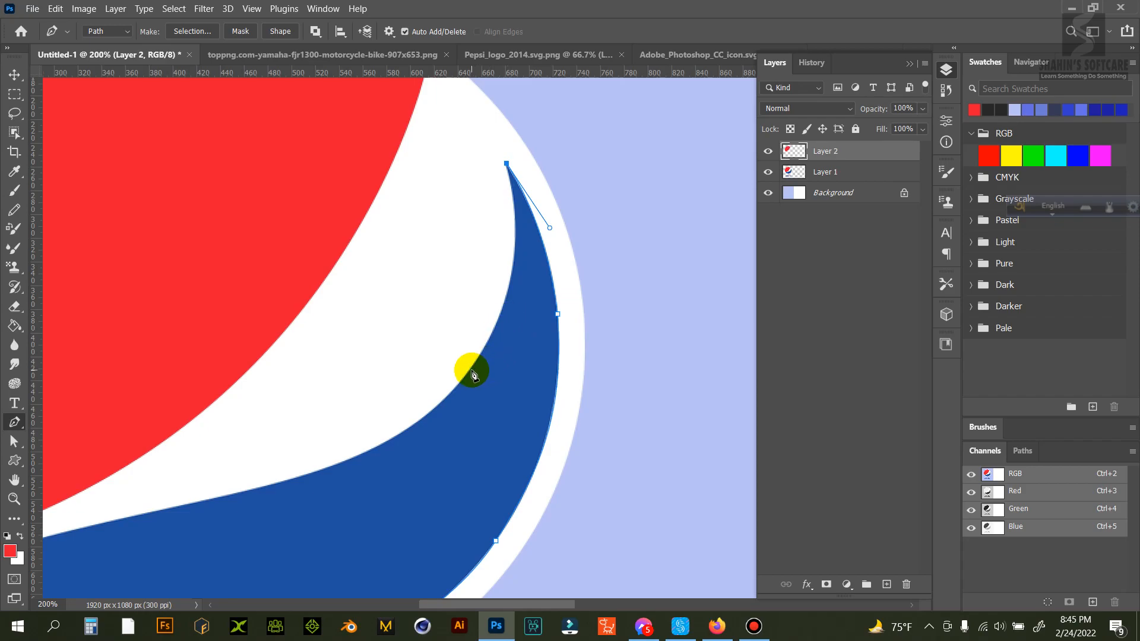
Step: Trace the blue shape's inner edge from the upper tip with two curved anchor points, removing the first one's outgoing handle
drag(471, 370, 402, 467)
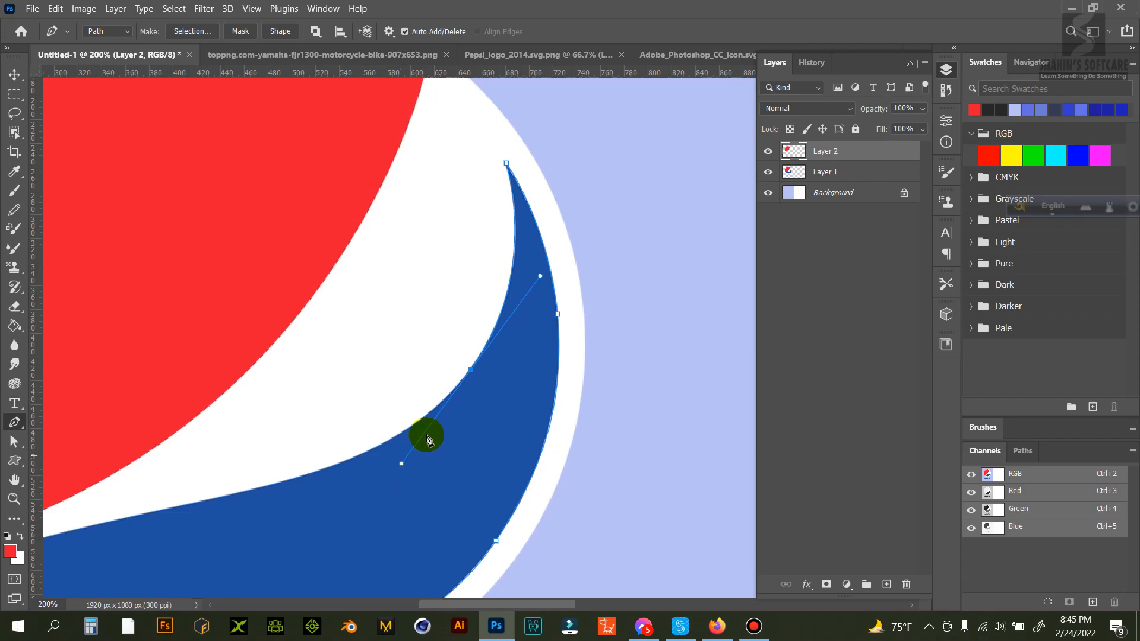
alt+click(471, 371)
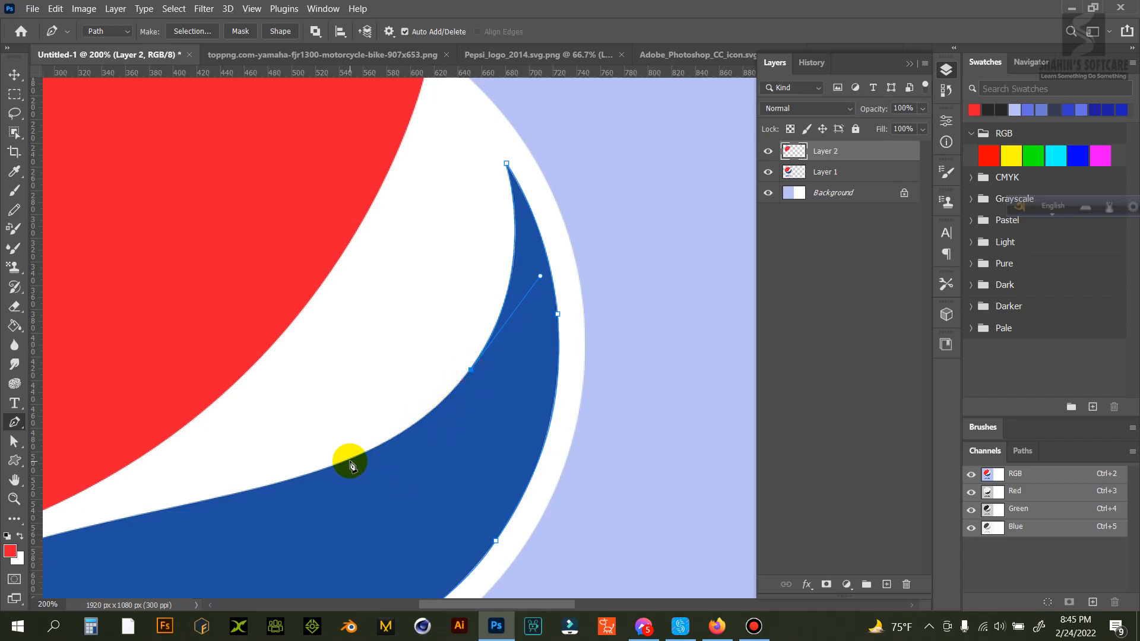
drag(352, 460, 283, 485)
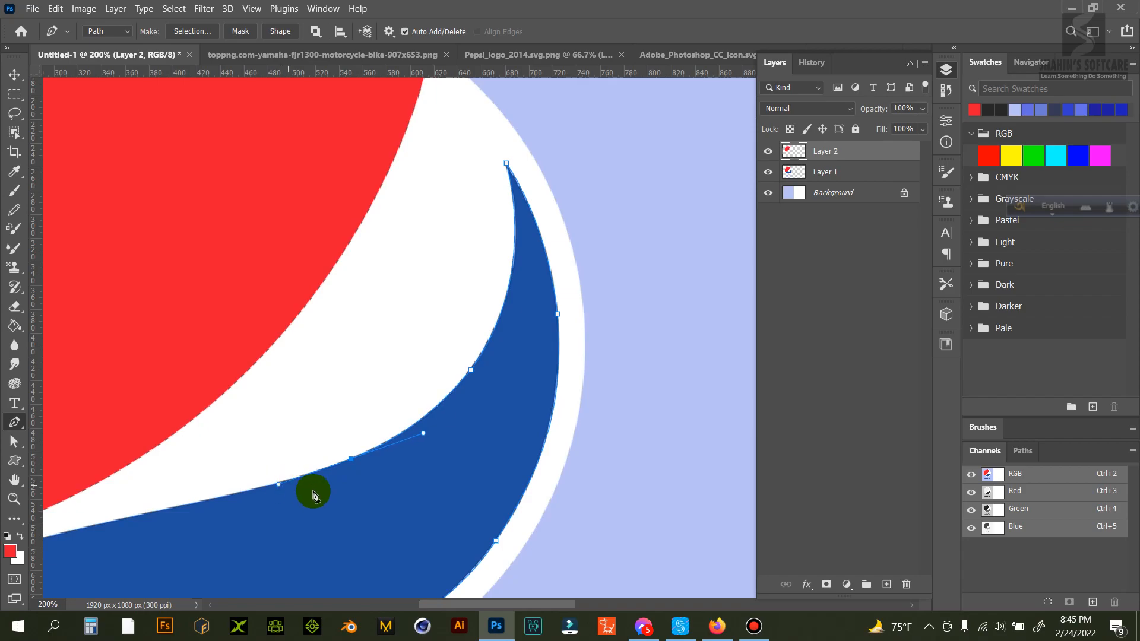
Step: Add a curved anchor point near the blue shape's lower-left end, remove its outgoing handle, and close the path at the starting tip
drag(364, 506, 562, 401)
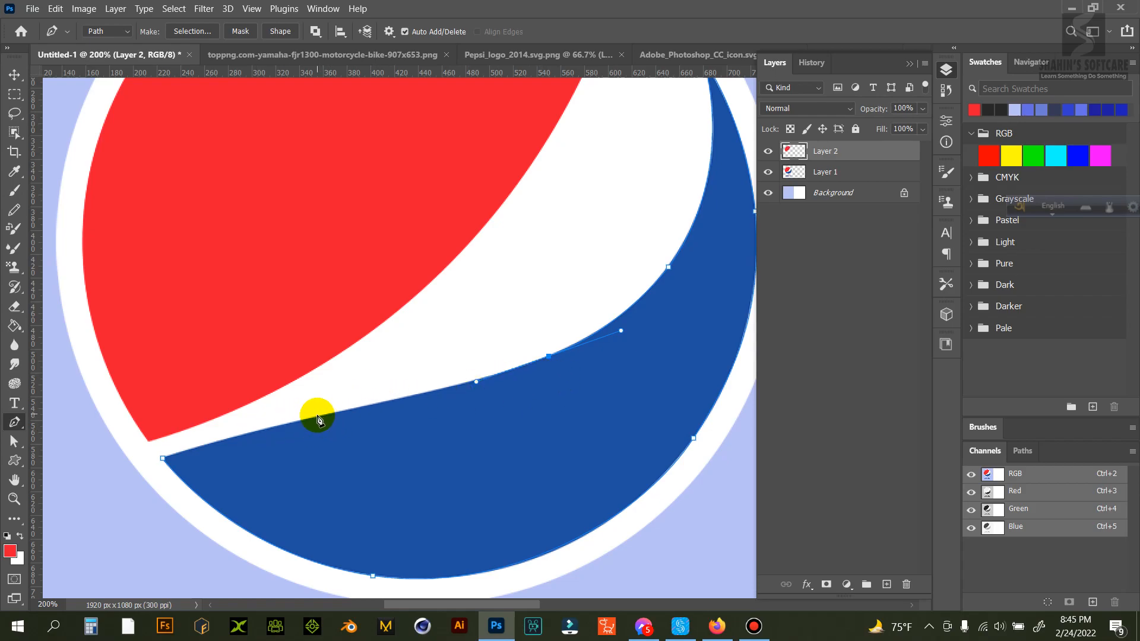
drag(310, 418, 208, 439)
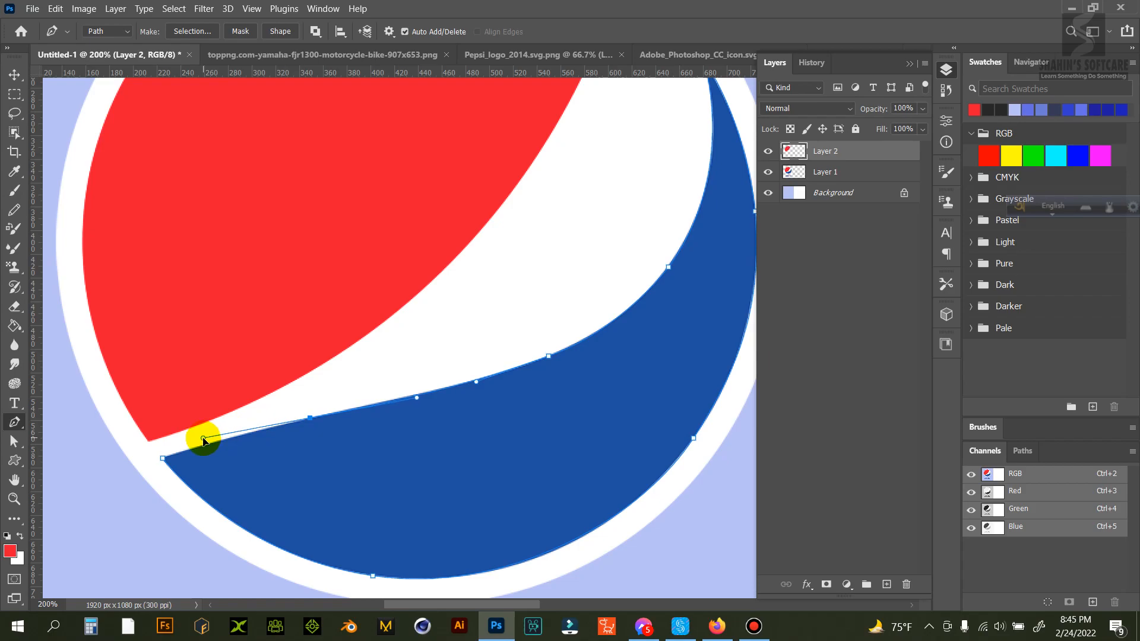
click(164, 459)
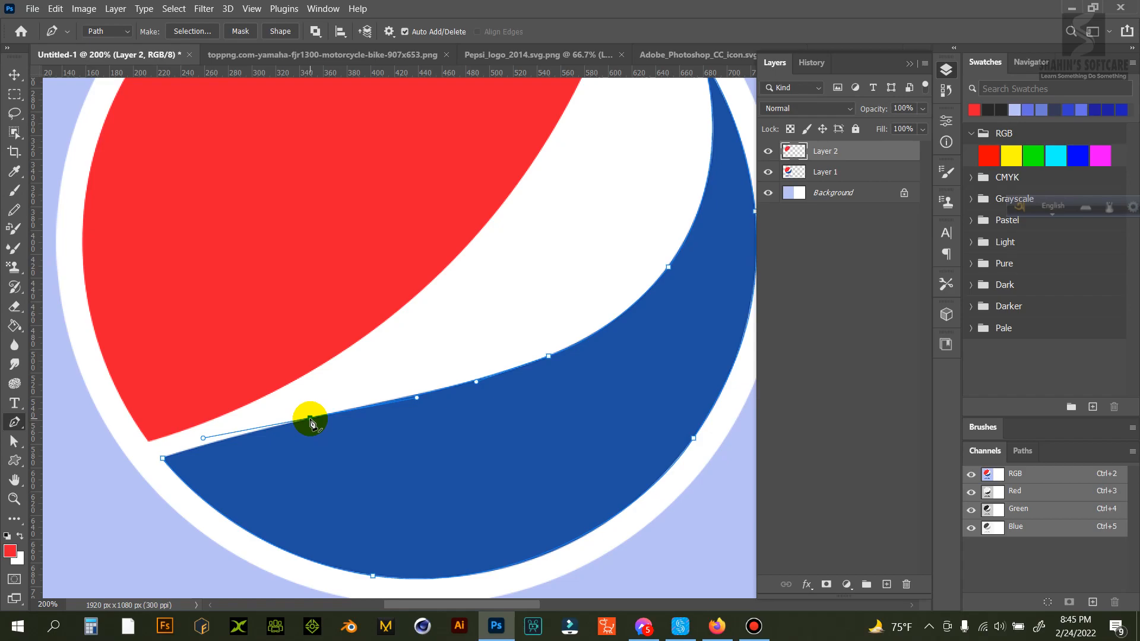
click(309, 419)
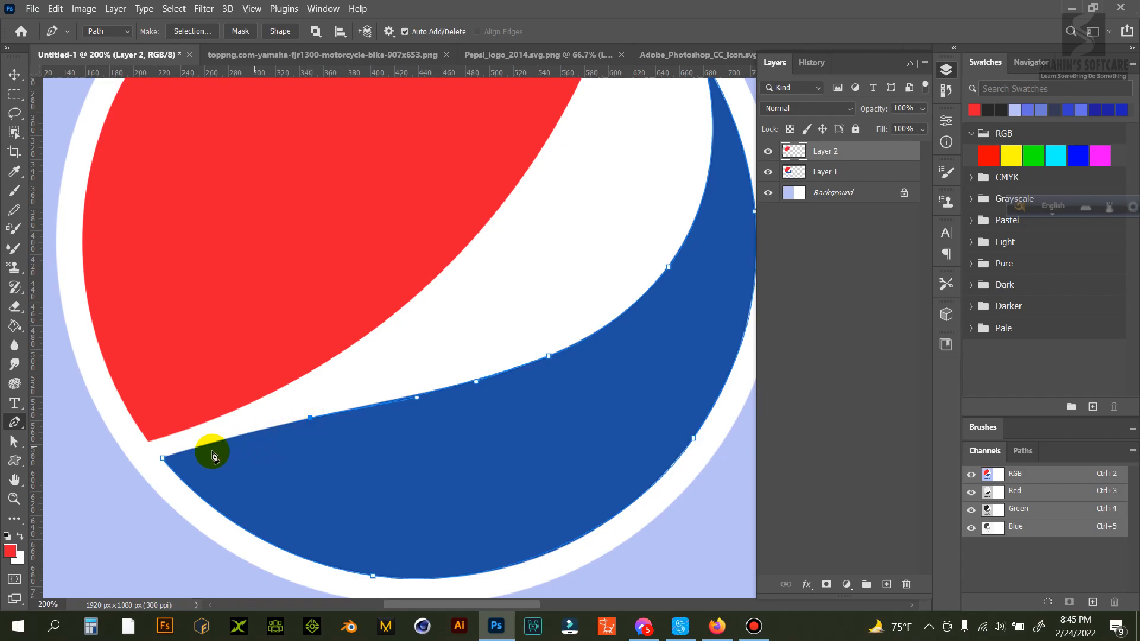
click(163, 460)
drag(125, 472, 122, 473)
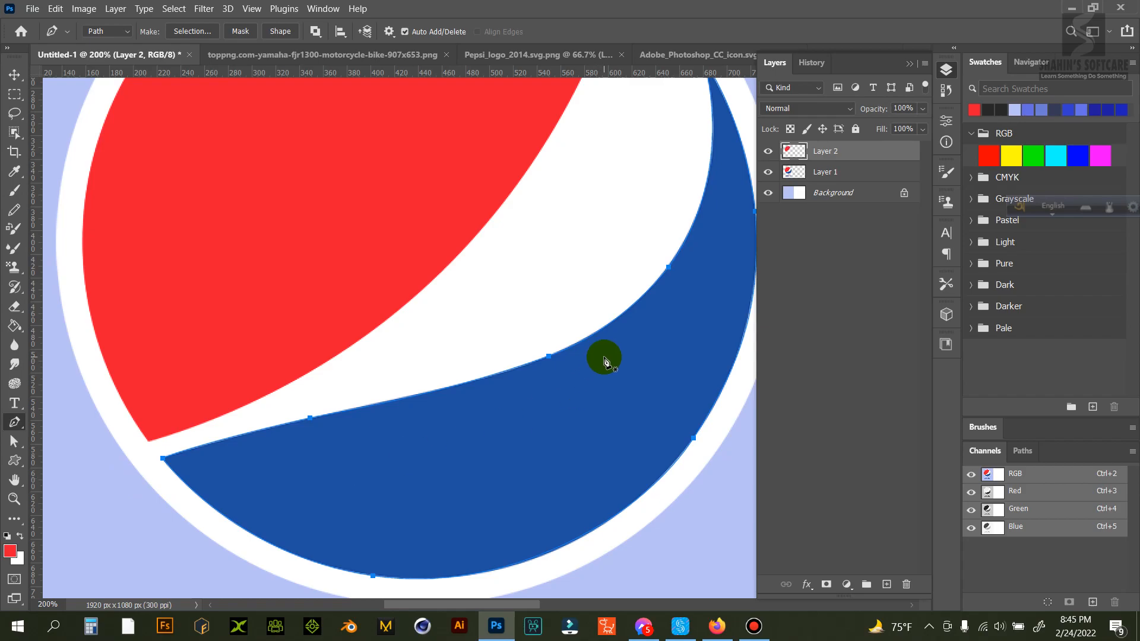
Step: Convert the blue shape's path to a selection and add a new layer above Layer 2
key(ctrl+minus)
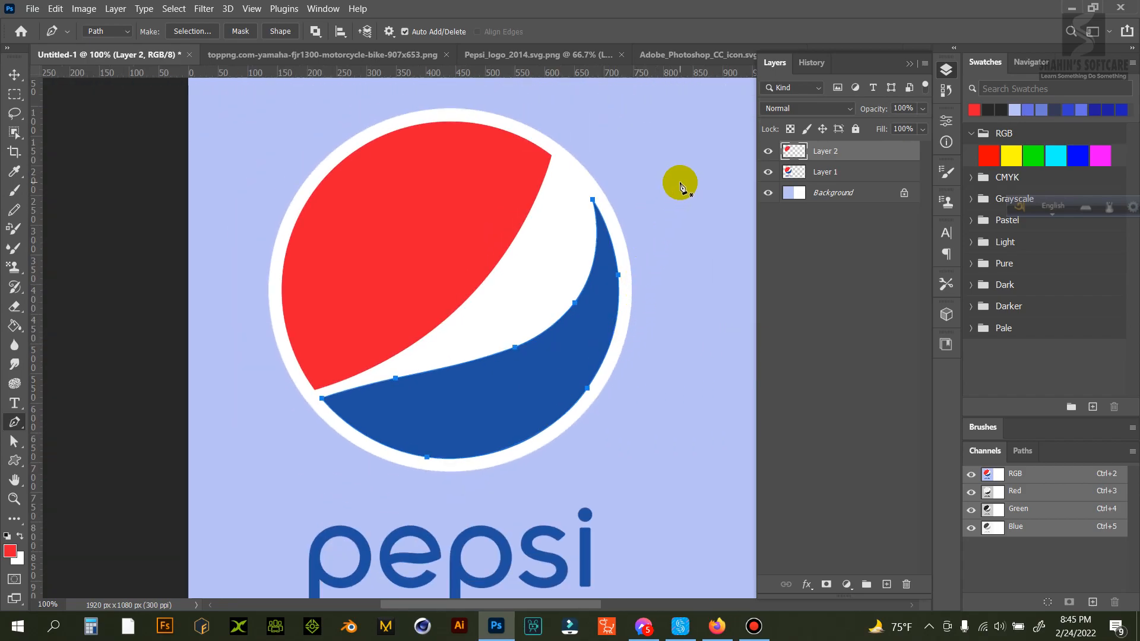
key(ctrl+Return)
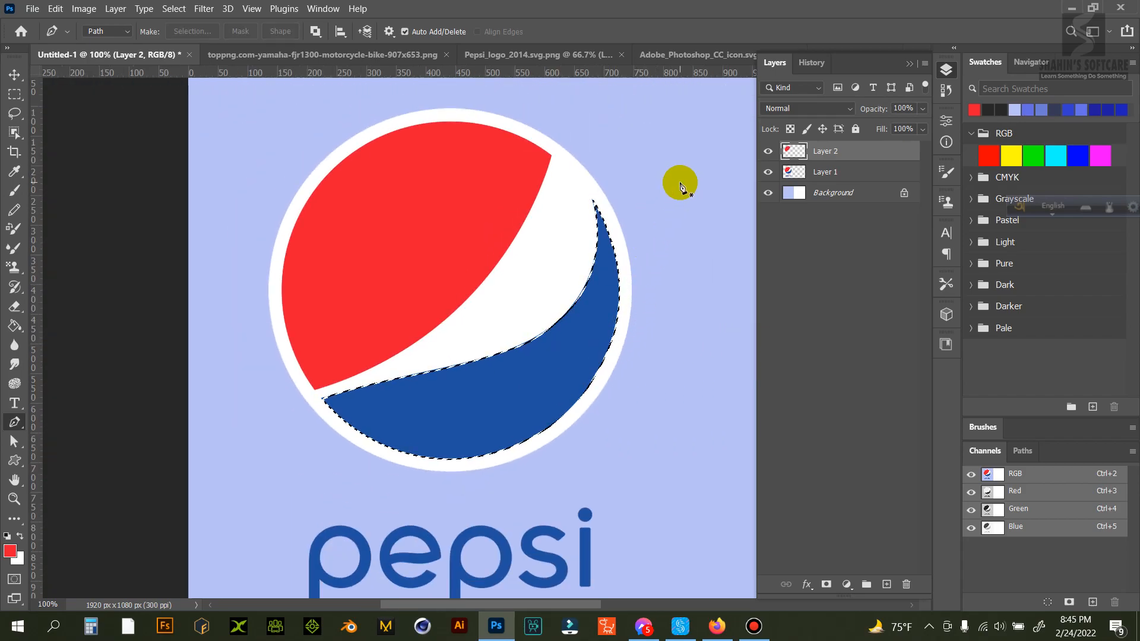
click(886, 586)
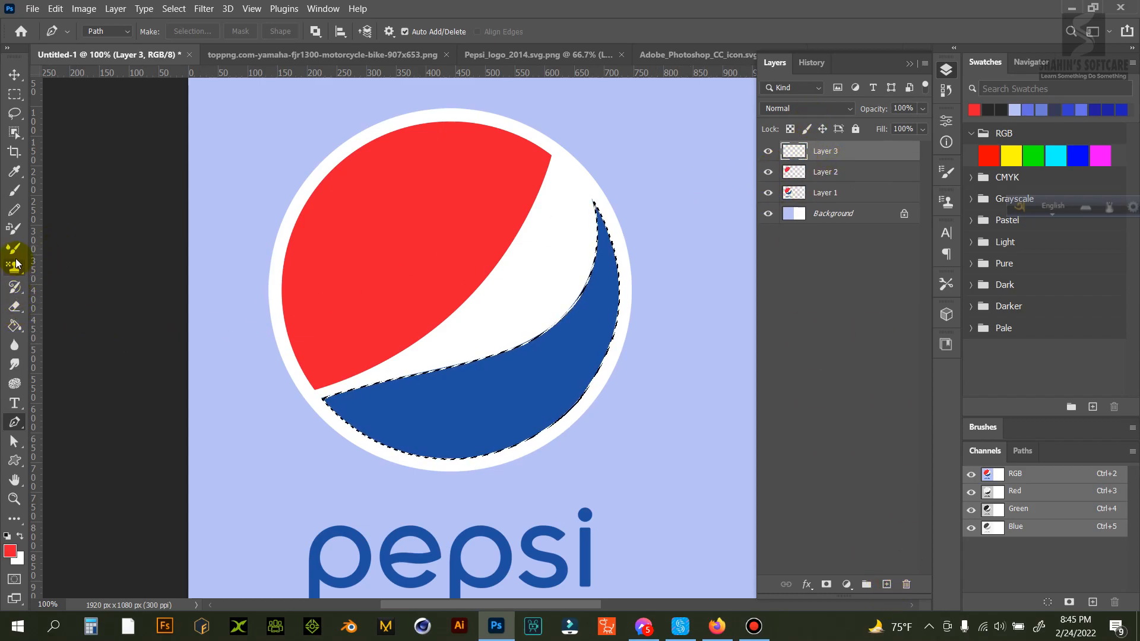
Step: Sample the logo's blue with the Eyedropper, fill the selection on Layer 3 using the Paint Bucket, and deselect
click(14, 172)
click(475, 399)
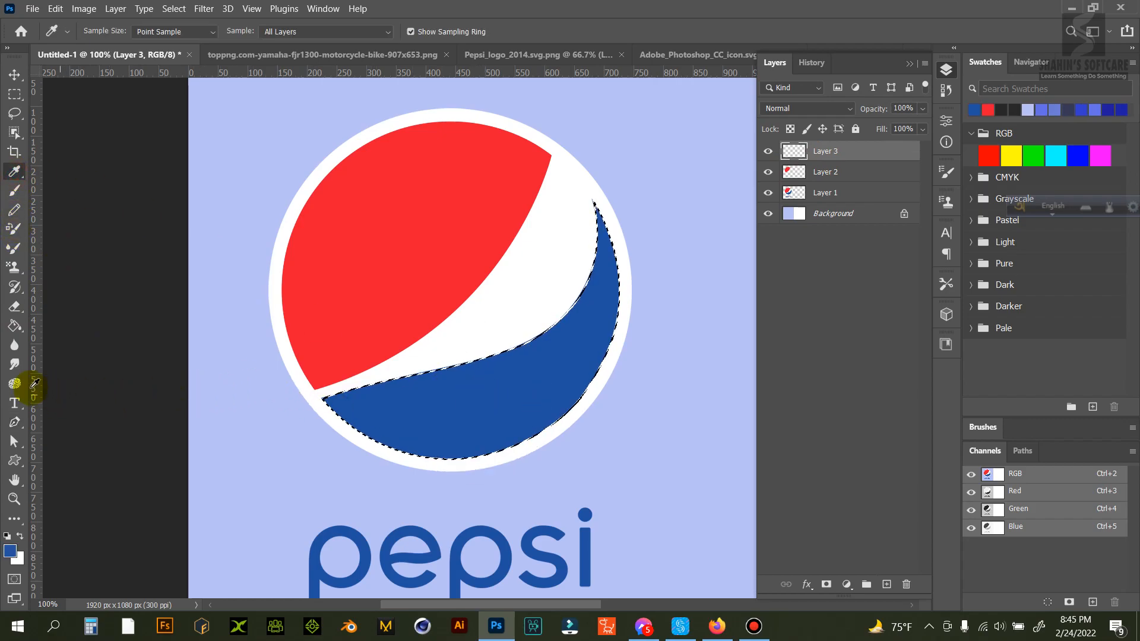
click(14, 326)
click(448, 394)
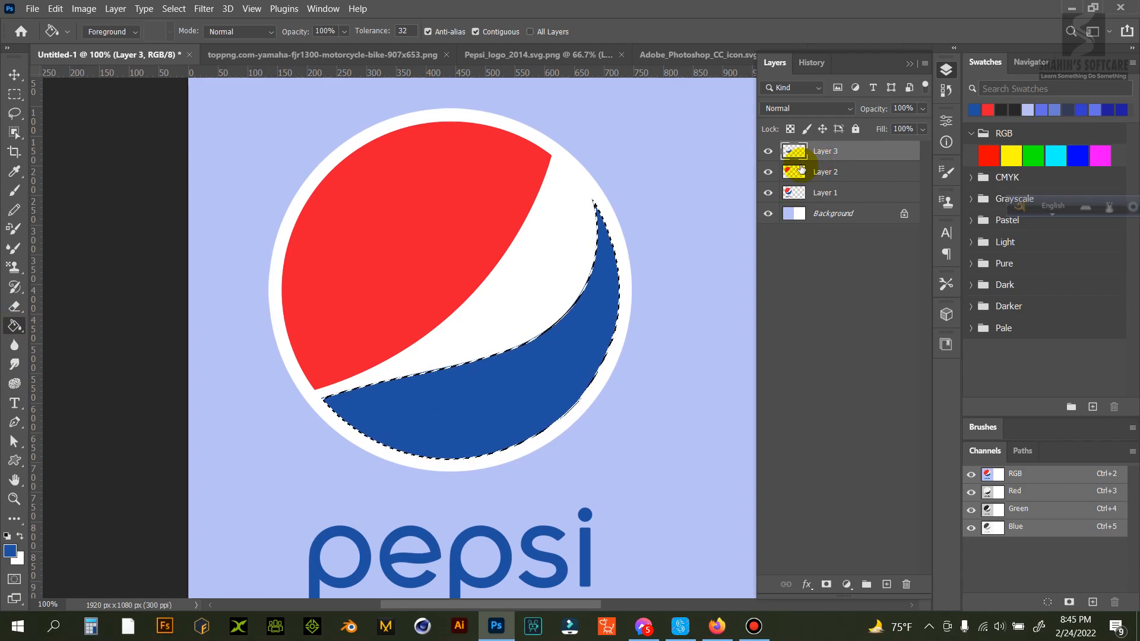
key(ctrl+d)
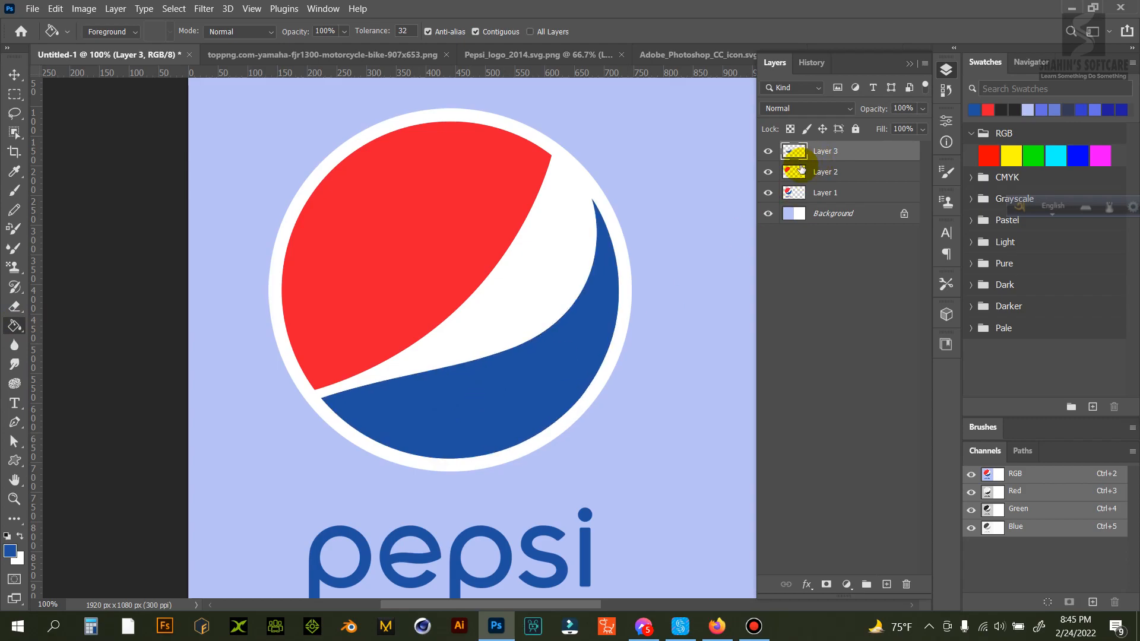
Step: Toggle Layer 1's visibility to compare the traced red and blue shapes with the original logo
click(767, 193)
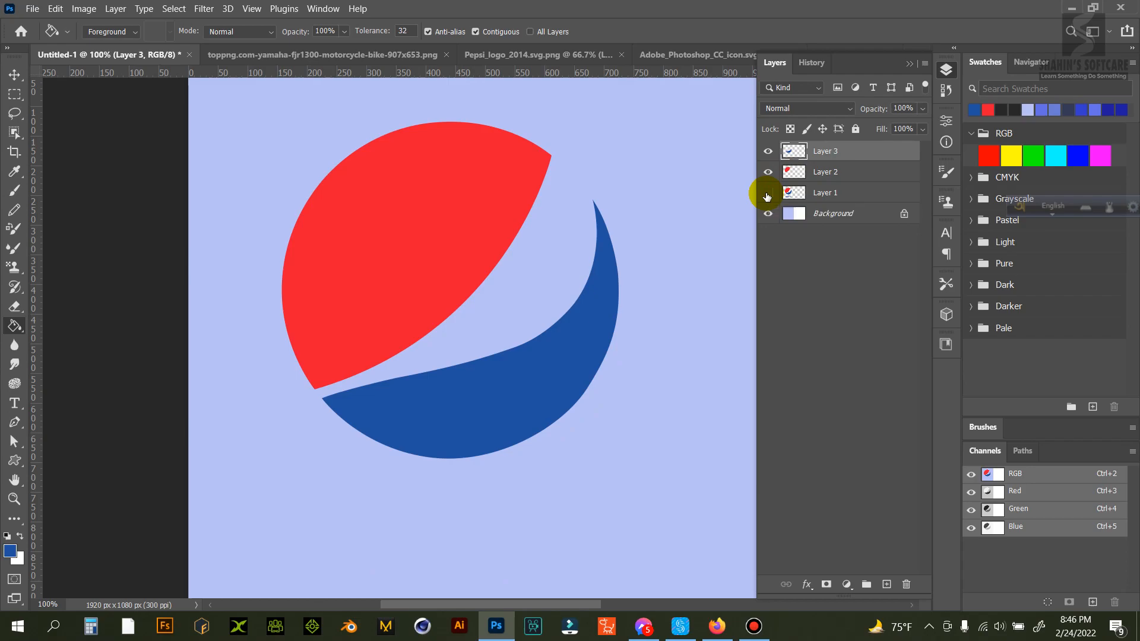
click(766, 193)
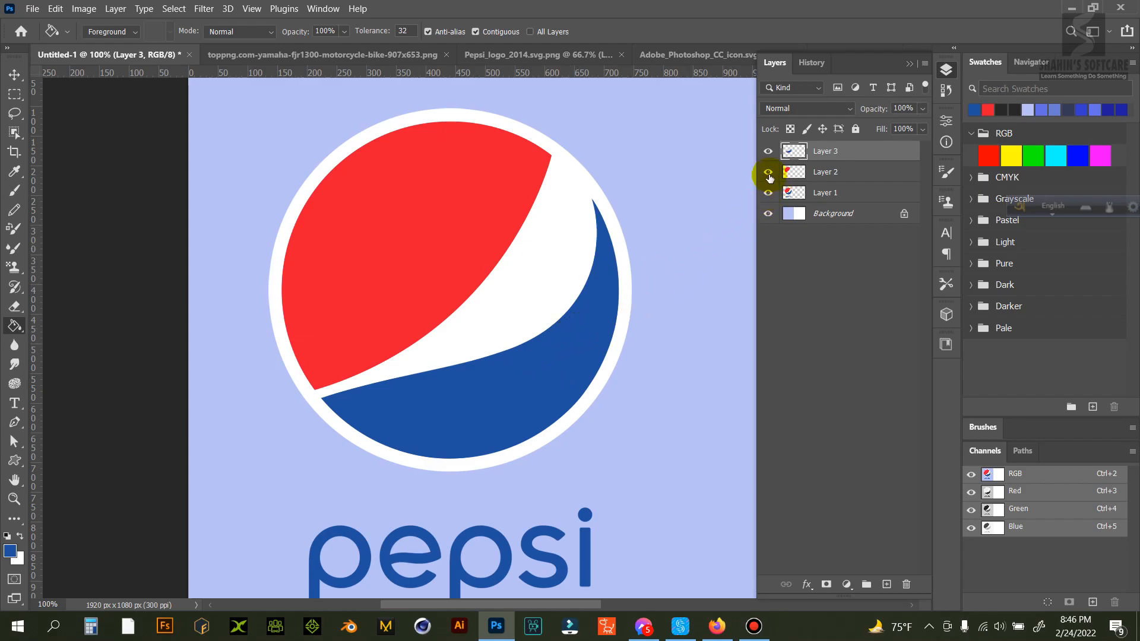
click(767, 193)
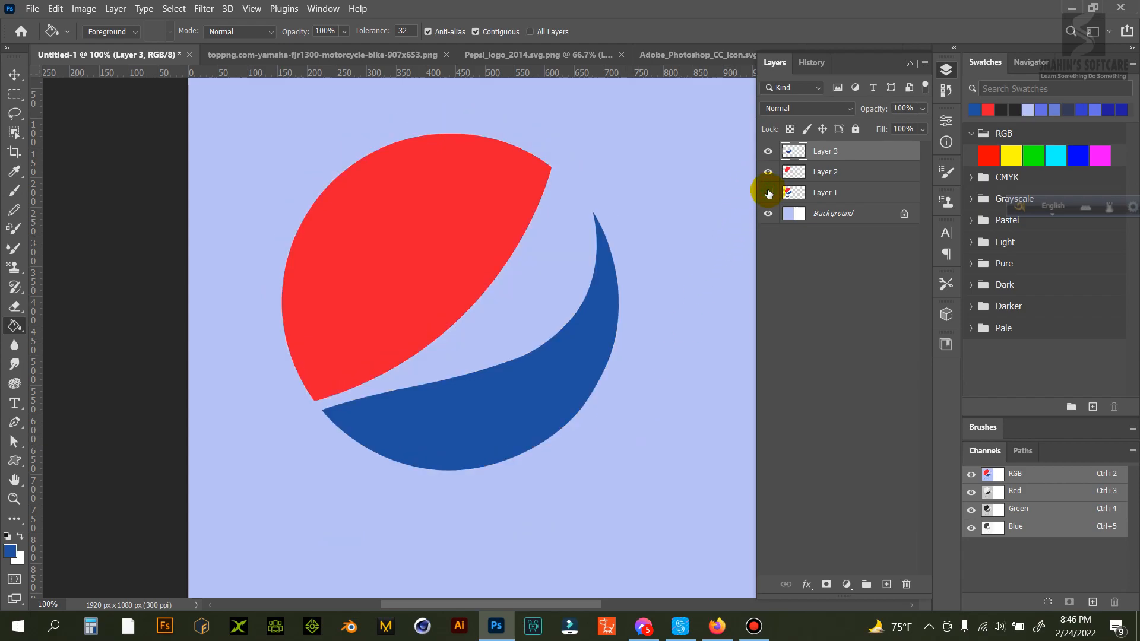
click(768, 193)
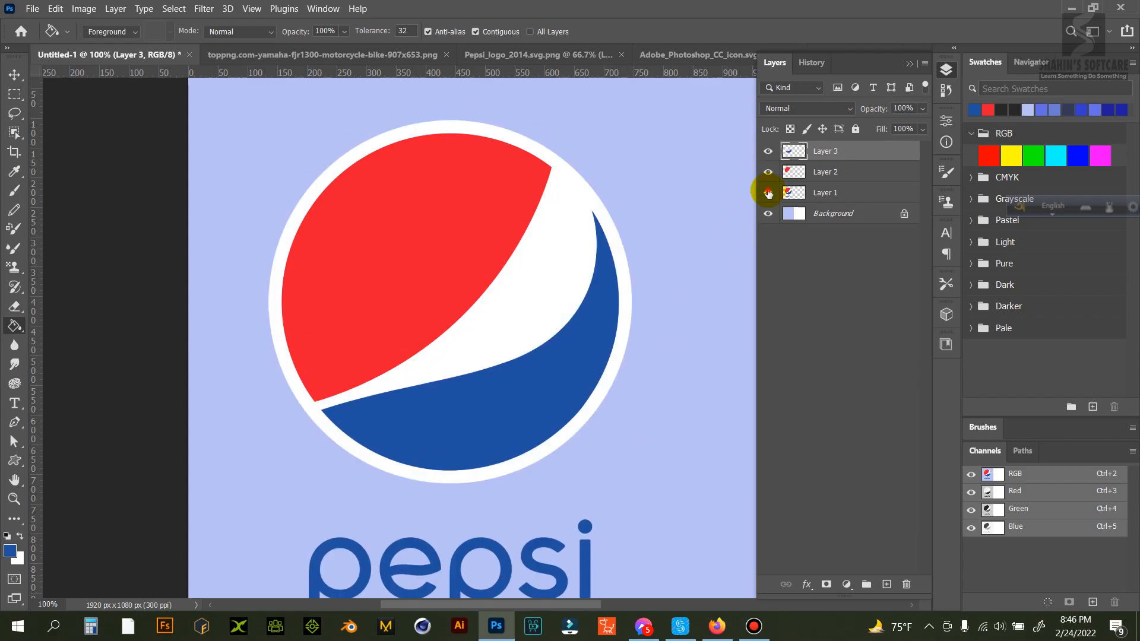
click(767, 193)
click(767, 193)
Step: Make a circular selection with the Elliptical Marquee and align it to the outer edge of the first "p" bowl
scroll(565, 438, down, 4)
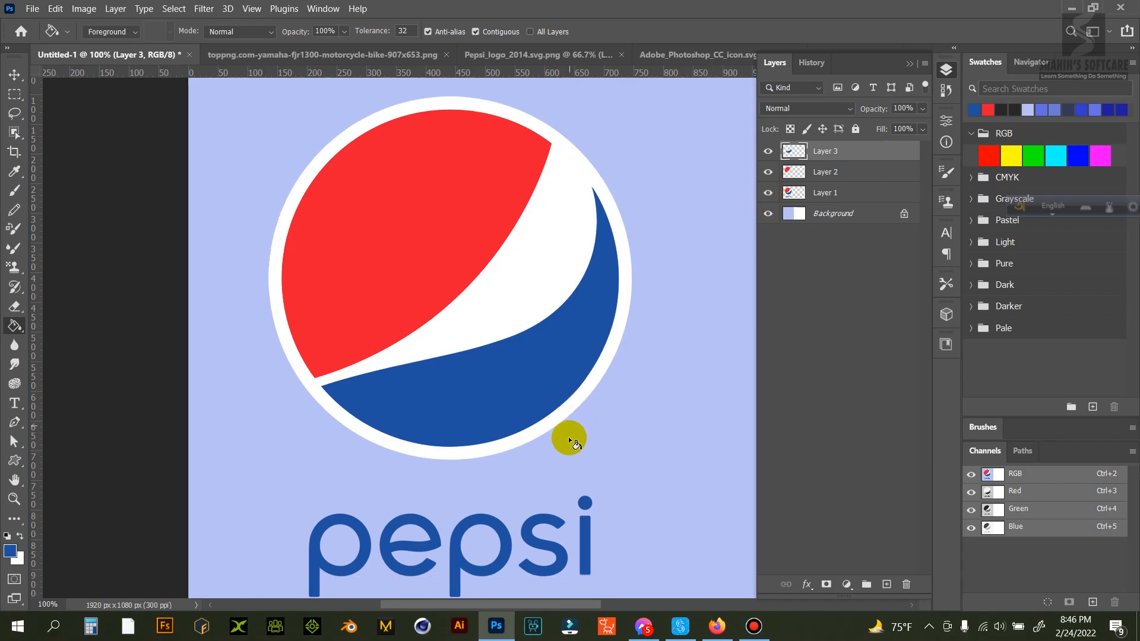
scroll(329, 485, down, 1)
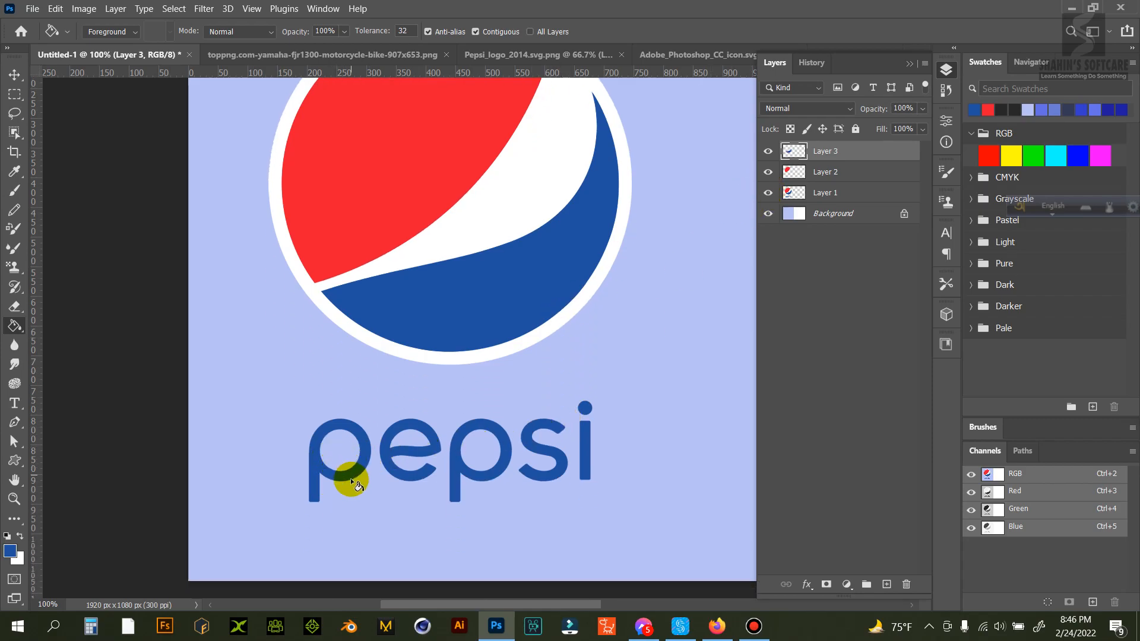
key(ctrl+plus)
key(ctrl+plus)
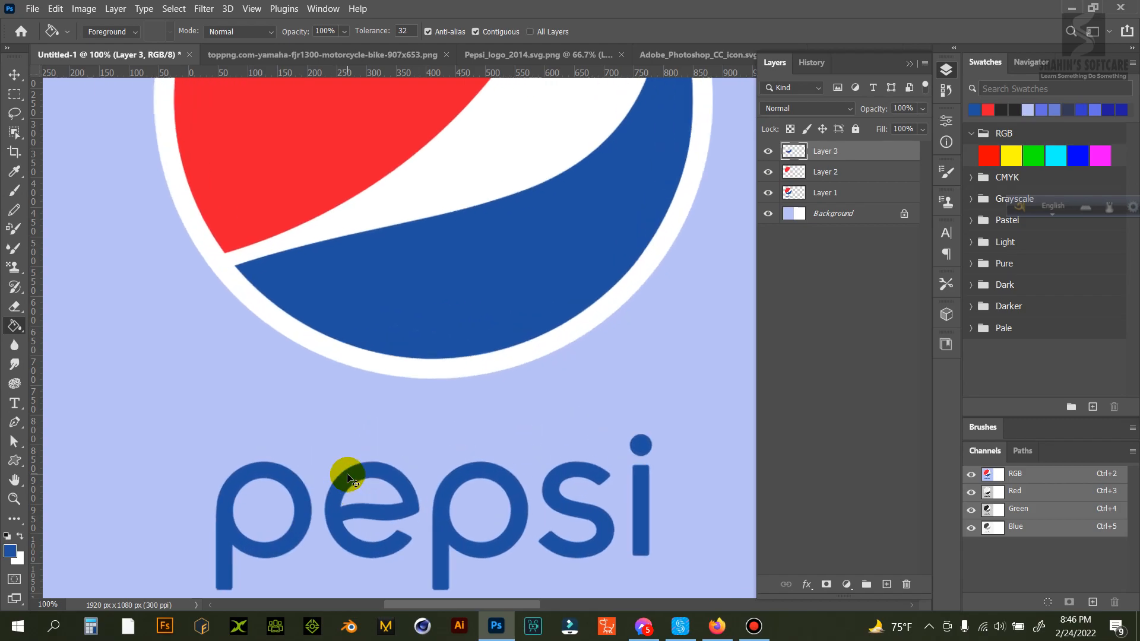
drag(327, 482, 477, 236)
drag(401, 228, 488, 206)
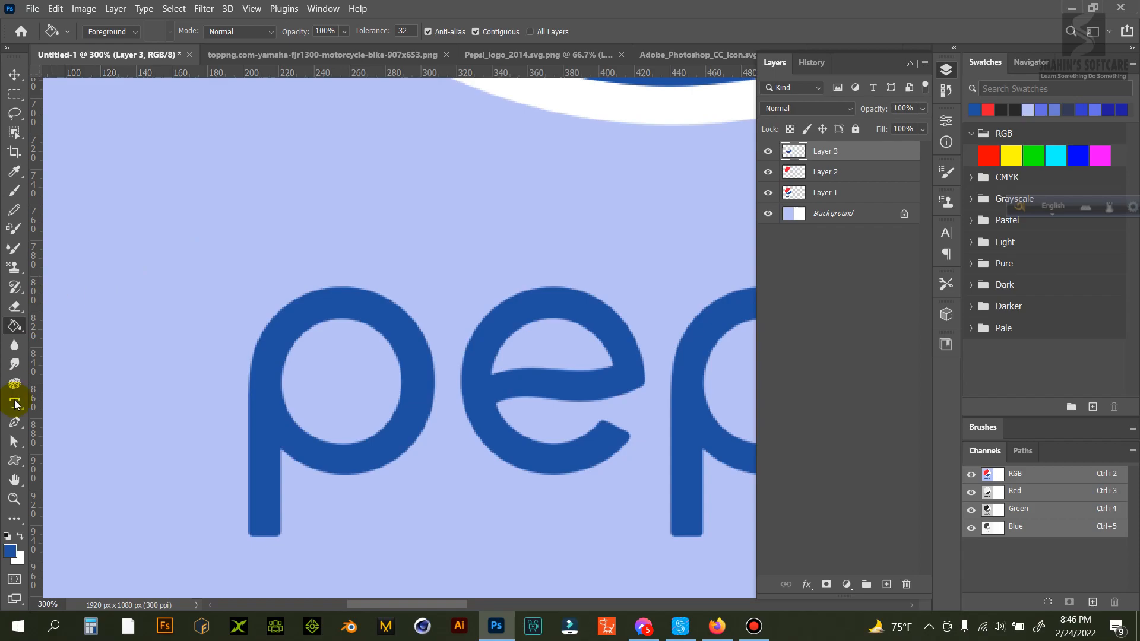
drag(16, 101, 60, 108)
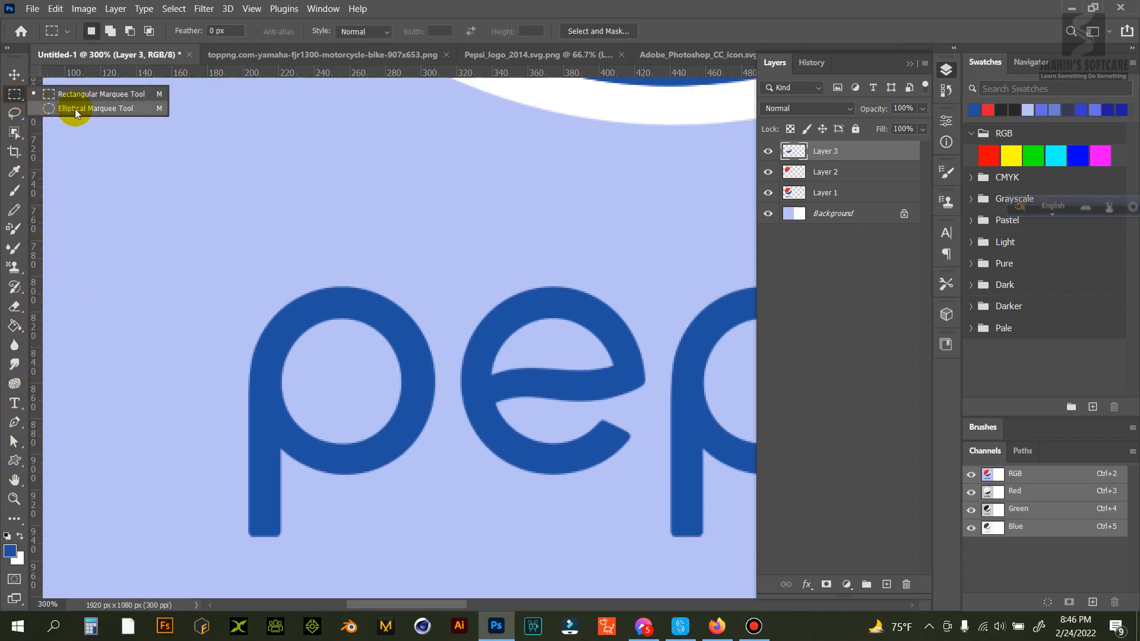
click(83, 112)
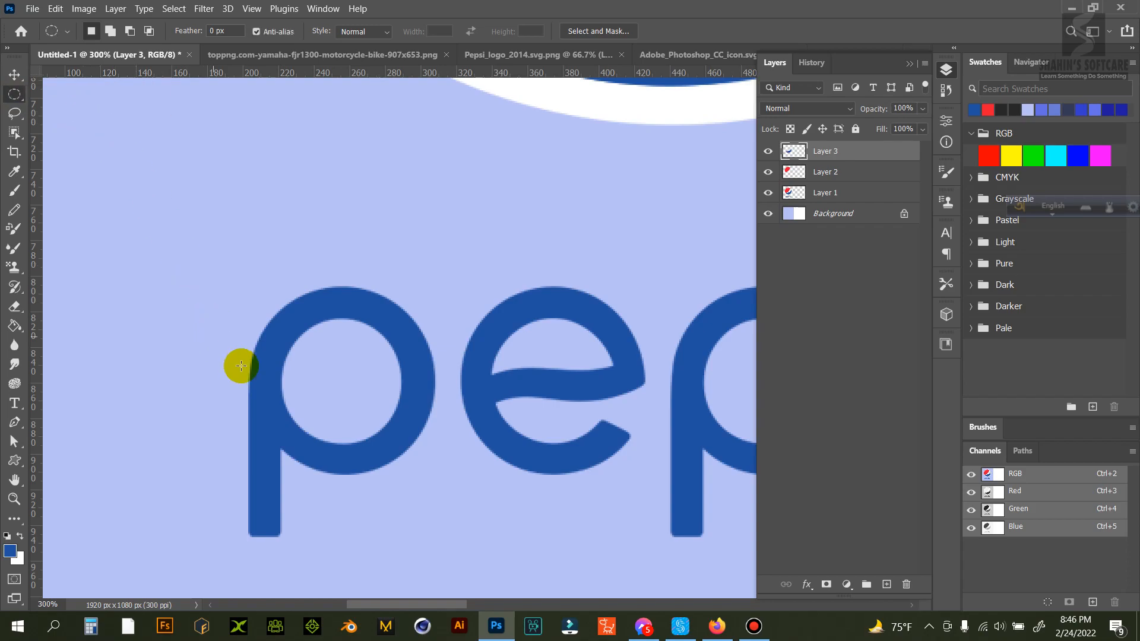
drag(244, 309, 427, 547)
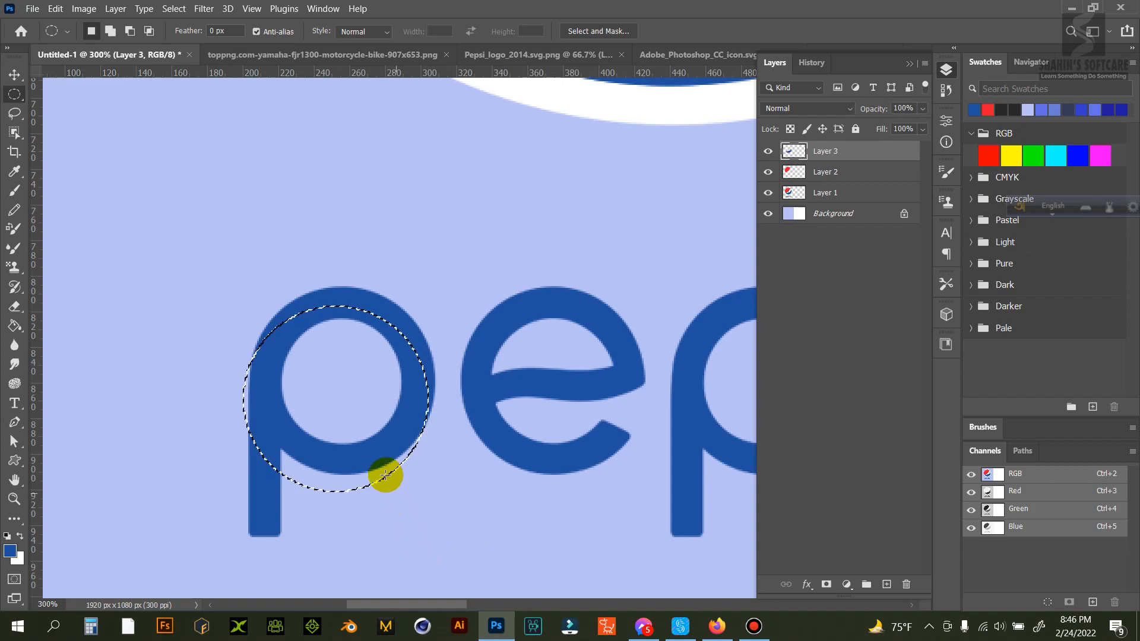
mouse_move(375, 452)
mouse_down()
mouse_move(386, 426)
mouse_move(392, 454)
mouse_up()
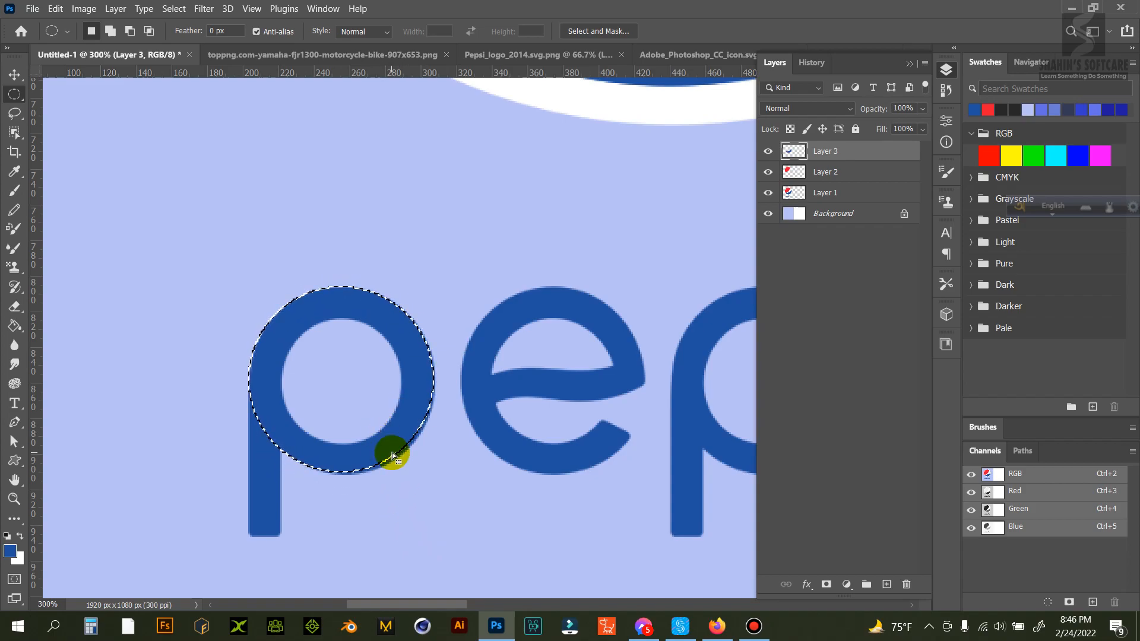
key(Up)
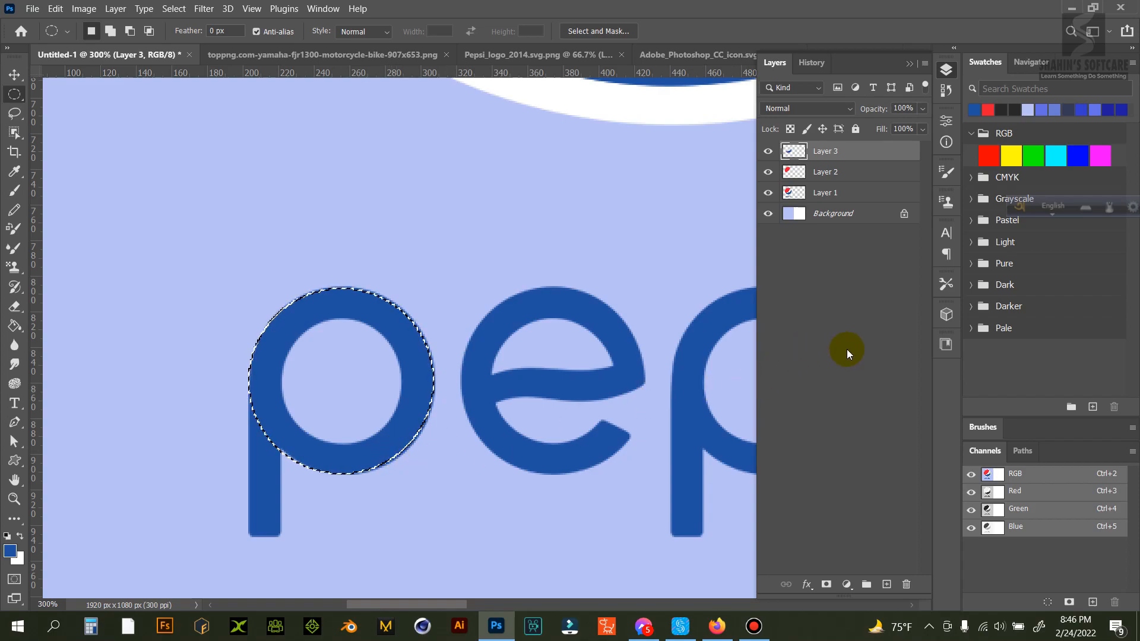
Step: Add a new layer, fill the circular selection with the blue sampled from the "p" using the Paint Bucket, and deselect
click(886, 584)
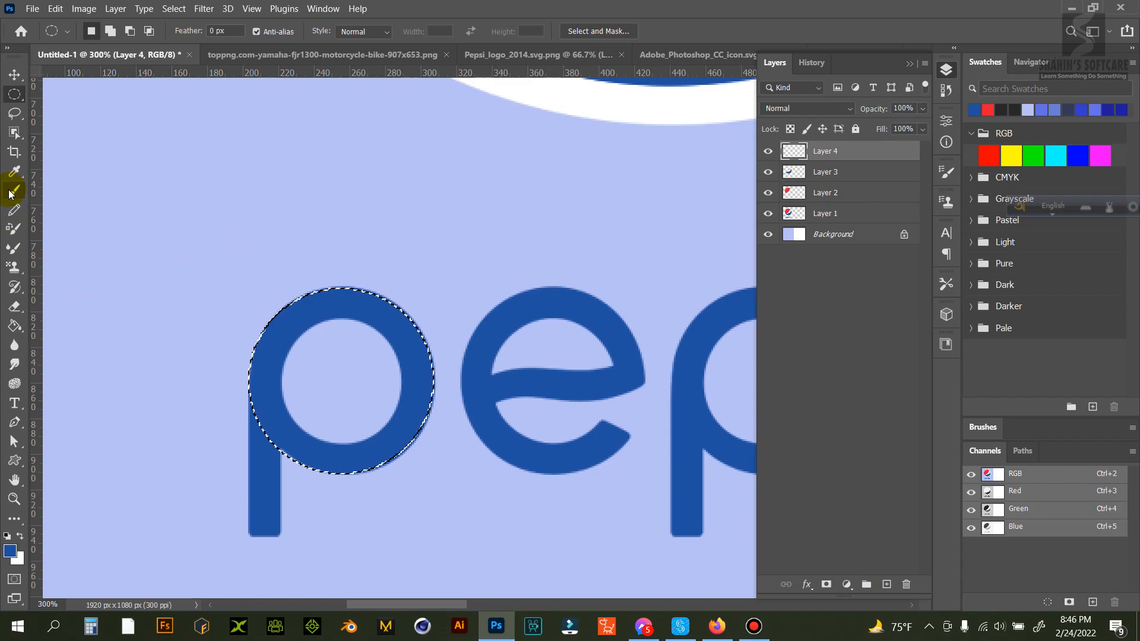
click(16, 171)
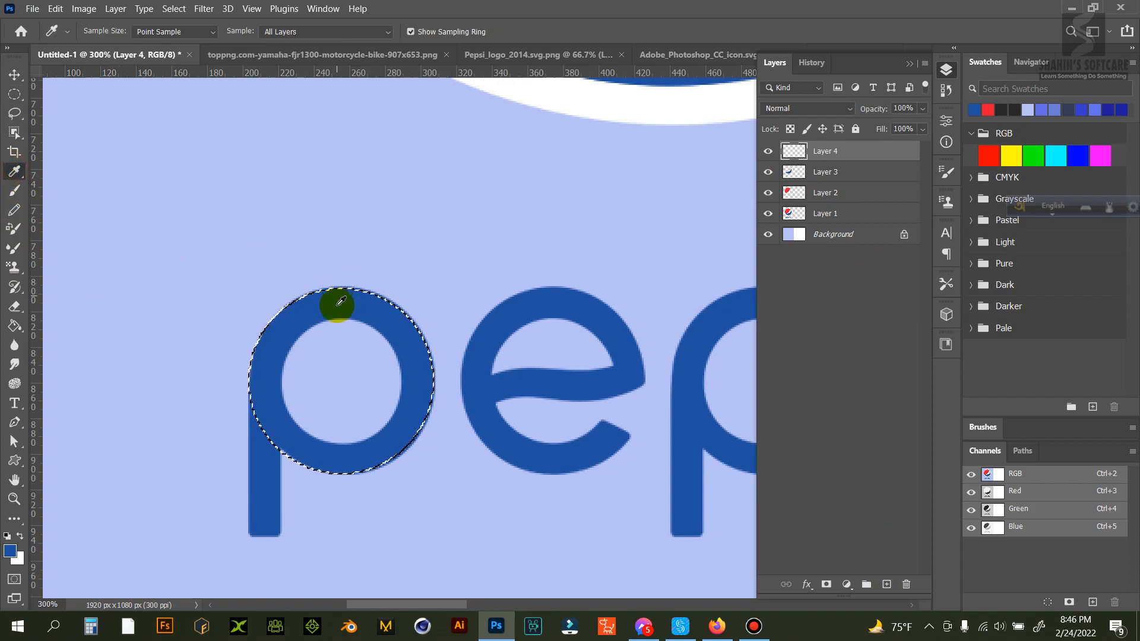
click(332, 334)
click(286, 310)
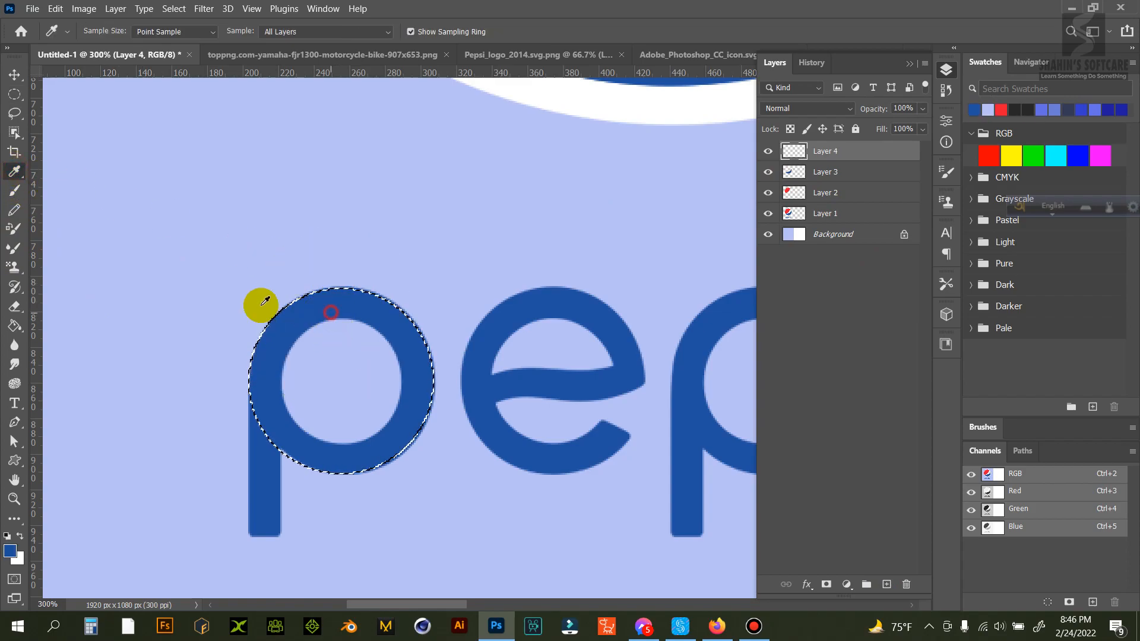
click(14, 325)
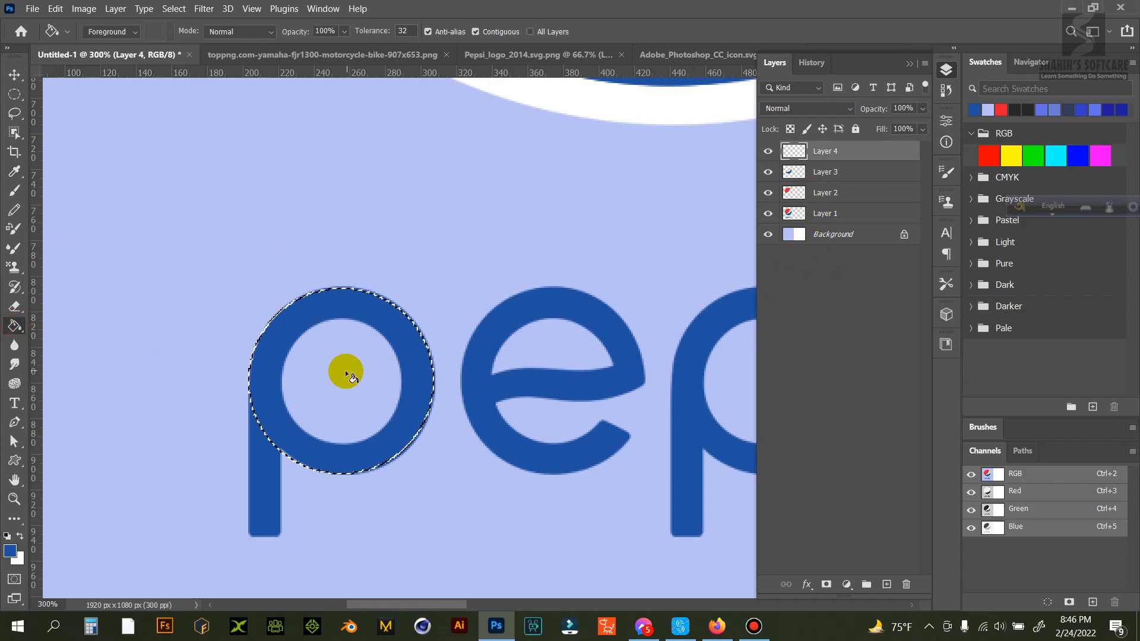
click(344, 370)
key(ctrl+d)
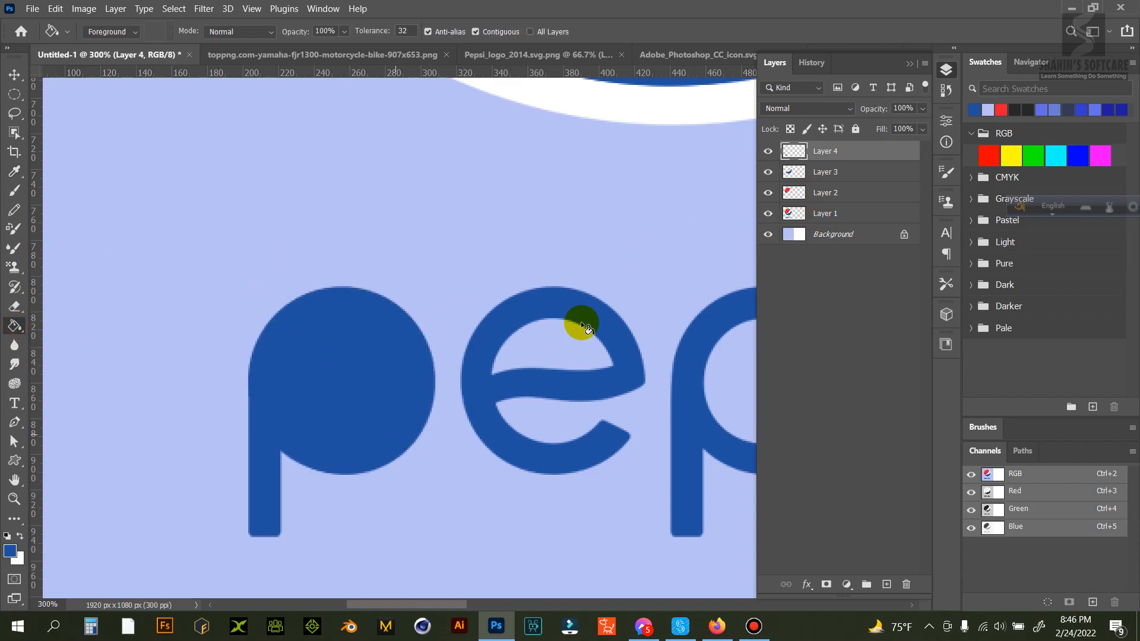
Step: Lower the opacity of Layer 4, holding the filled circle, to 36%
click(922, 108)
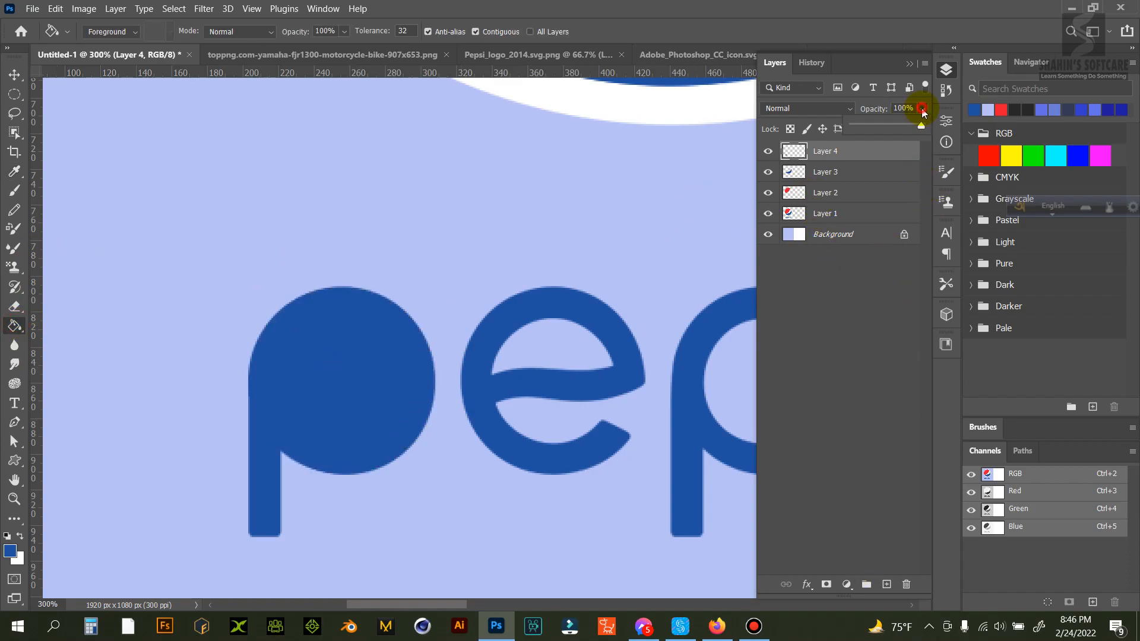
drag(882, 123, 876, 124)
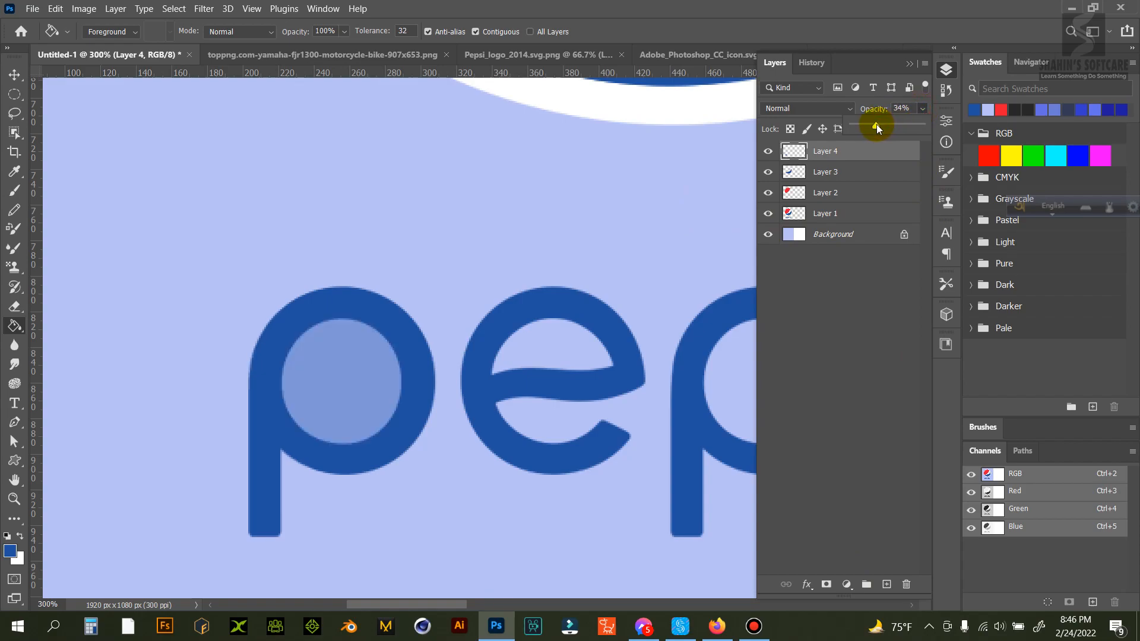
Step: Select the inner hole of the first "p" bowl with the Elliptical Marquee and cut it out of the filled circle on Layer 4
click(15, 94)
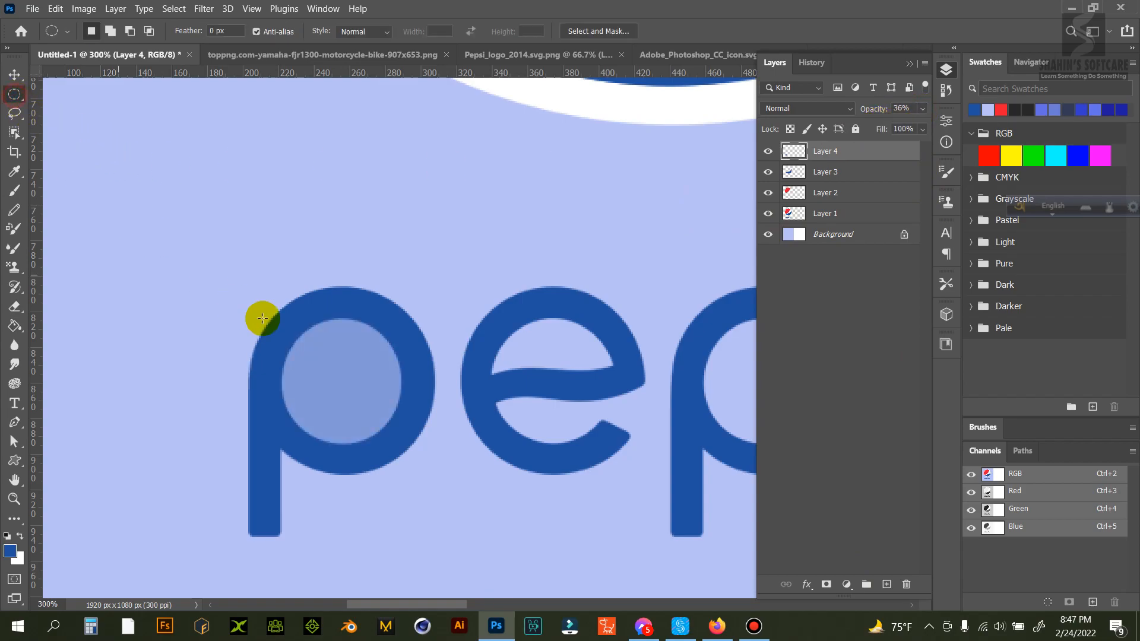
mouse_move(267, 322)
mouse_down()
mouse_move(381, 453)
mouse_move(400, 453)
mouse_move(387, 441)
mouse_up()
drag(356, 402, 372, 402)
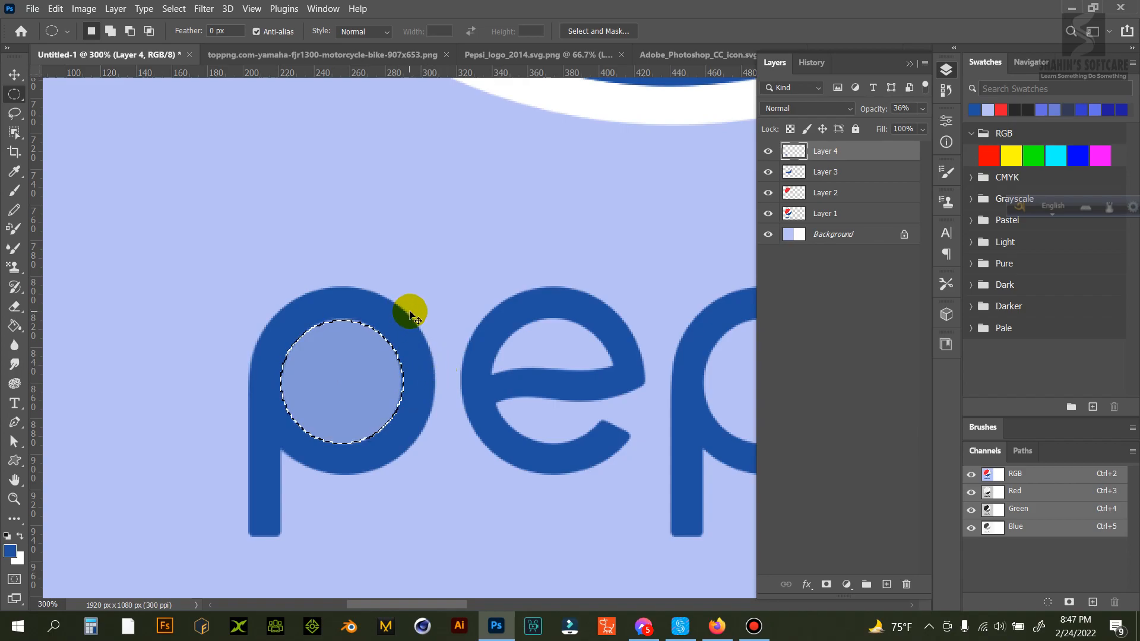
key(ctrl+x)
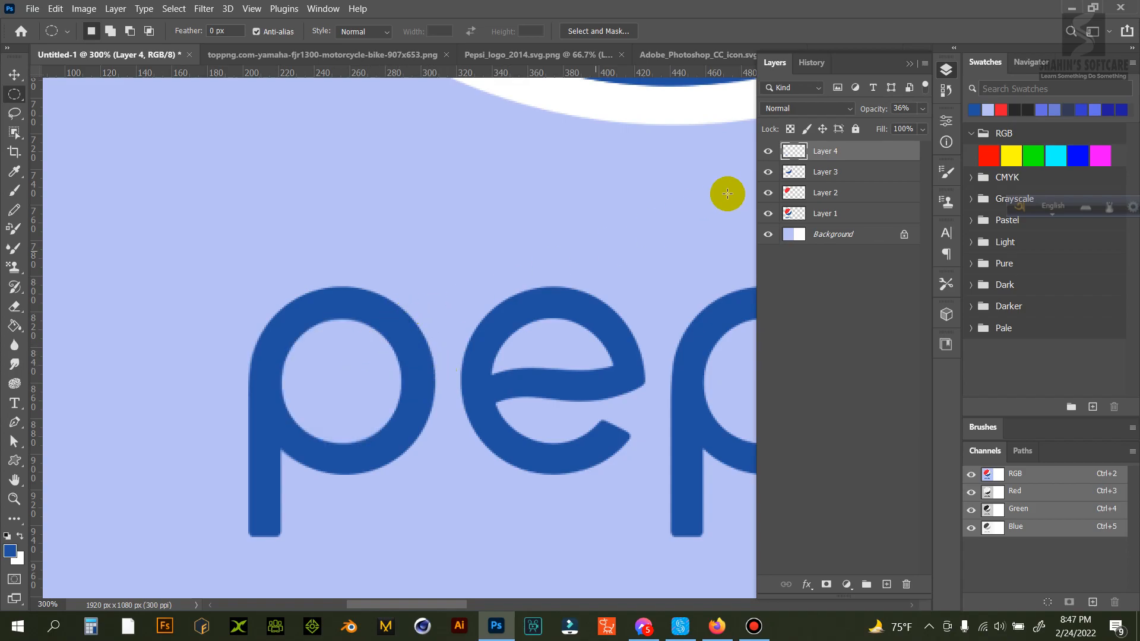
Step: Try raising Layer 4's opacity to 100% and moving the ring off the original letter, and undo these changes
click(922, 109)
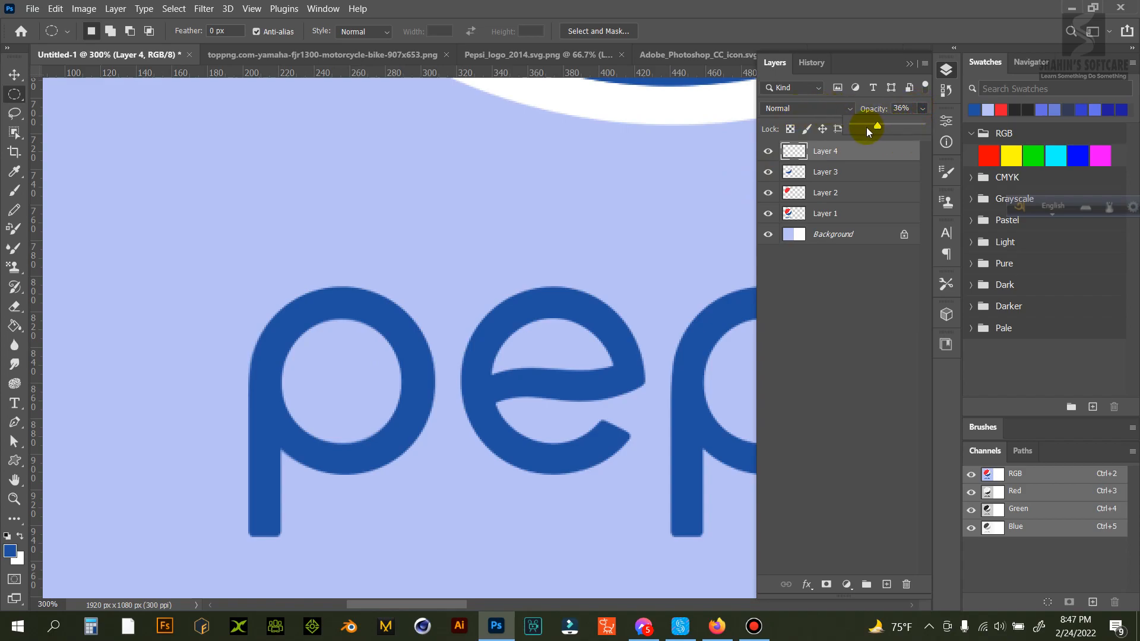
drag(891, 128, 973, 125)
click(14, 74)
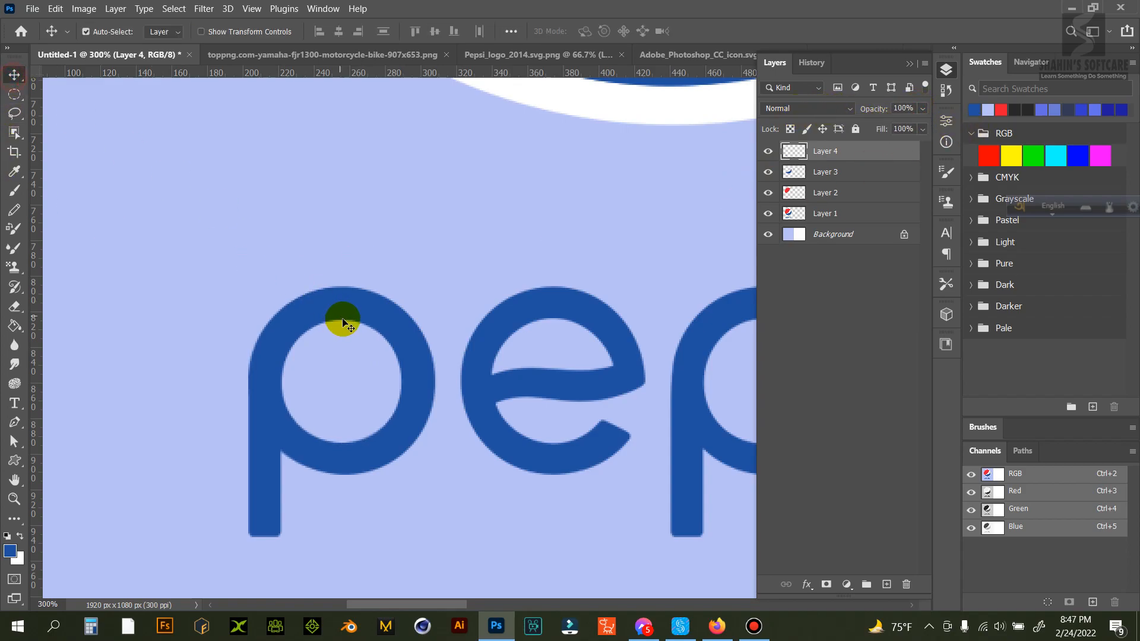
drag(344, 285, 364, 308)
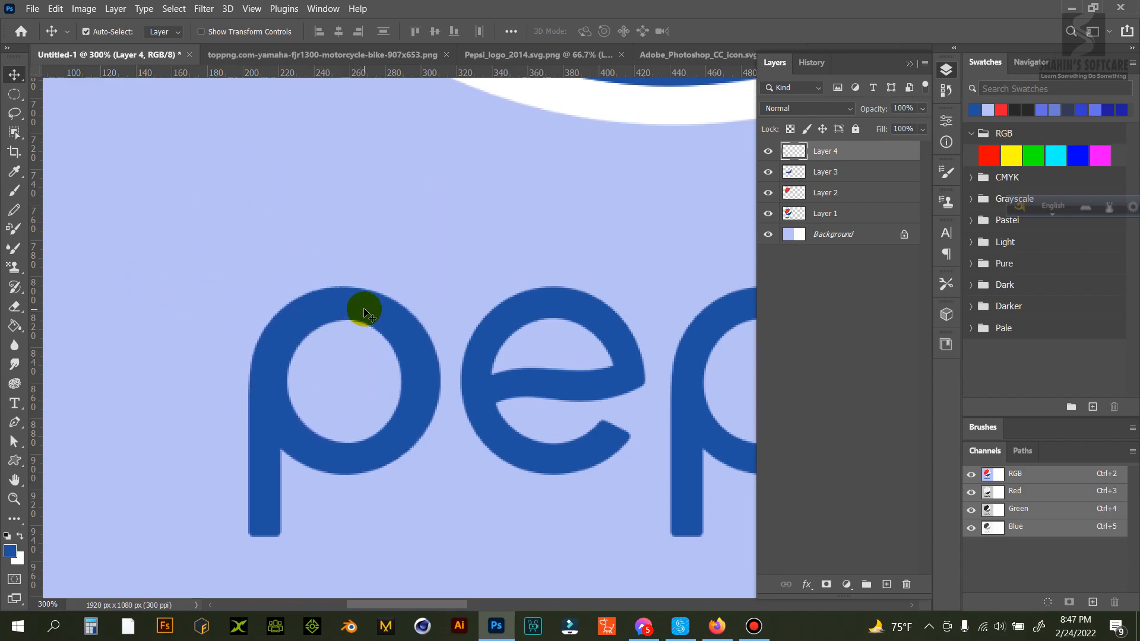
key(3)
key(6)
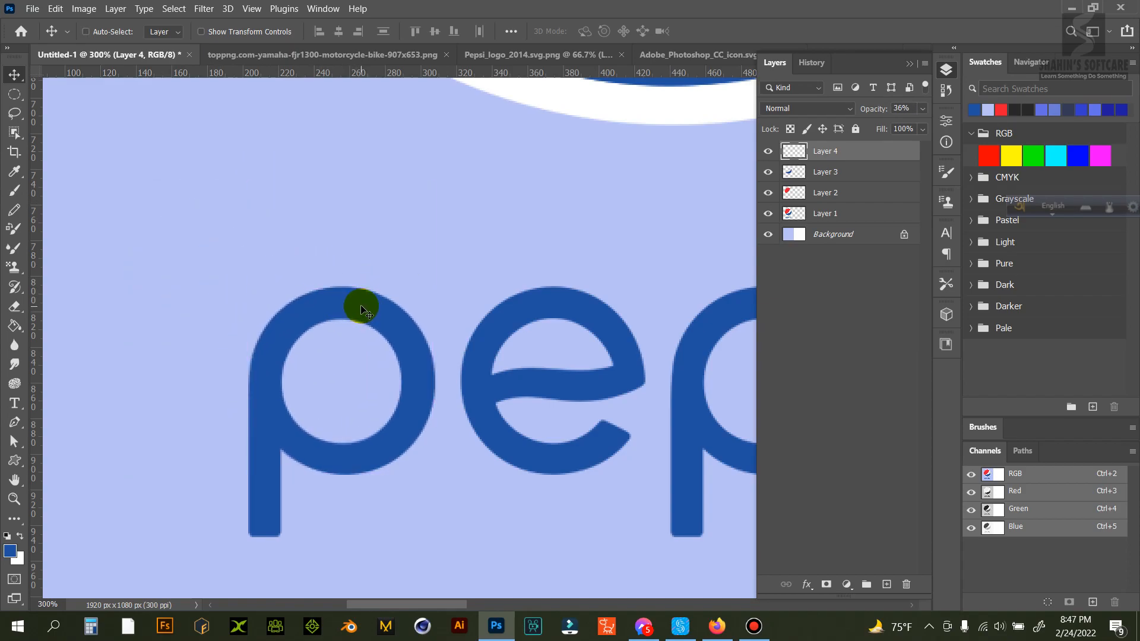
drag(361, 305, 361, 254)
key(ctrl+z)
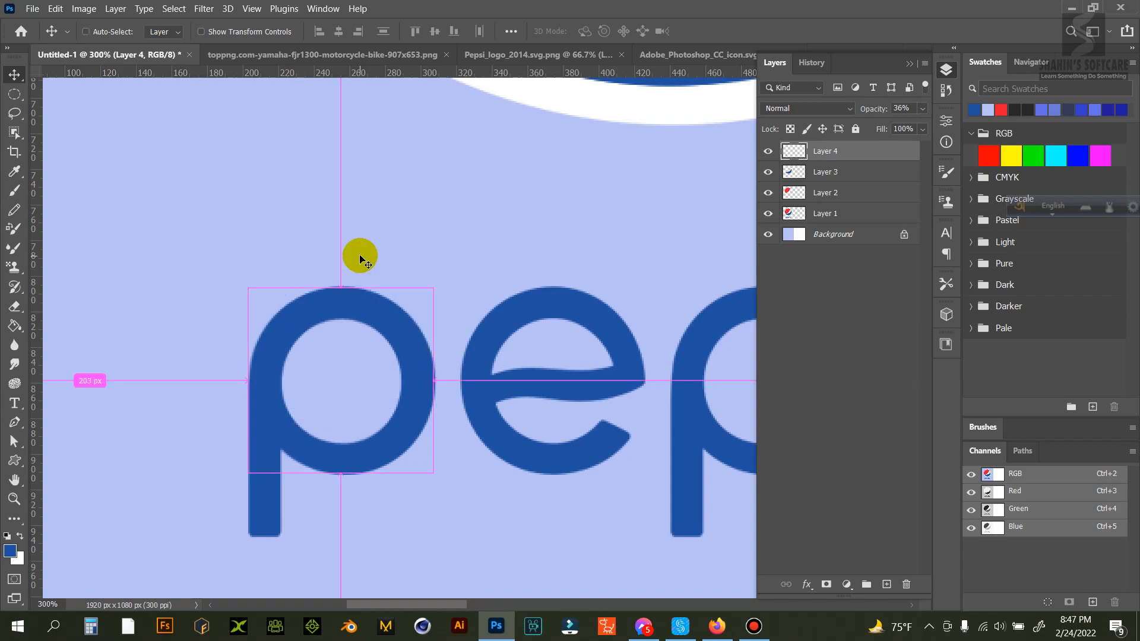
Step: Set Layer 4's opacity to 100% and place a horizontal guide at the foot of the first "p" stem
click(923, 111)
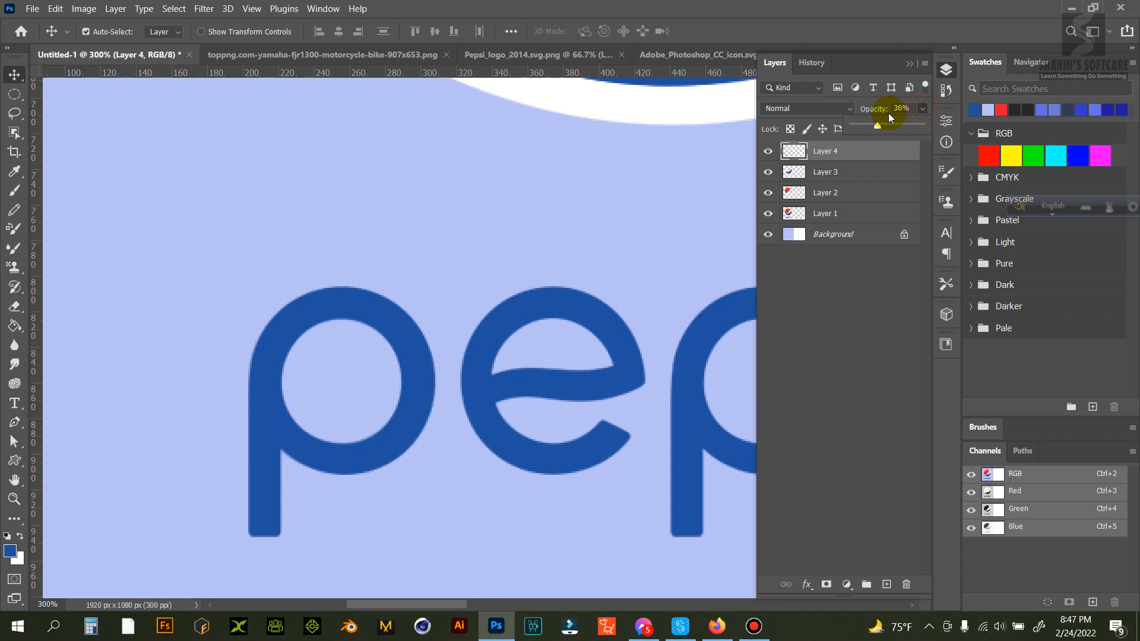
drag(878, 123, 979, 127)
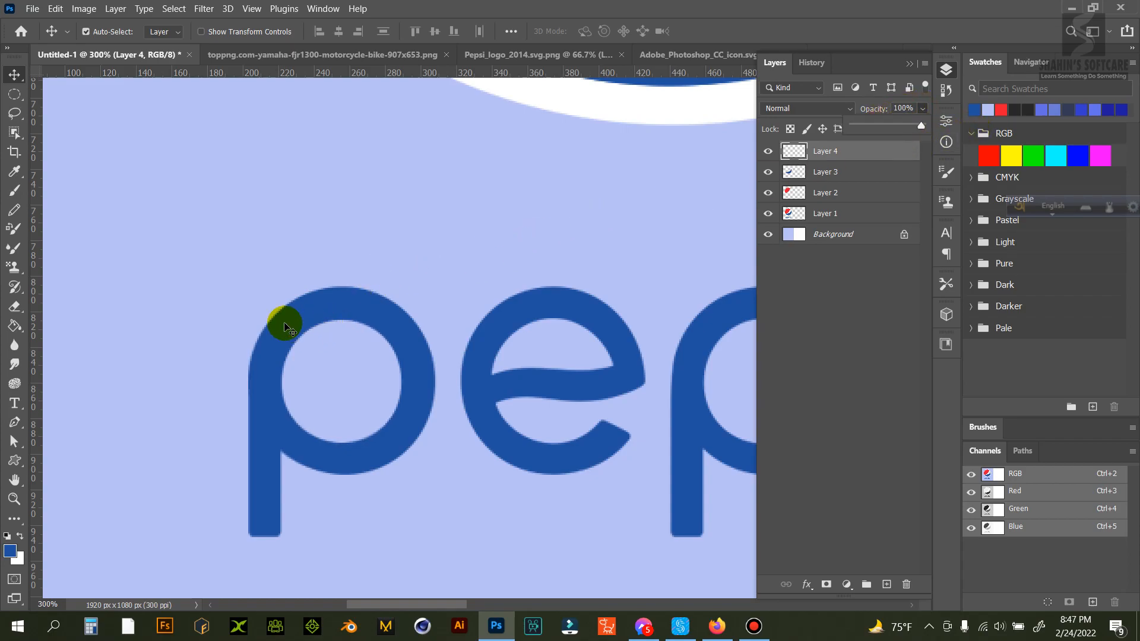
click(15, 94)
right_click(16, 96)
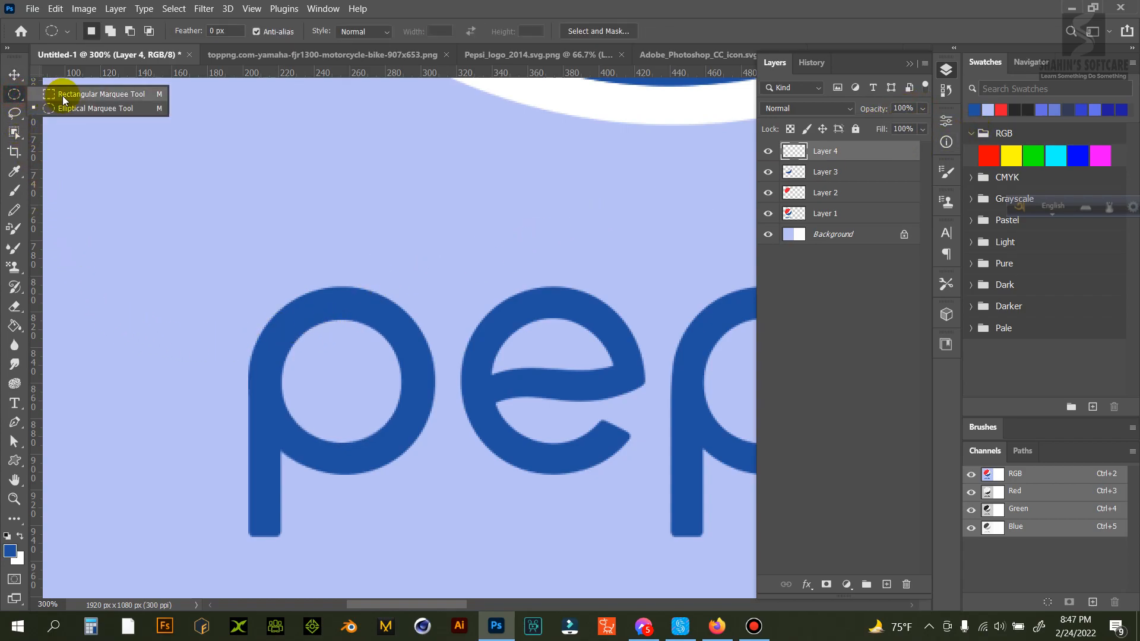
click(62, 94)
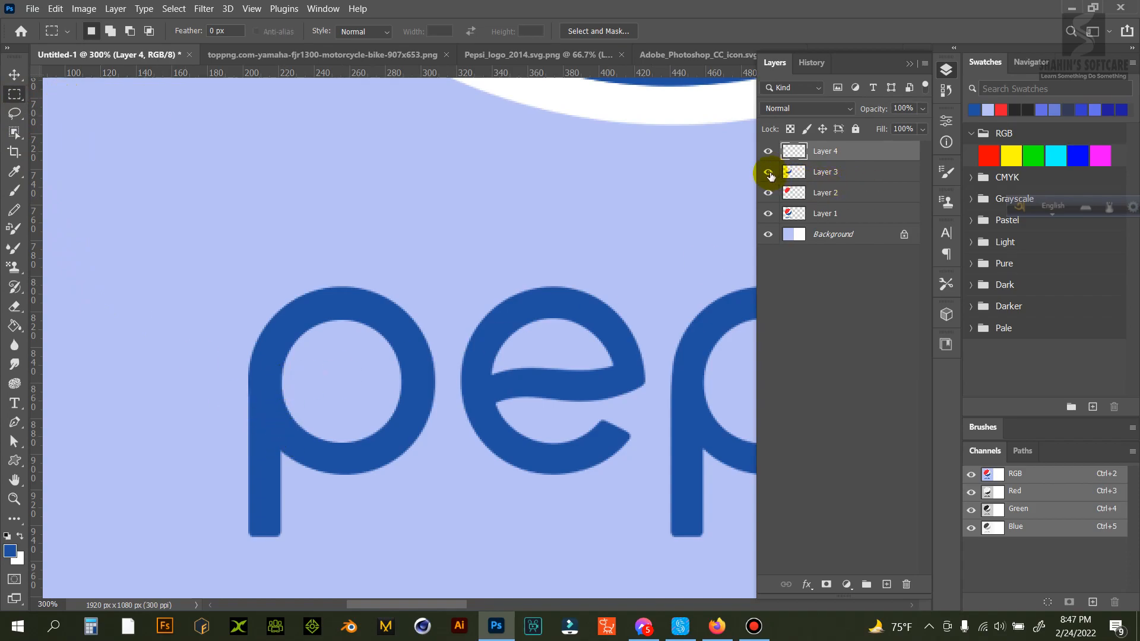
drag(448, 74, 392, 536)
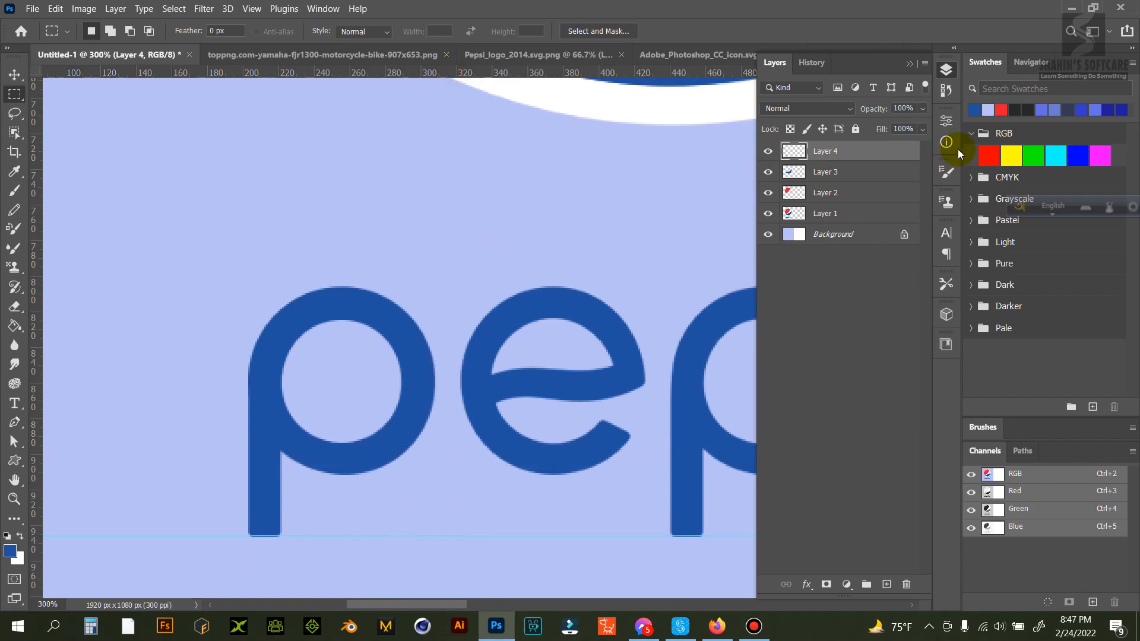
Step: Hide Layer 1, select a rectangle for the "p" stem from mid-bowl down to the guide, and fill it with blue on a new layer
click(767, 213)
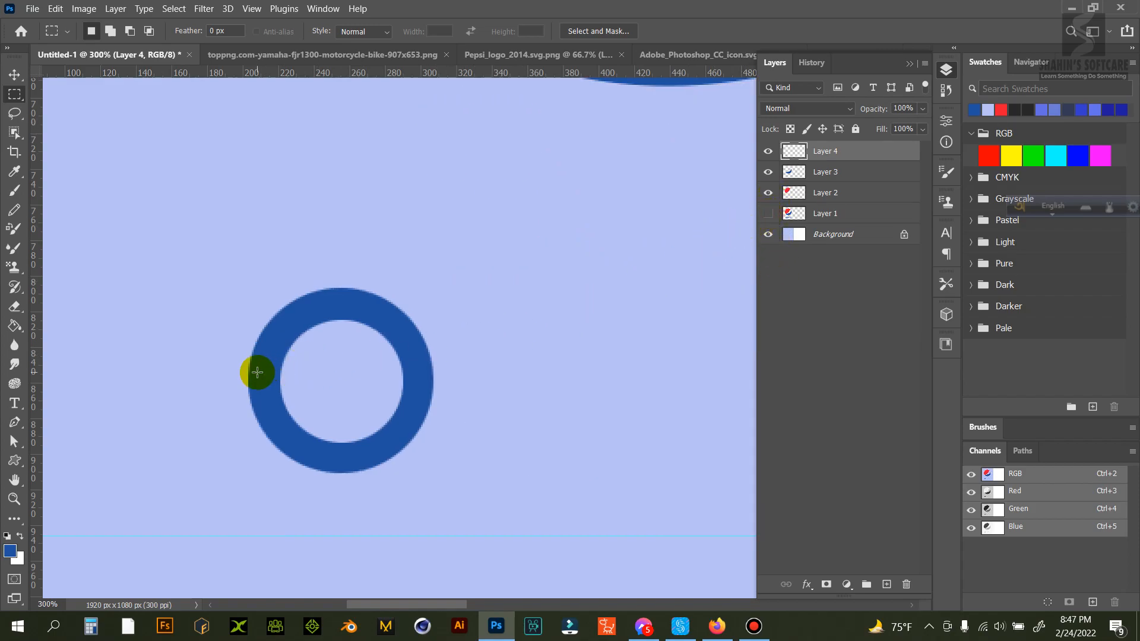
drag(279, 383, 250, 536)
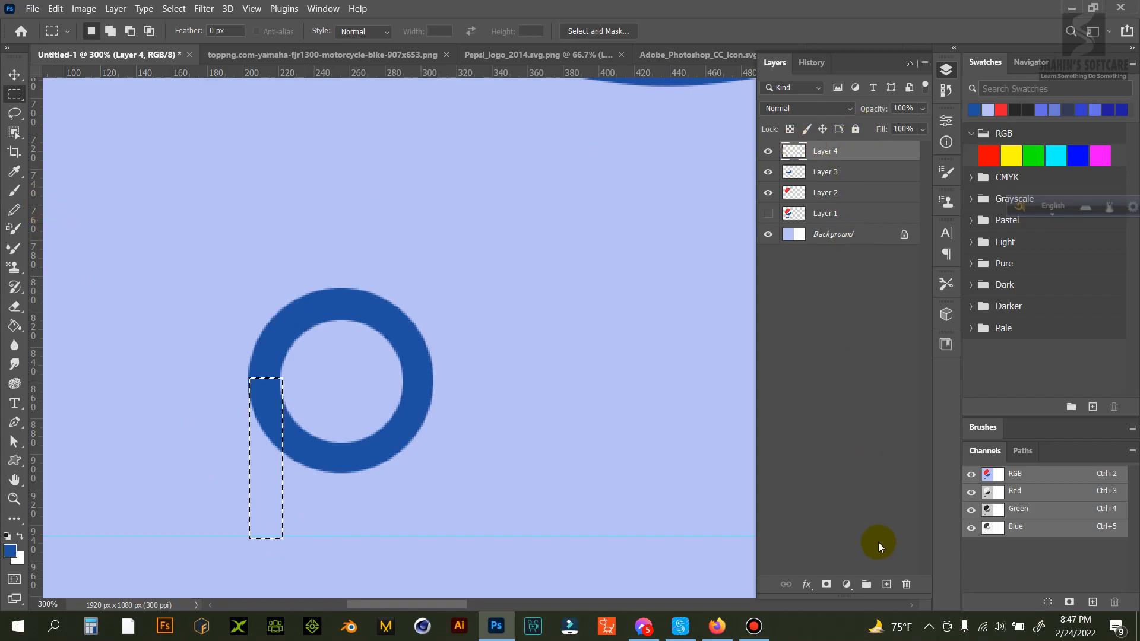
click(886, 585)
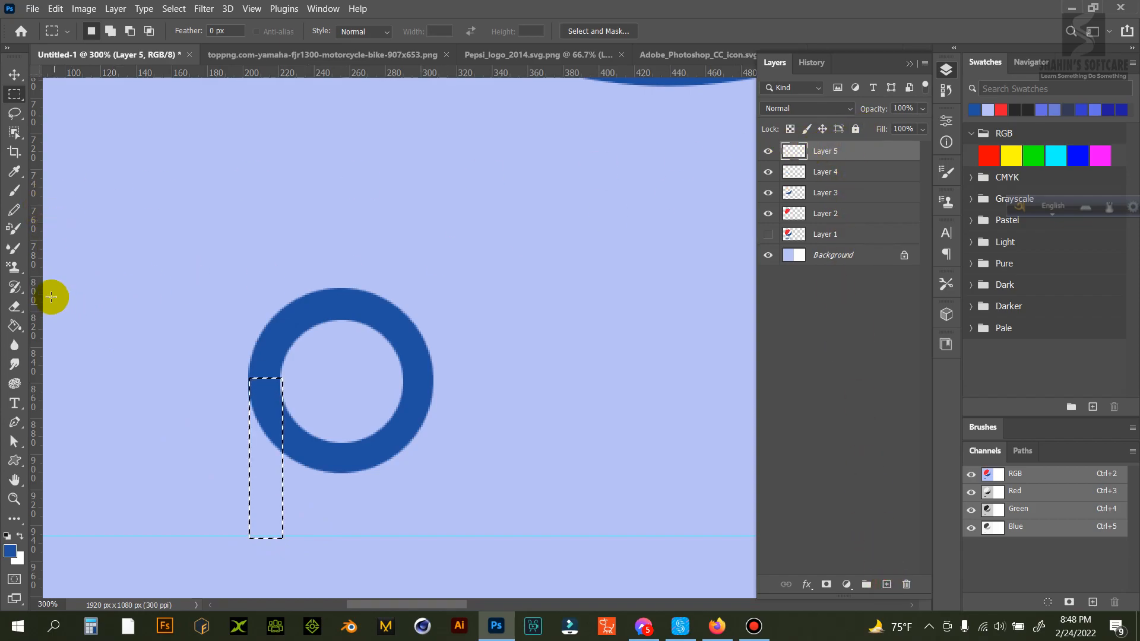
click(14, 326)
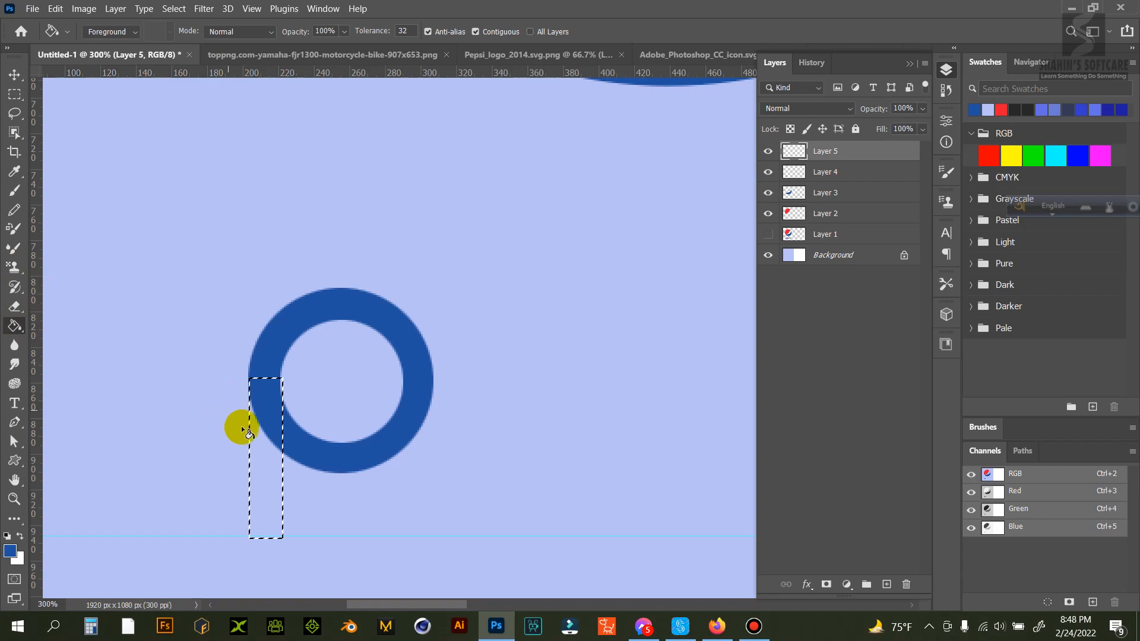
click(260, 441)
key(ctrl+d)
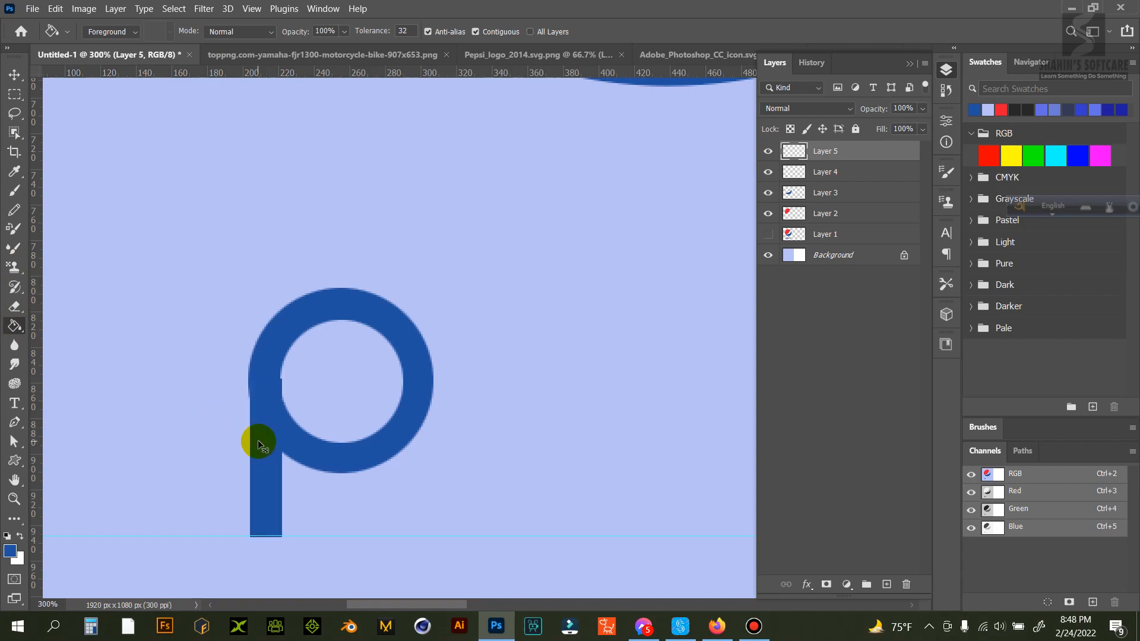
Step: Try scaling the stem on Layer 5 with Free Transform, undo it, and nudge the guide onto the stem's lower edge
click(13, 77)
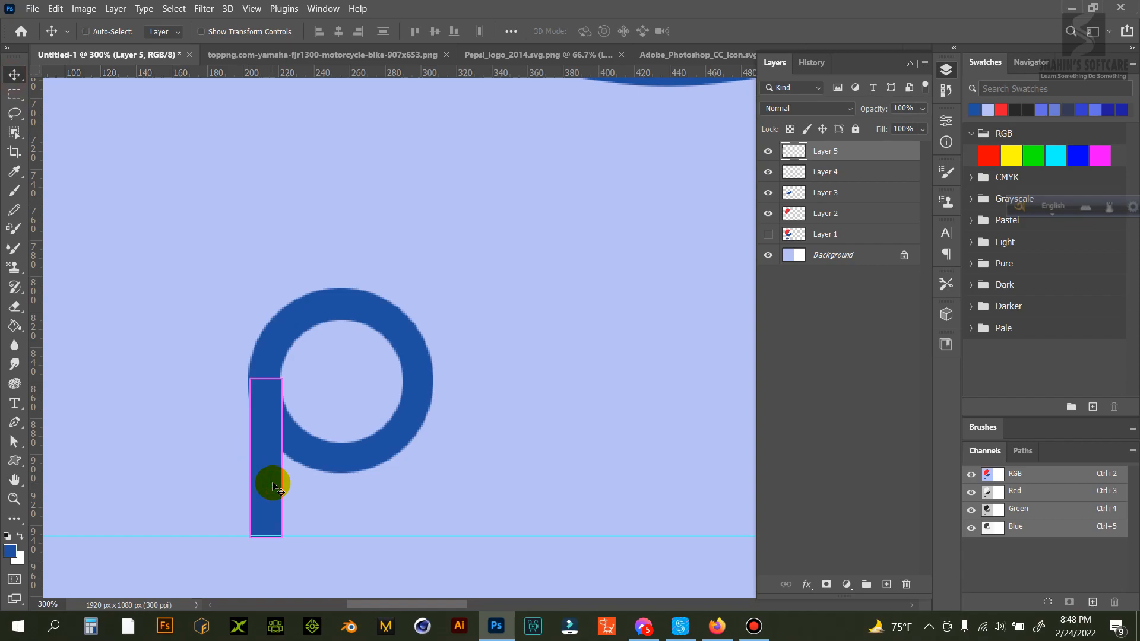
key(ctrl+t)
drag(266, 536, 266, 535)
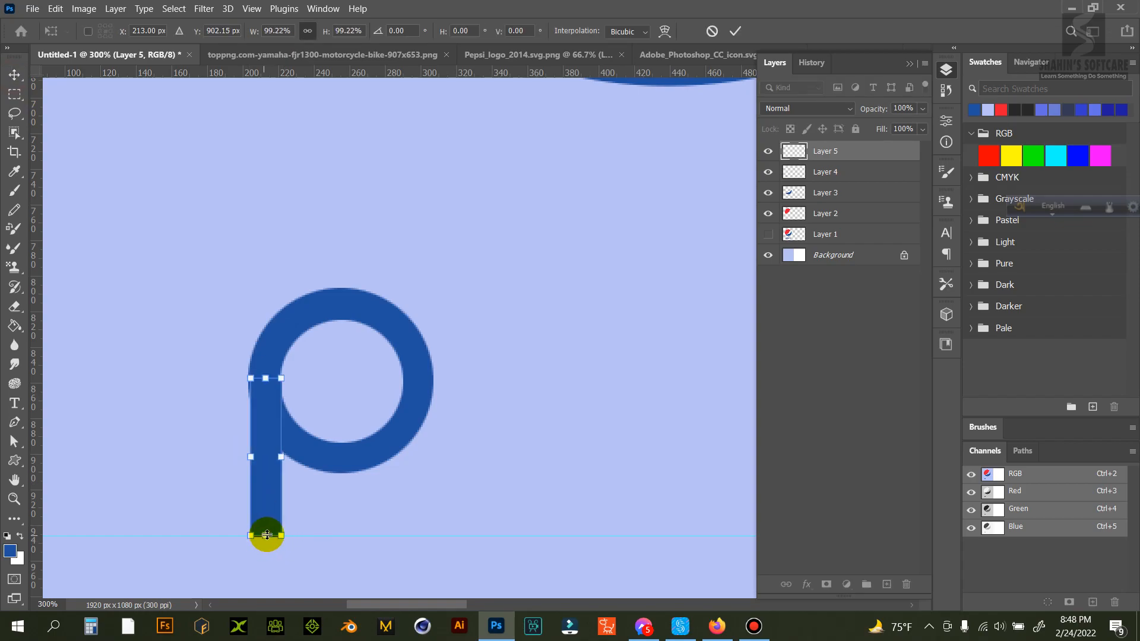
key(ctrl+z)
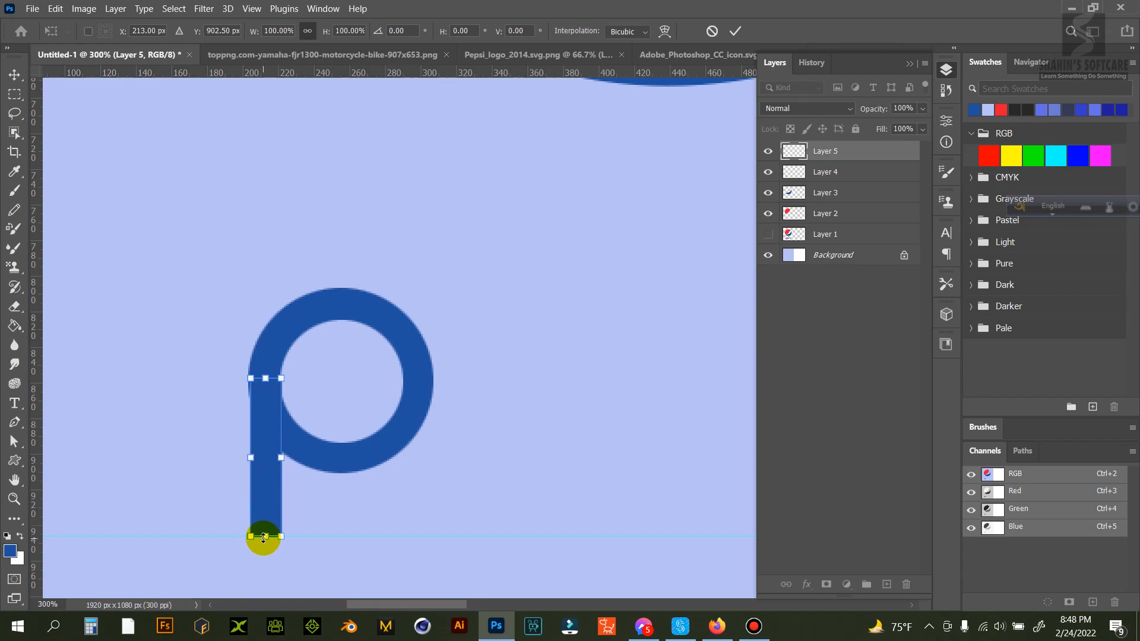
drag(266, 536, 266, 538)
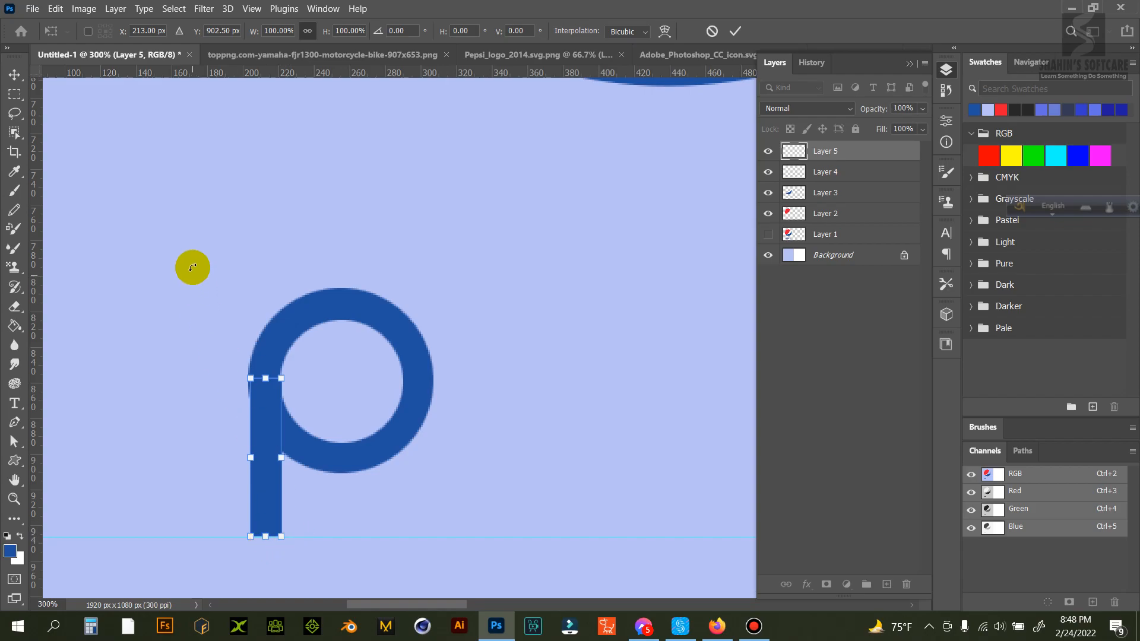
click(24, 78)
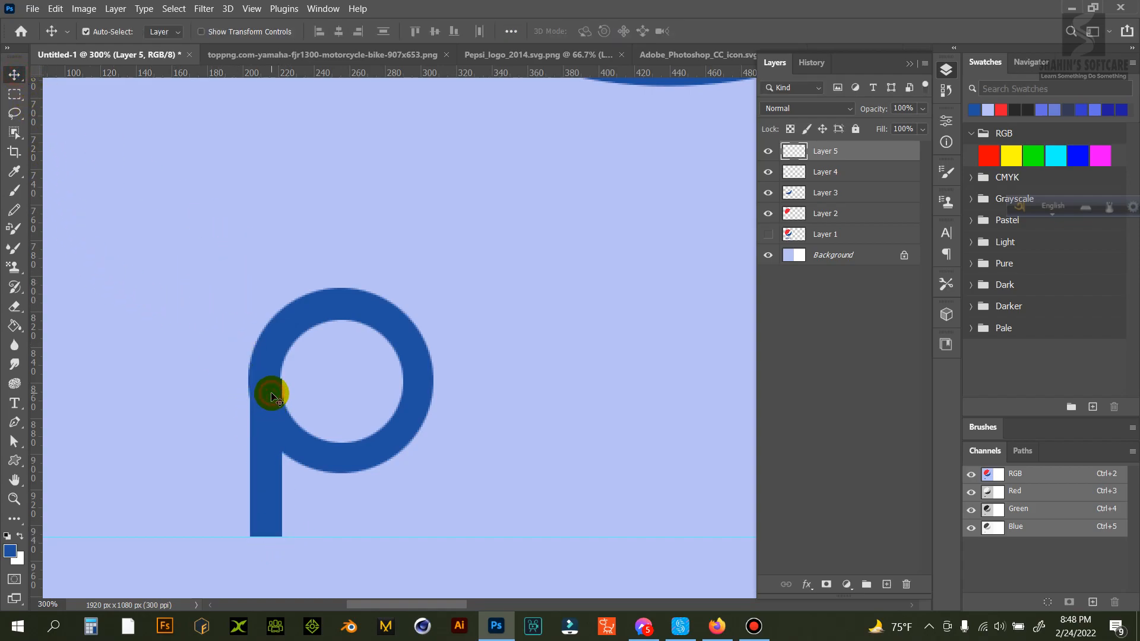
Step: Stretch the stem from its upper end to 112.36% height with Free Transform, and reduce it to 80% height in a second transform
key(ctrl+t)
drag(265, 377, 265, 358)
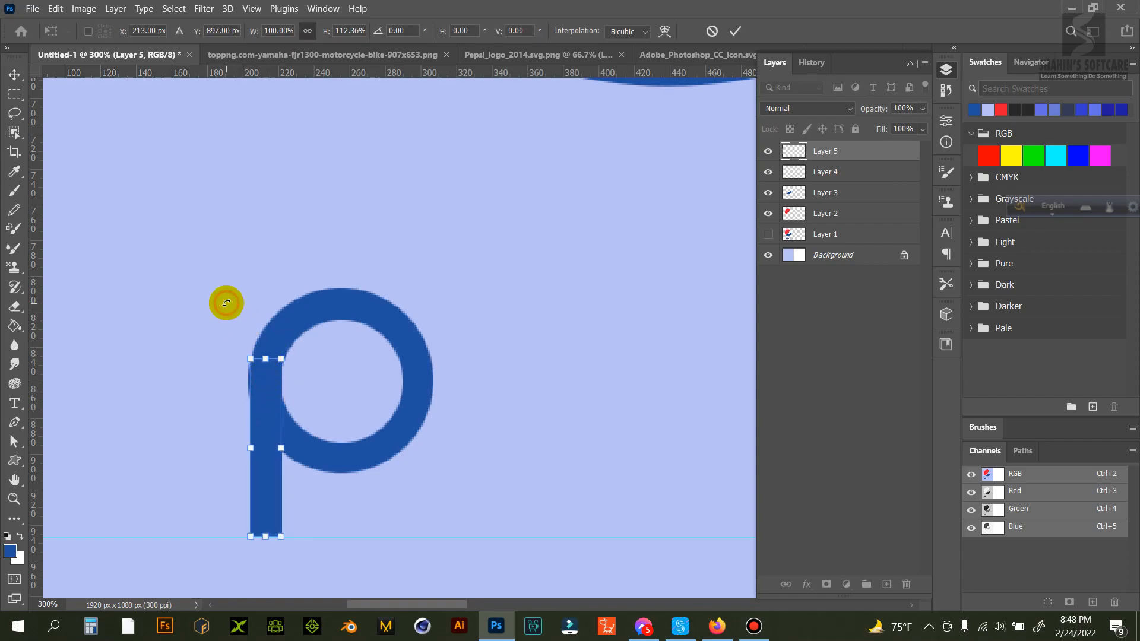
key(Return)
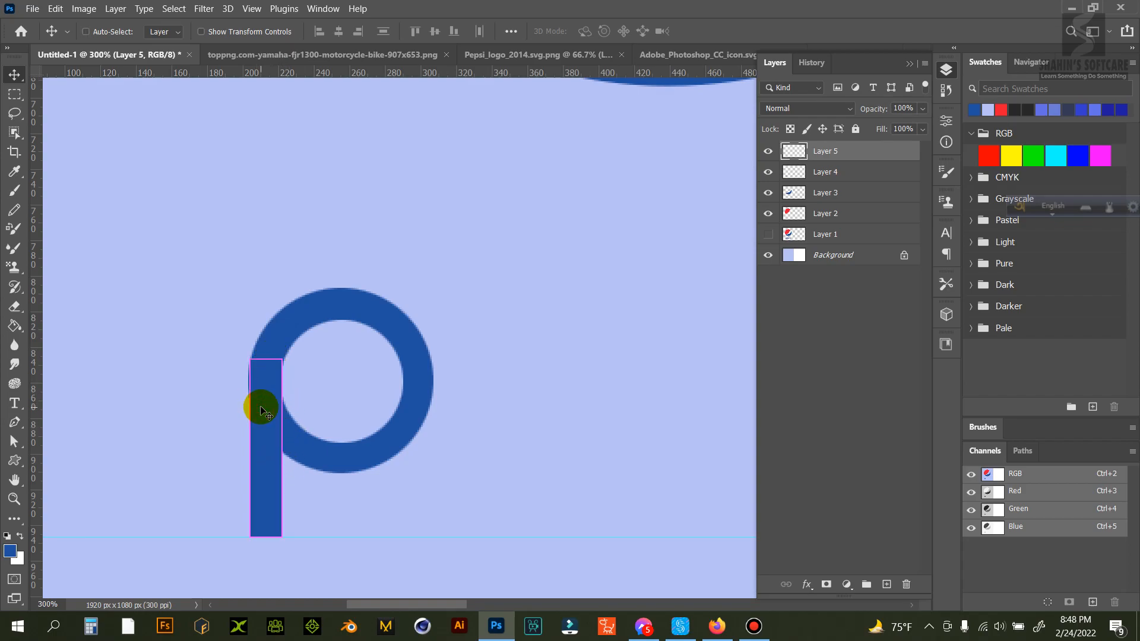
key(ctrl+t)
drag(265, 359, 264, 394)
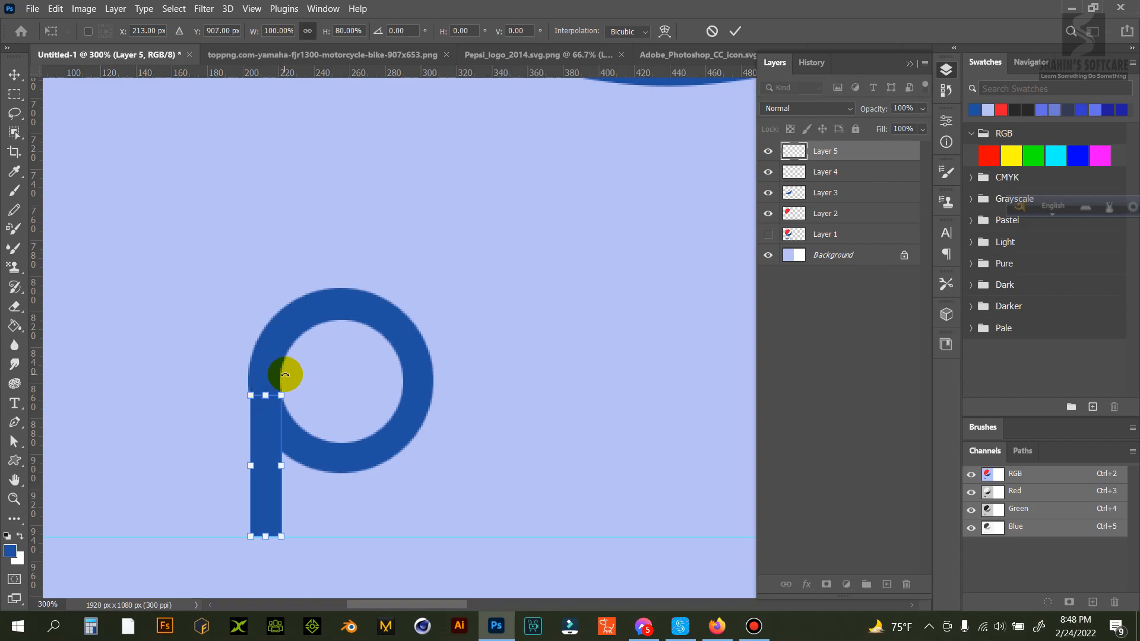
key(Return)
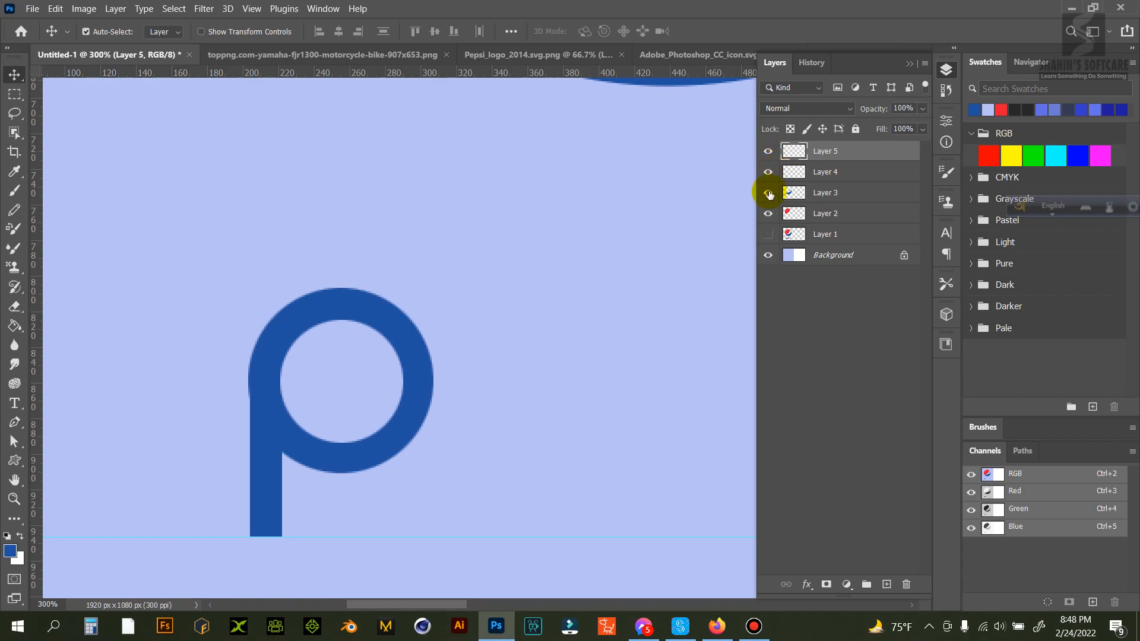
Step: Toggle Layer 1's visibility to compare the built "p" with the original lettering, leaving Layer 1 hidden
click(767, 234)
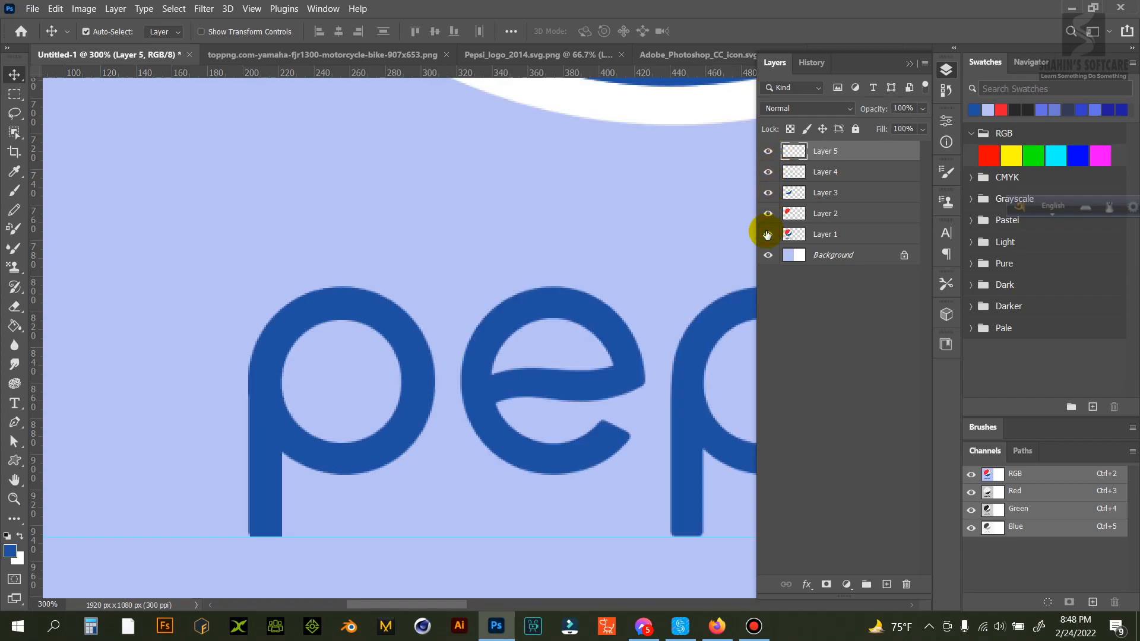
click(767, 234)
click(768, 234)
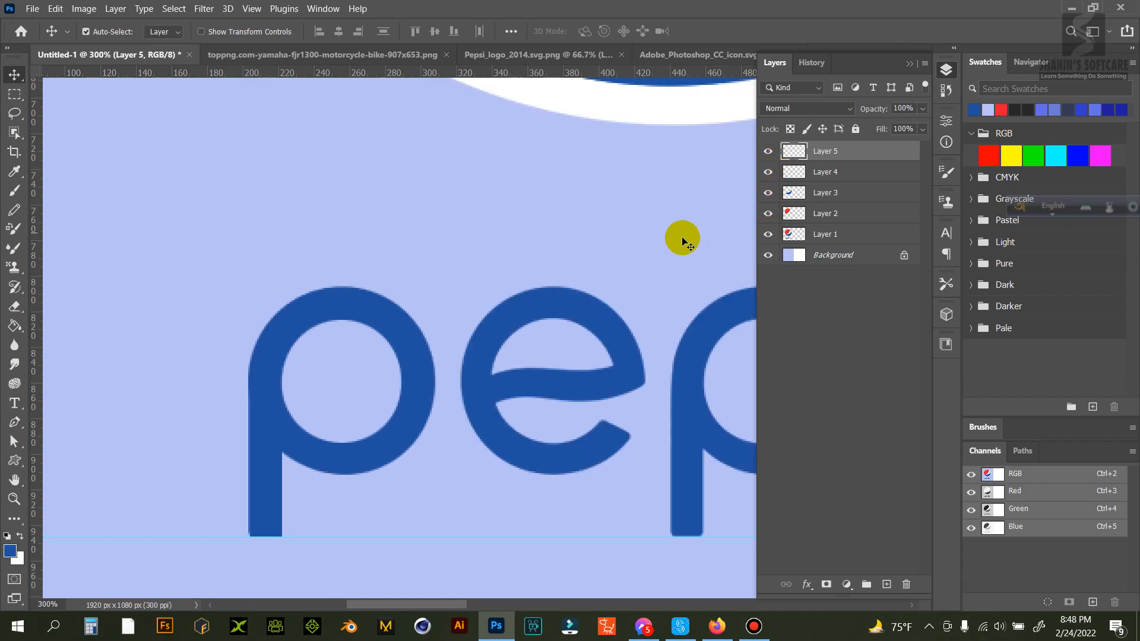
drag(531, 273, 460, 267)
click(768, 175)
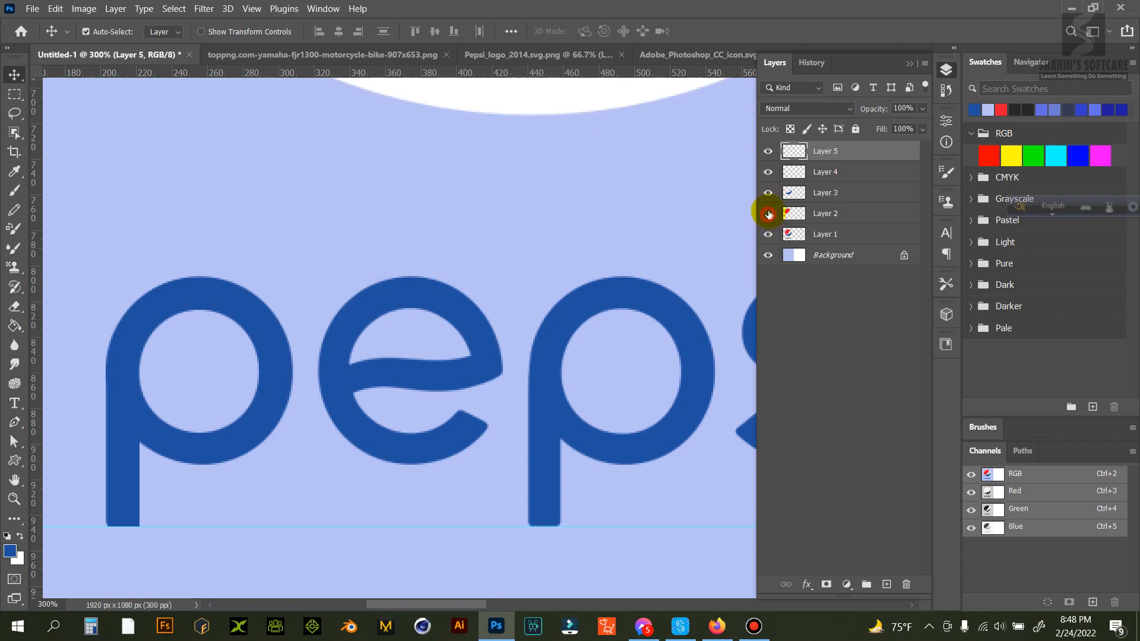
click(768, 236)
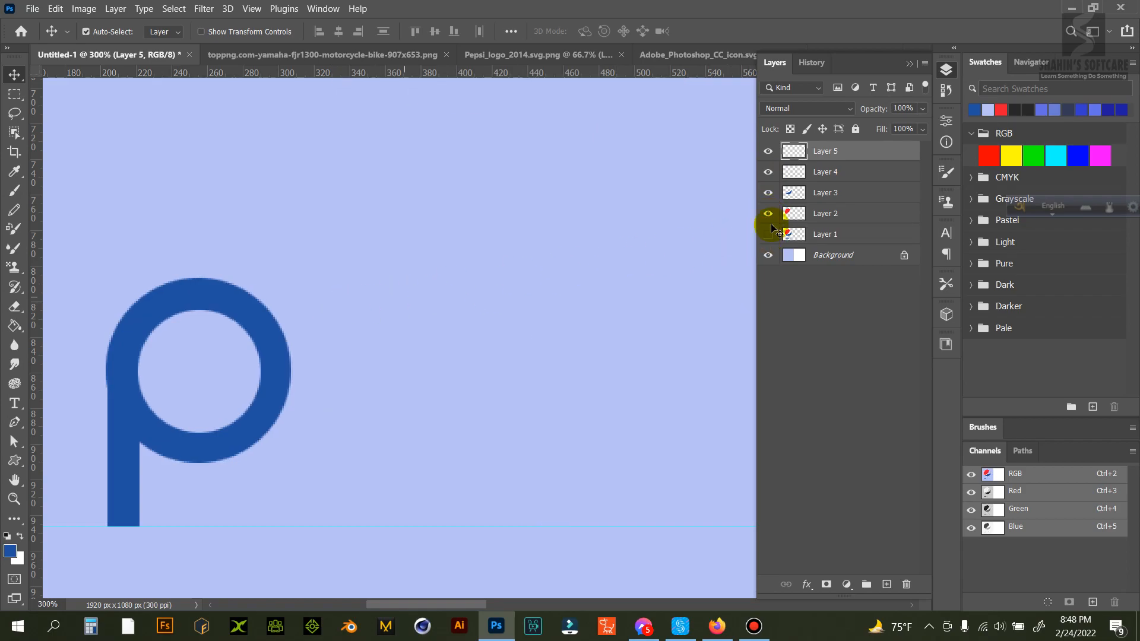
Step: Check the bowl and stem by toggling the visibility of Layer 4 and Layer 5, and merge the two layers
click(823, 174)
click(768, 172)
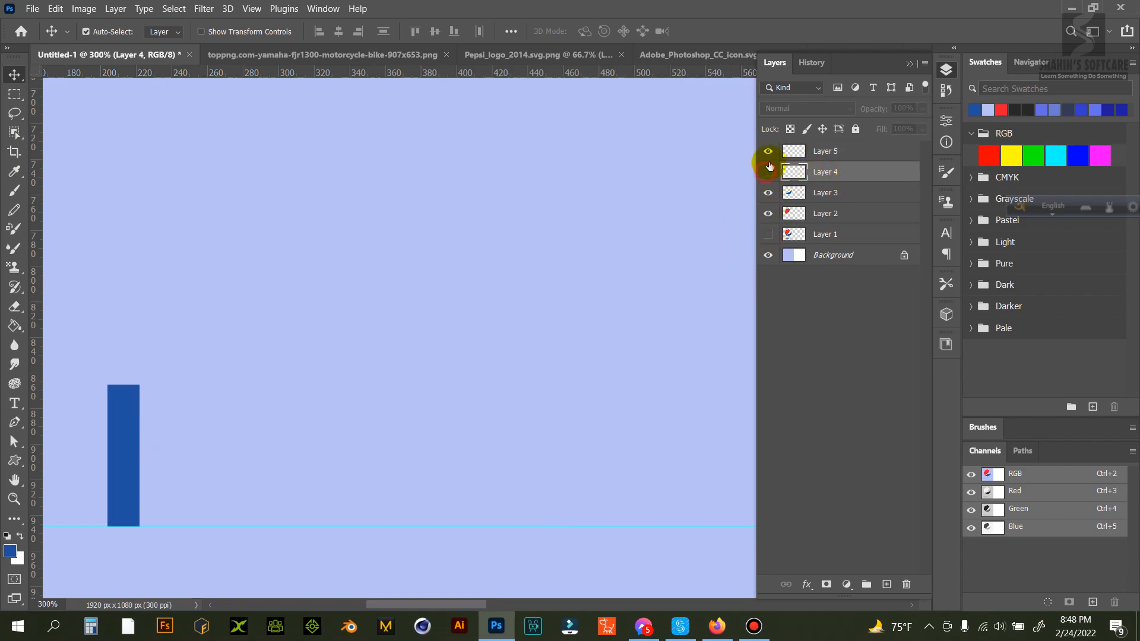
click(768, 150)
click(768, 172)
click(769, 152)
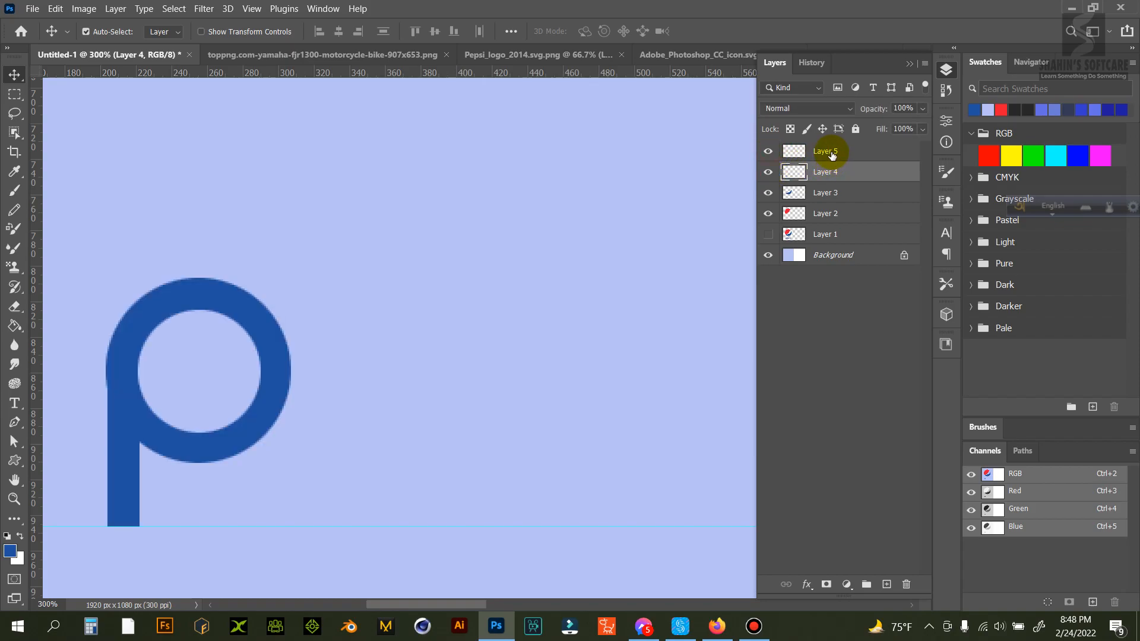
shift+click(831, 153)
right_click(832, 178)
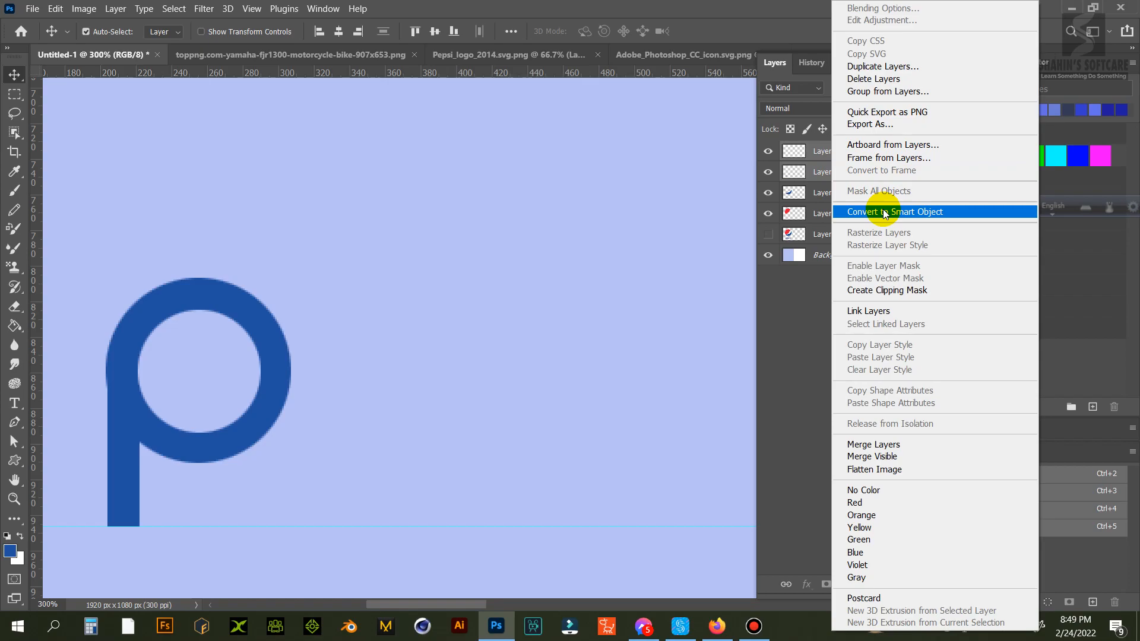
click(867, 443)
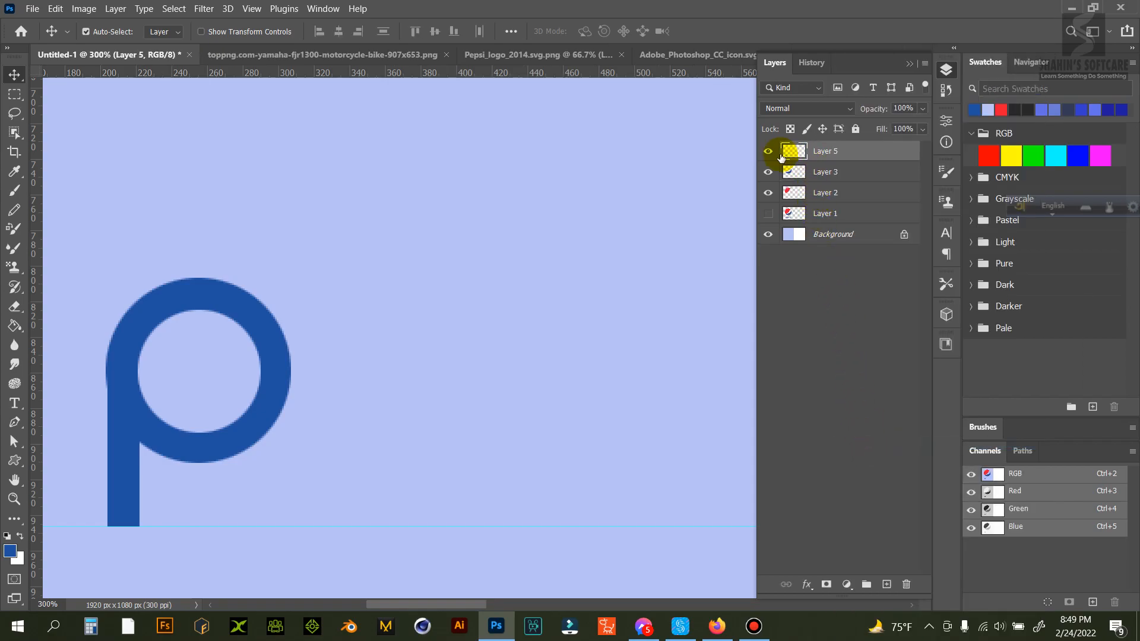
Step: Check Layer 5 by toggling its visibility, show Layer 1 again, and place a copy of the built "p" over the second "p"
click(767, 152)
click(767, 151)
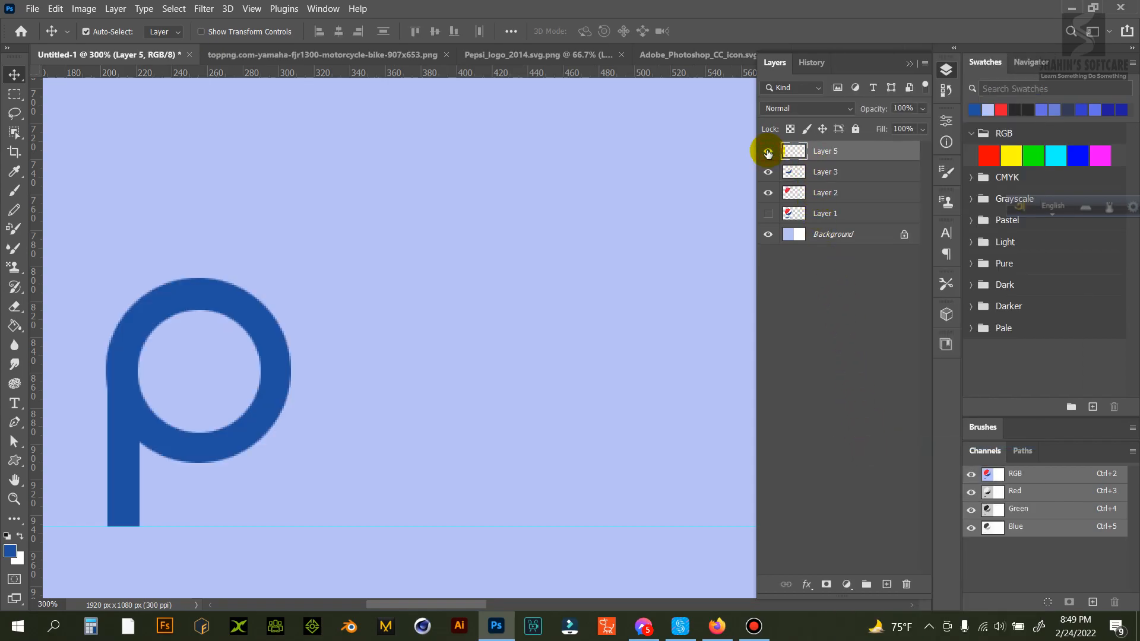
click(767, 213)
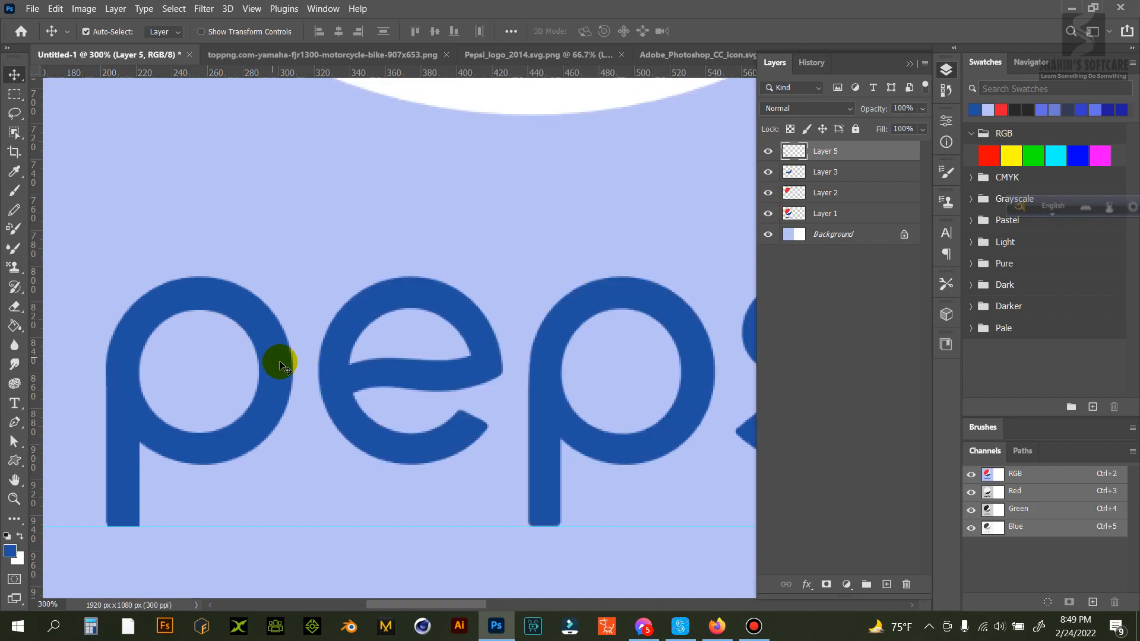
drag(272, 369, 692, 360)
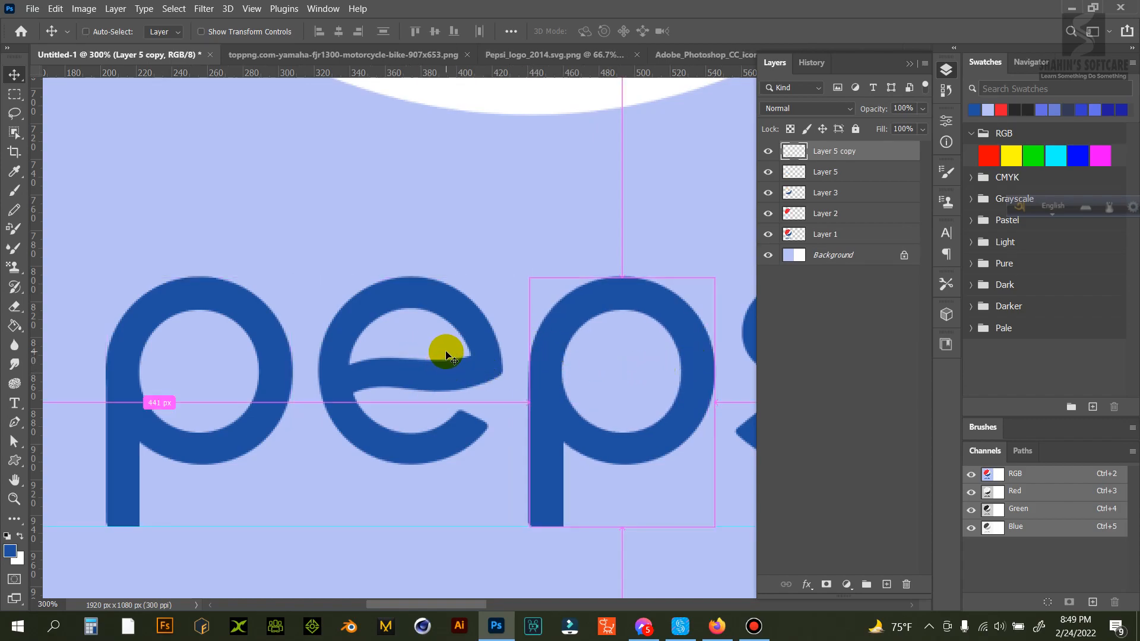
Step: Select the outer circle of the "e" with the Elliptical Marquee and nudge the selection up onto the letter's edge
key(ctrl+minus)
drag(613, 273, 515, 364)
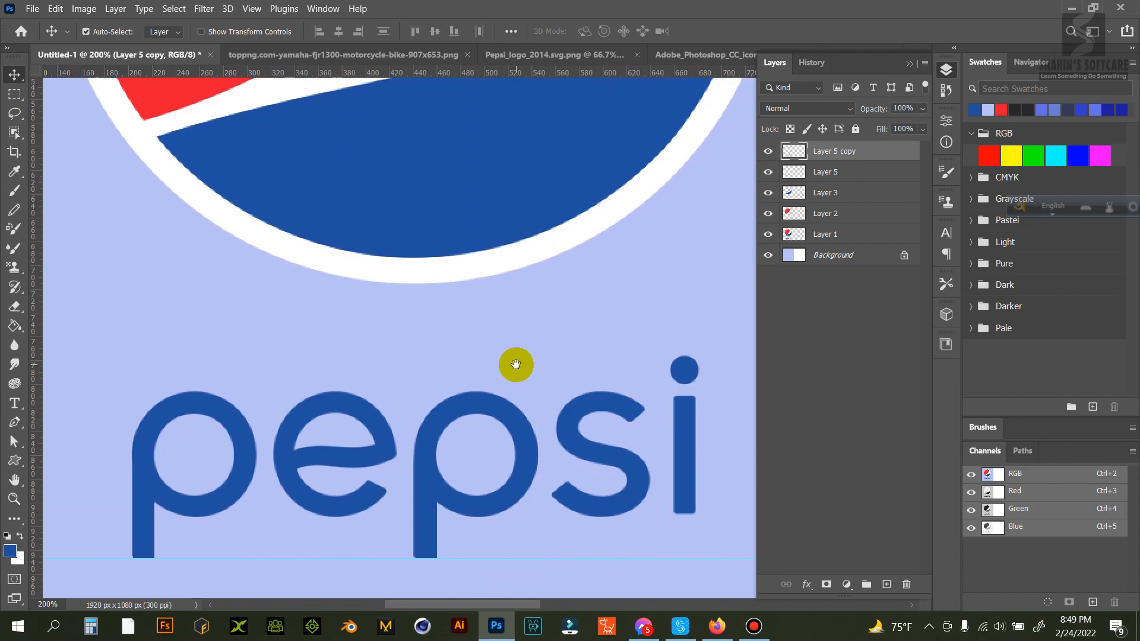
key(ctrl+plus)
key(ctrl+plus)
drag(296, 427, 386, 229)
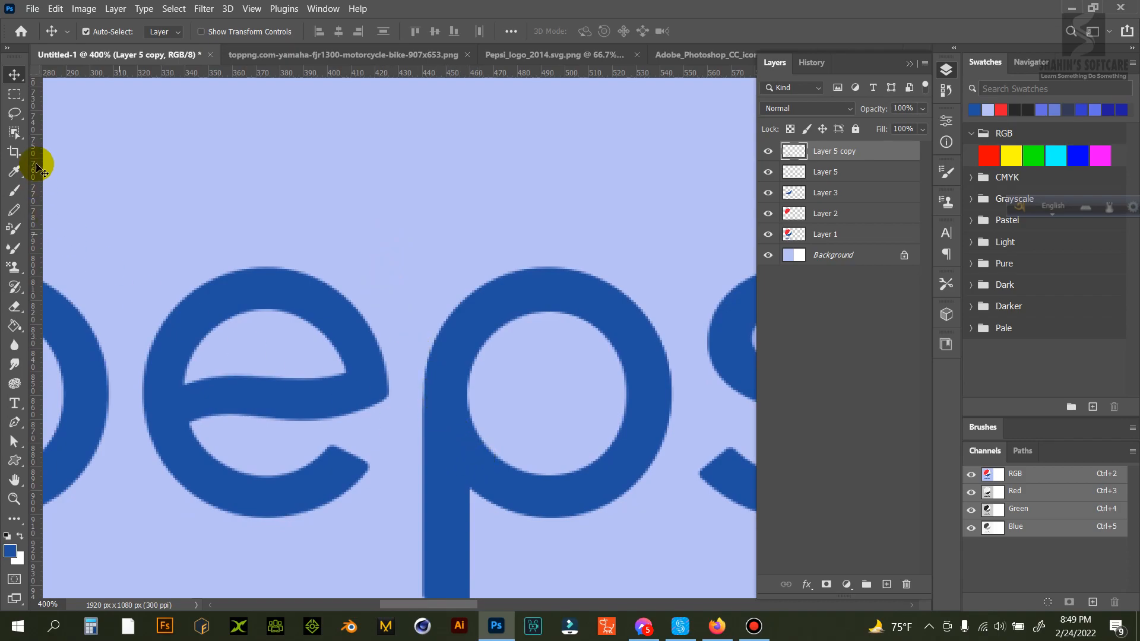
drag(15, 94, 54, 109)
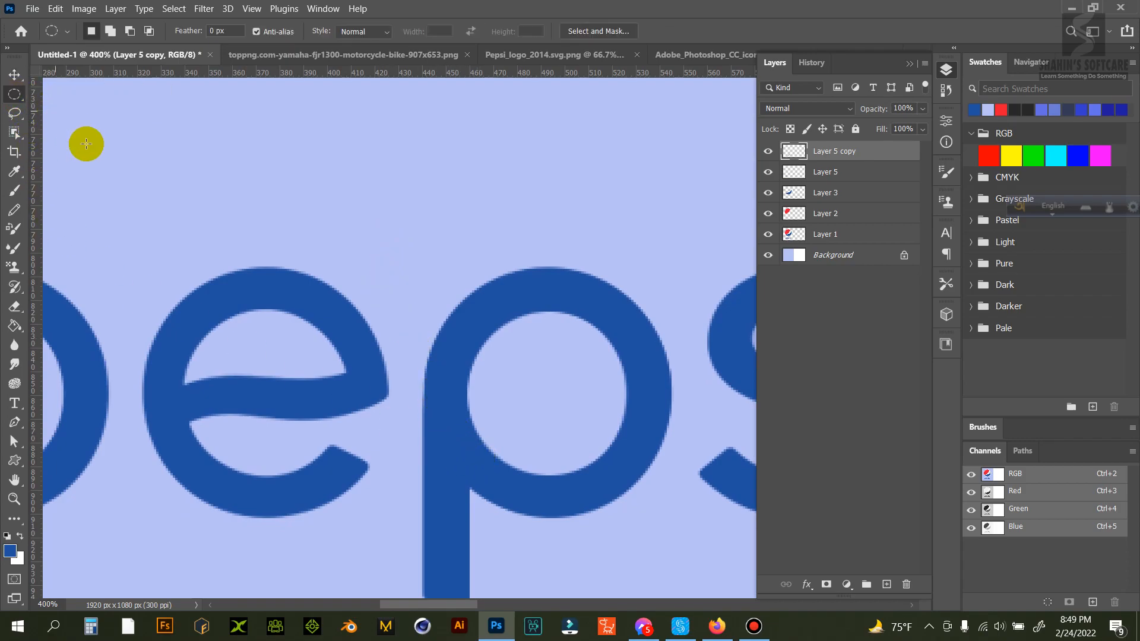
drag(141, 278, 376, 524)
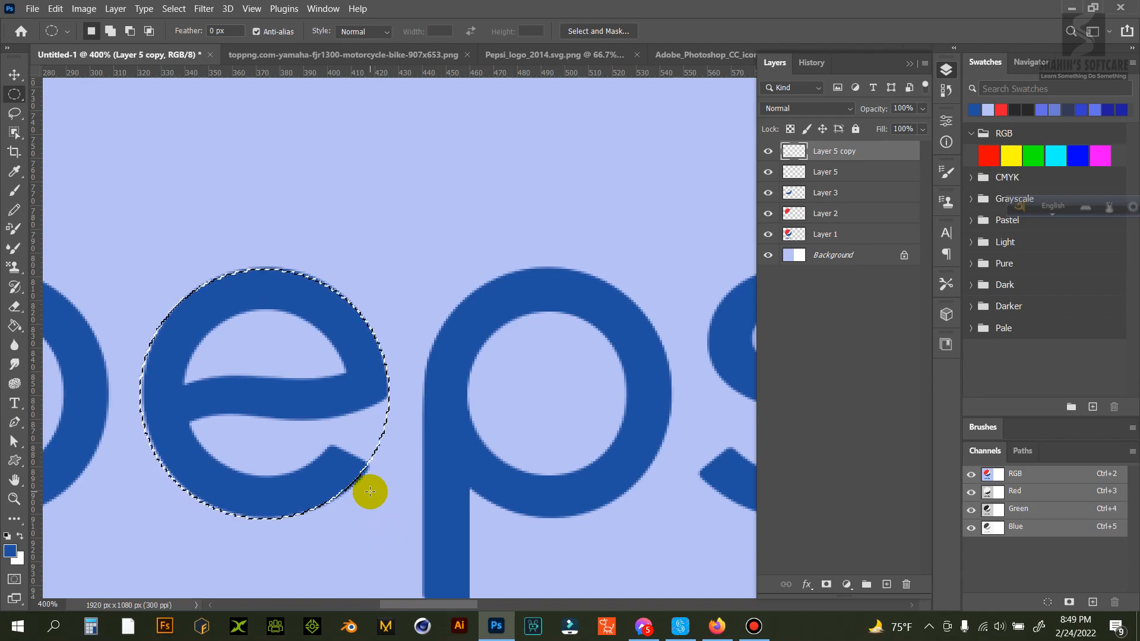
key(Up)
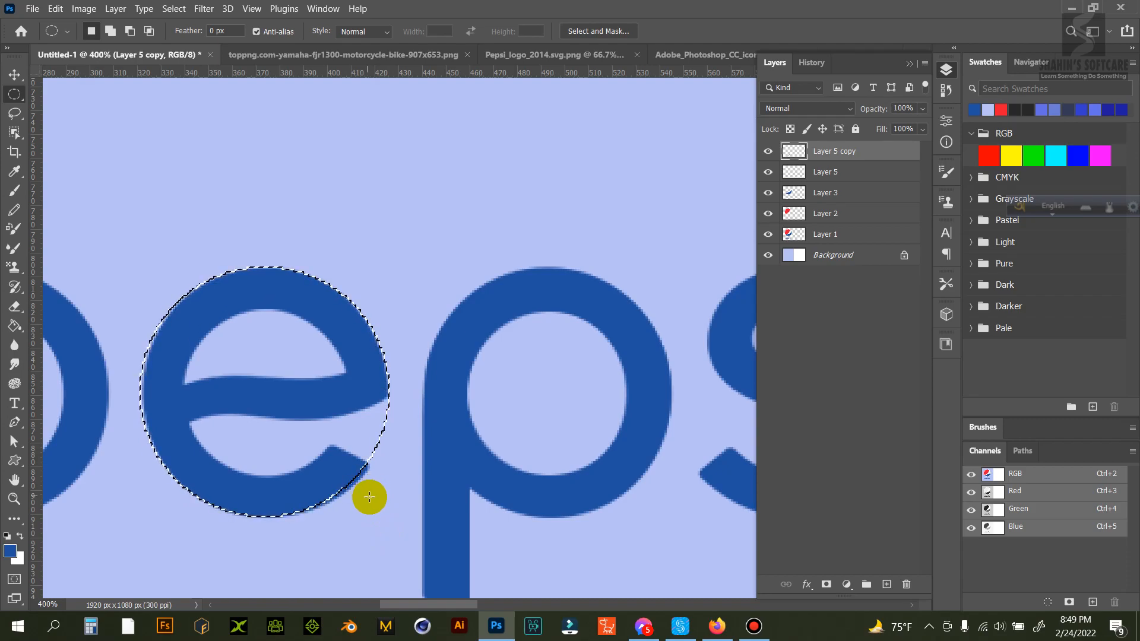
Step: Create a new layer, fill the circular selection with the blue sampled from the "e", and deselect
click(886, 584)
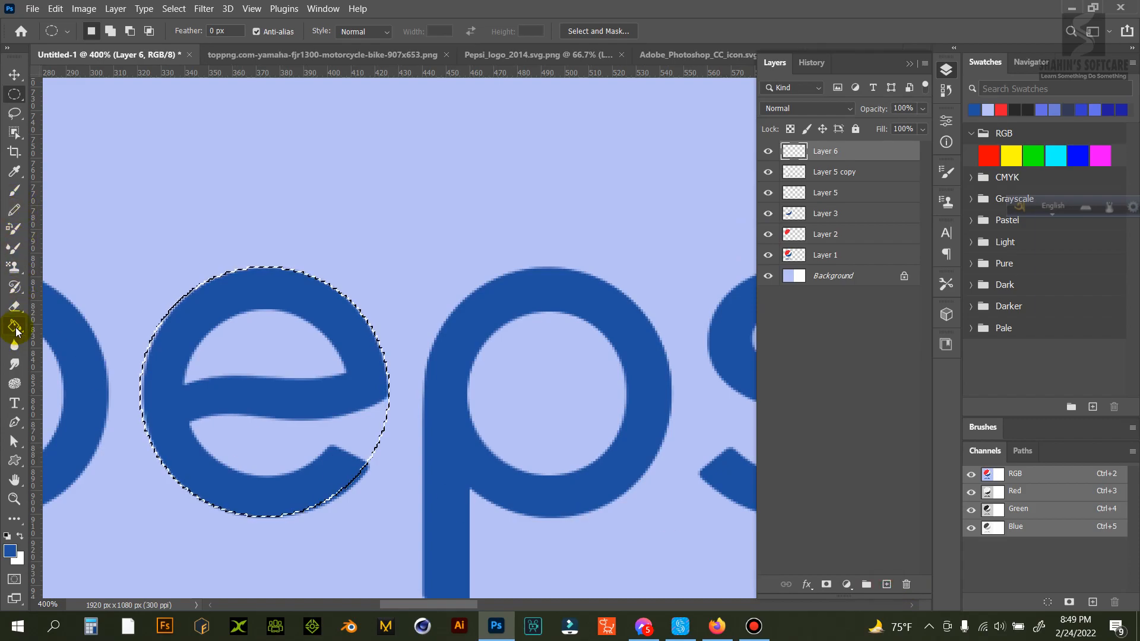
click(15, 328)
key(ctrl+d)
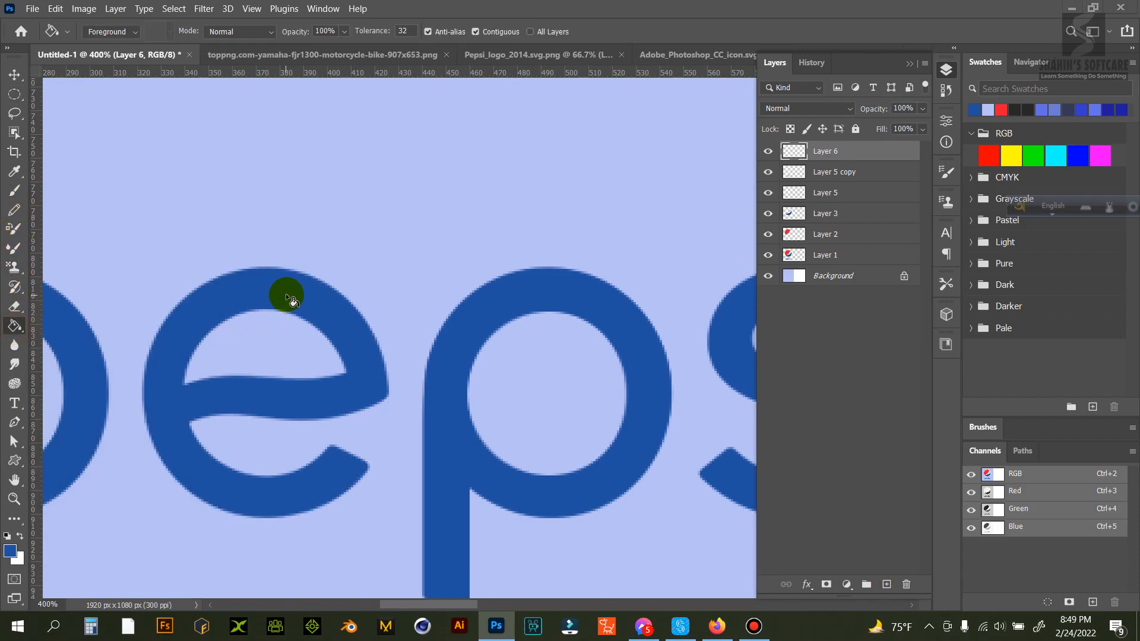
key(super)
click(359, 121)
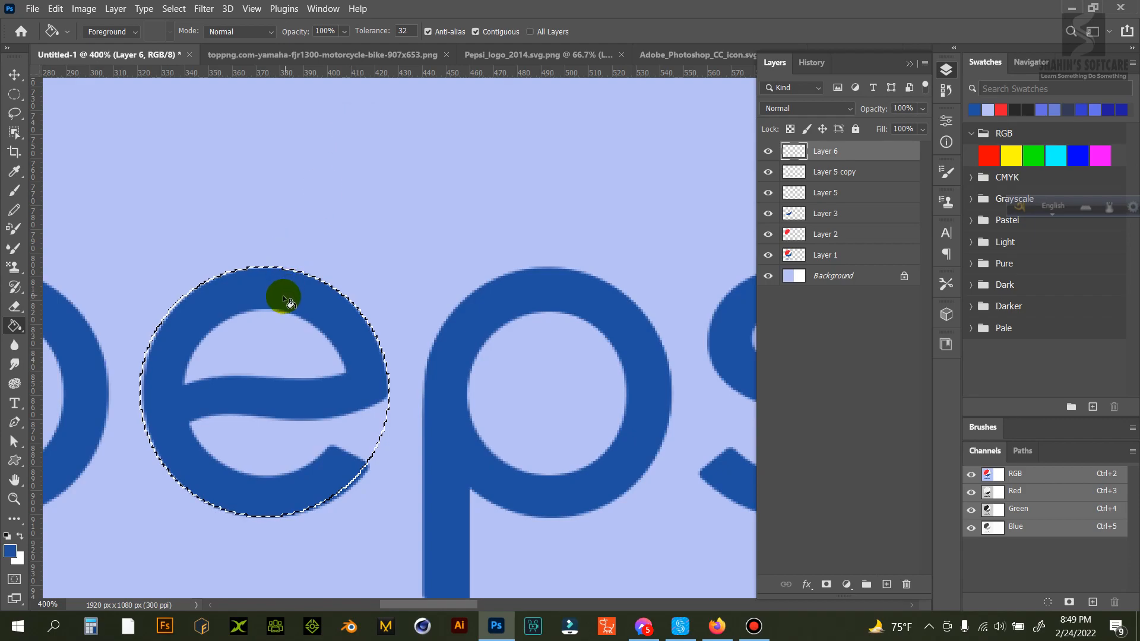
click(16, 173)
click(271, 289)
click(15, 326)
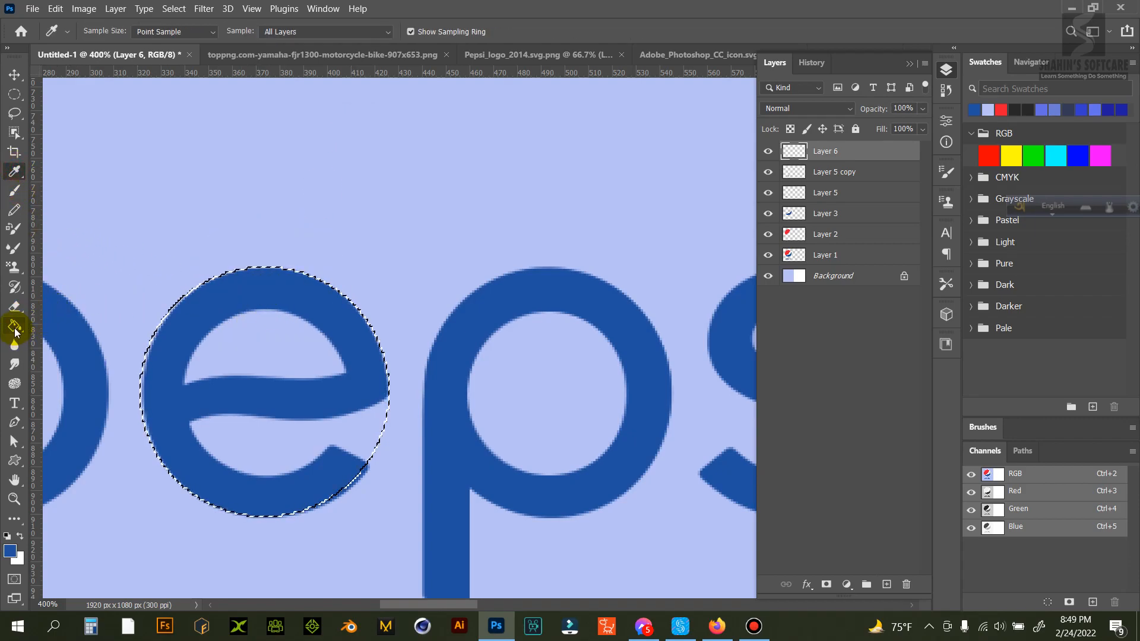
click(205, 327)
key(ctrl+d)
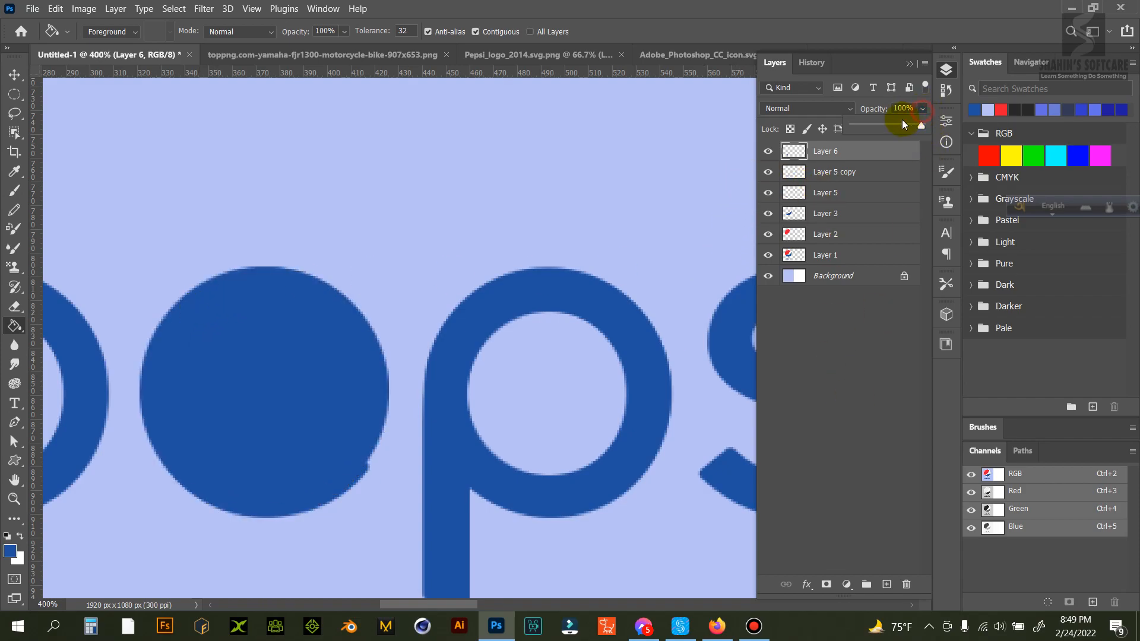
Step: Reduce Layer 6's opacity to 51% and cut the inner circle of the "e" out of the filled disc with an elliptical selection
drag(888, 126, 888, 122)
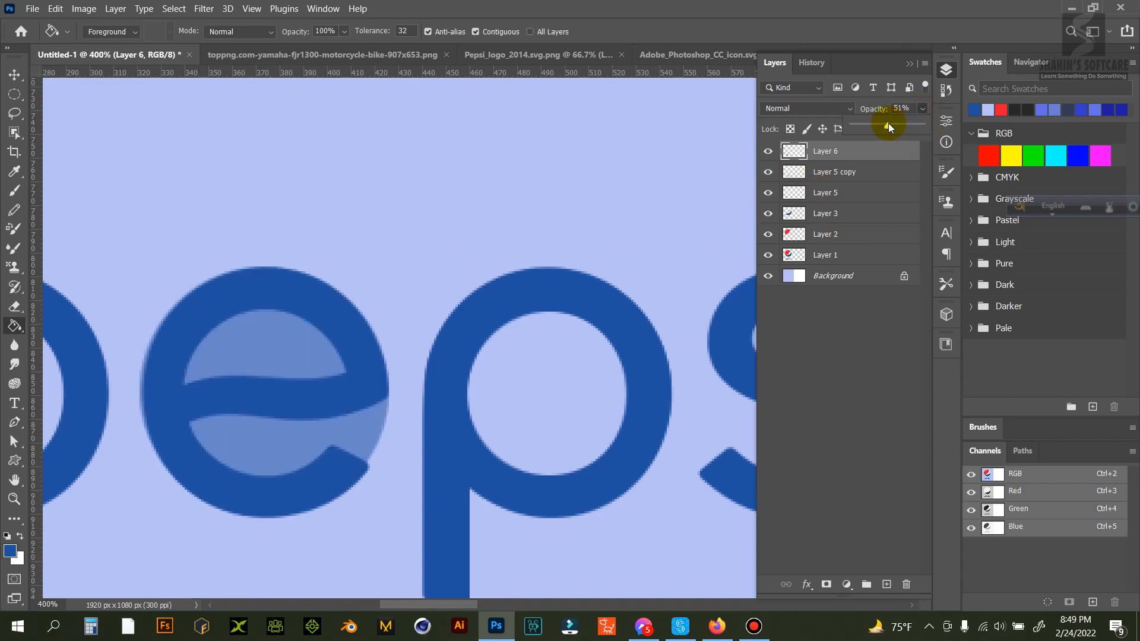
click(15, 94)
drag(189, 321, 357, 485)
drag(306, 452, 297, 437)
key(Left)
key(Down)
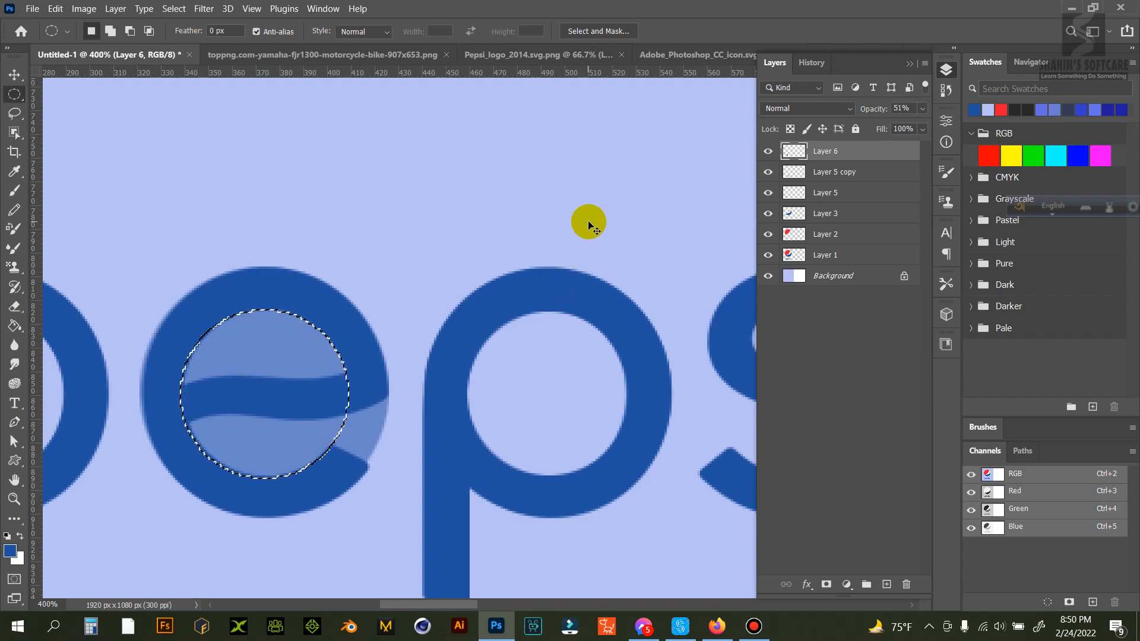
key(Delete)
key(ctrl+d)
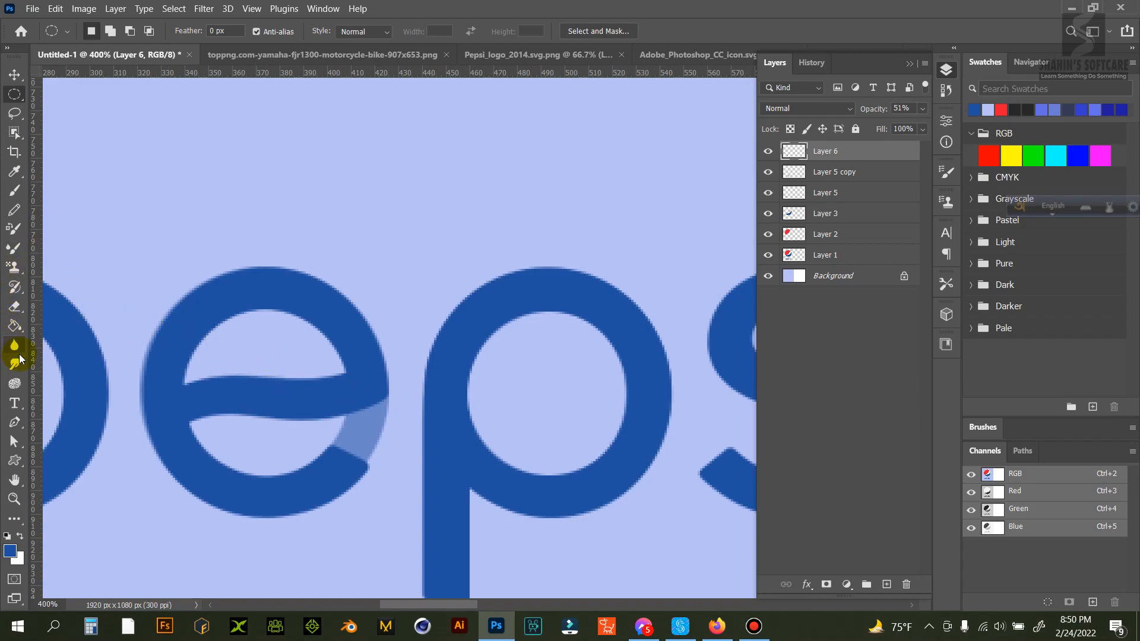
Step: Trace the opening of the "e" below its crossbar with the Pen tool and delete that area from the ring on Layer 6
click(15, 421)
click(396, 390)
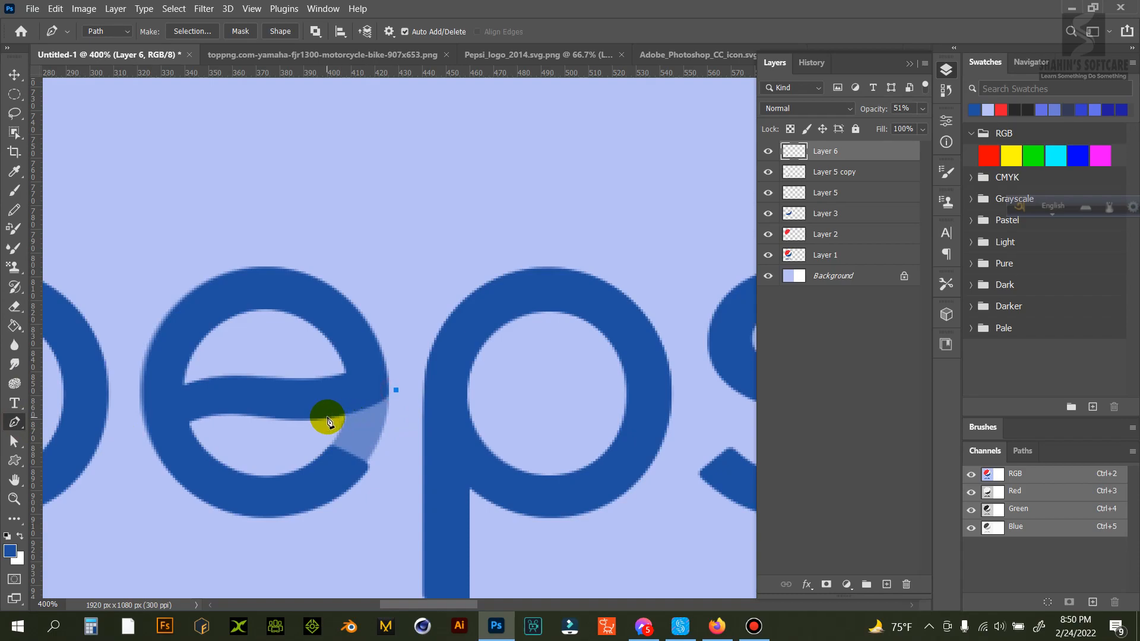
drag(320, 421, 284, 422)
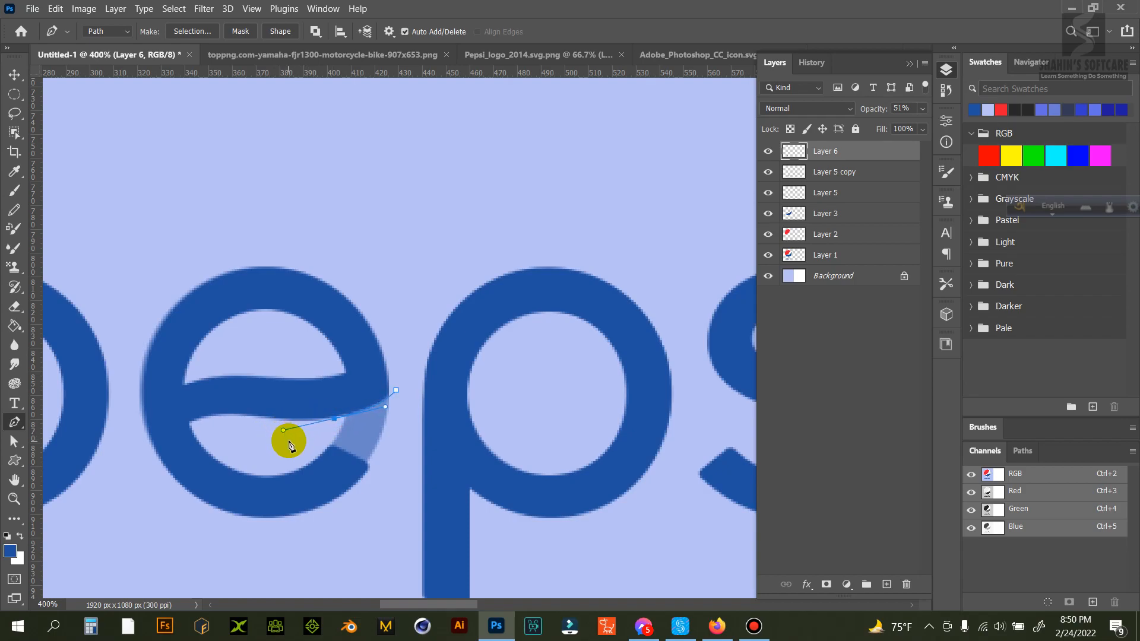
click(289, 439)
click(327, 445)
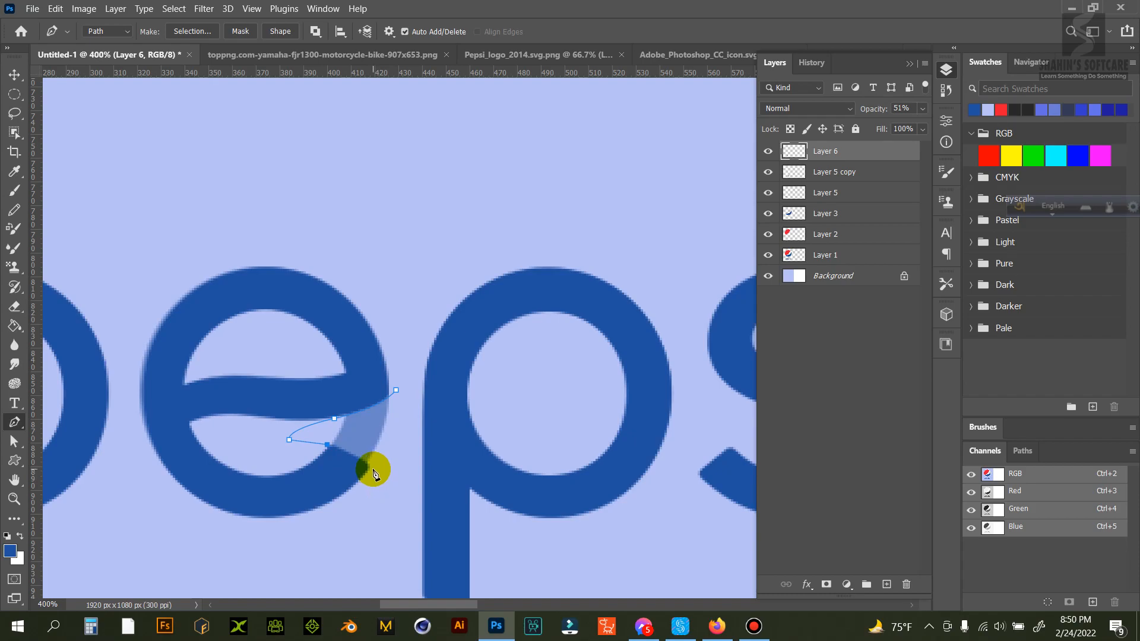
click(394, 440)
click(396, 391)
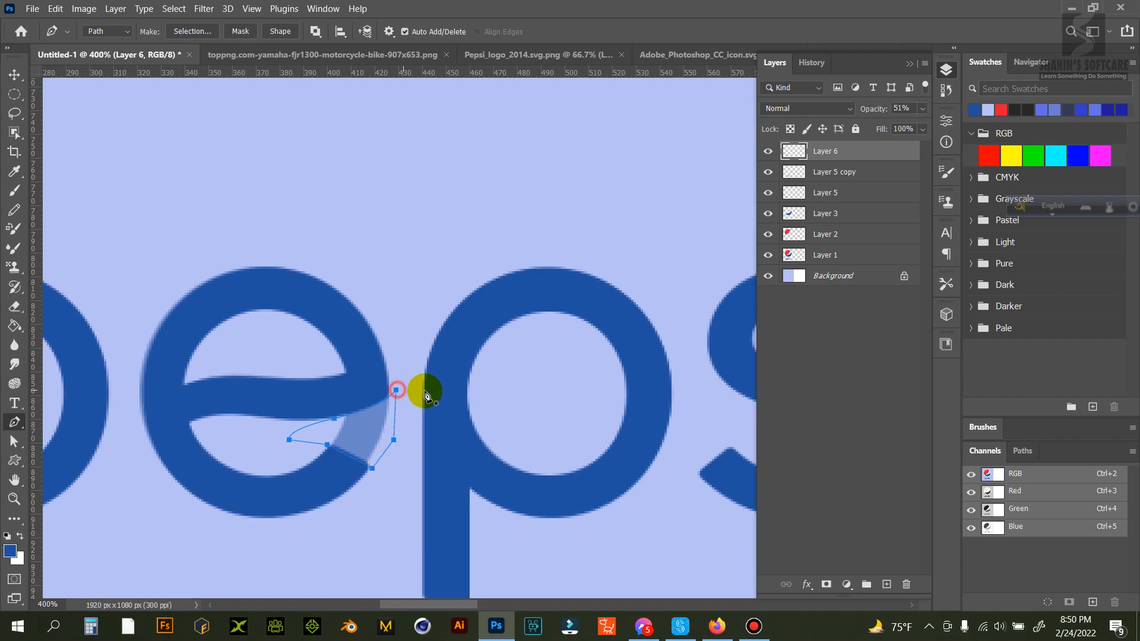
key(ctrl+Return)
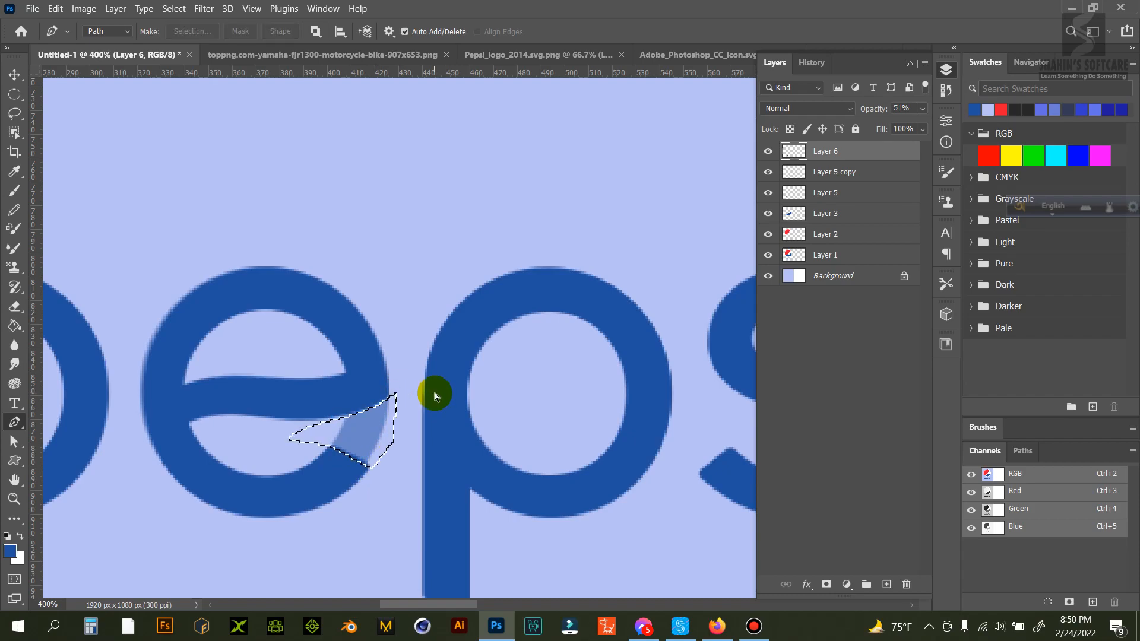
key(Delete)
key(ctrl+d)
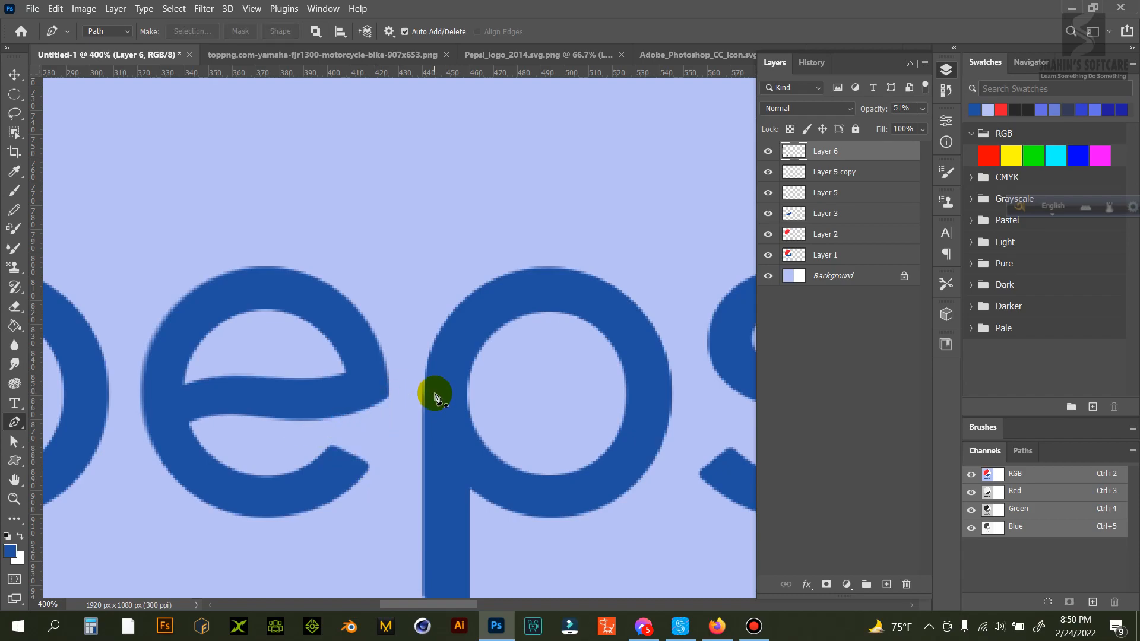
Step: Trace the wavy crossbar of the "e" as a Pen tool selection and paint it blue on Layer 6 with the Brush
click(389, 394)
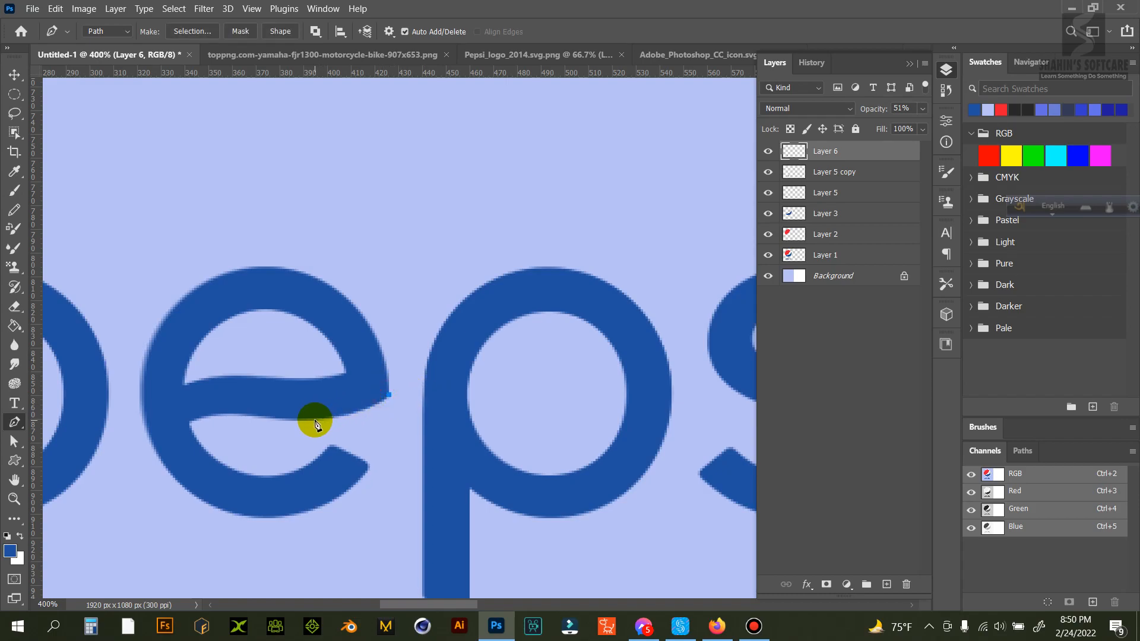
drag(312, 420, 280, 417)
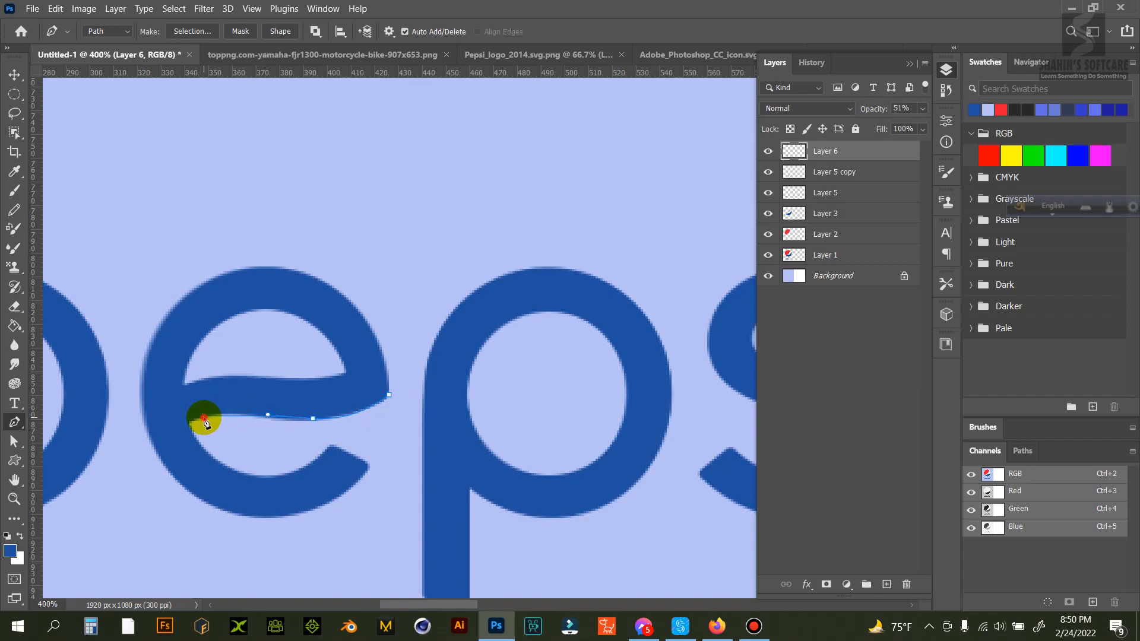
drag(205, 421, 185, 427)
click(177, 425)
click(174, 391)
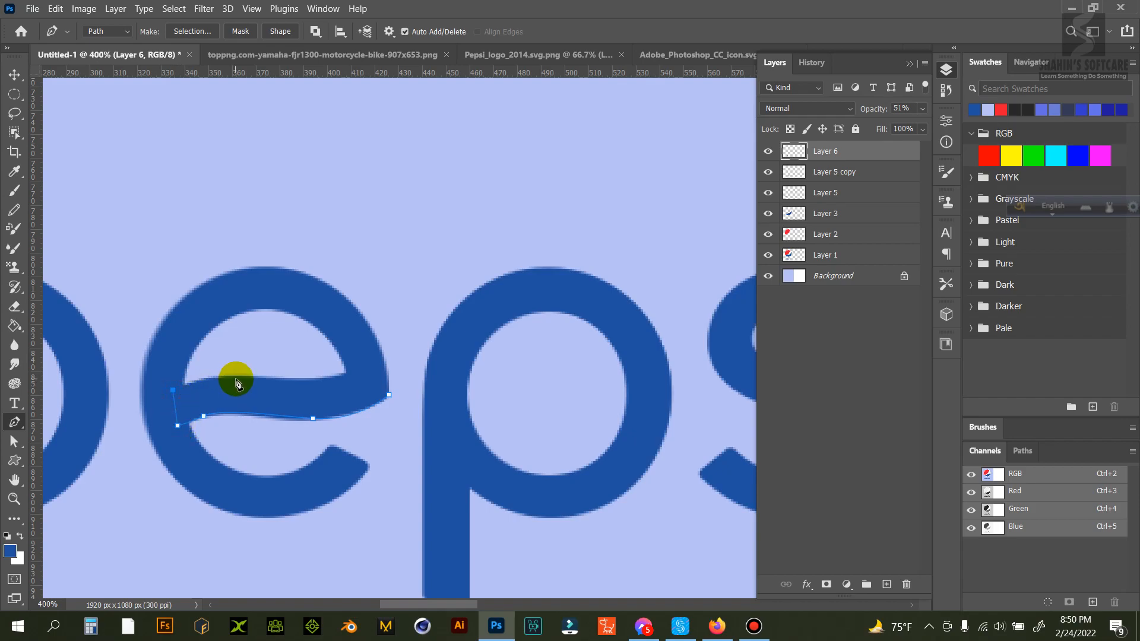
drag(247, 376, 365, 362)
click(354, 371)
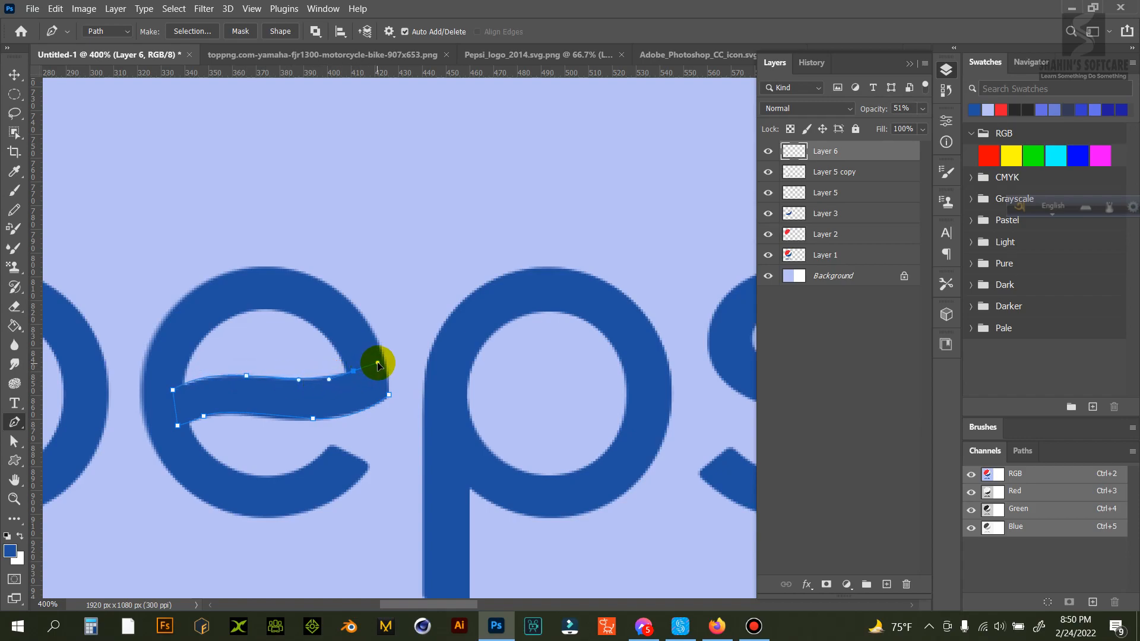
click(382, 374)
click(389, 394)
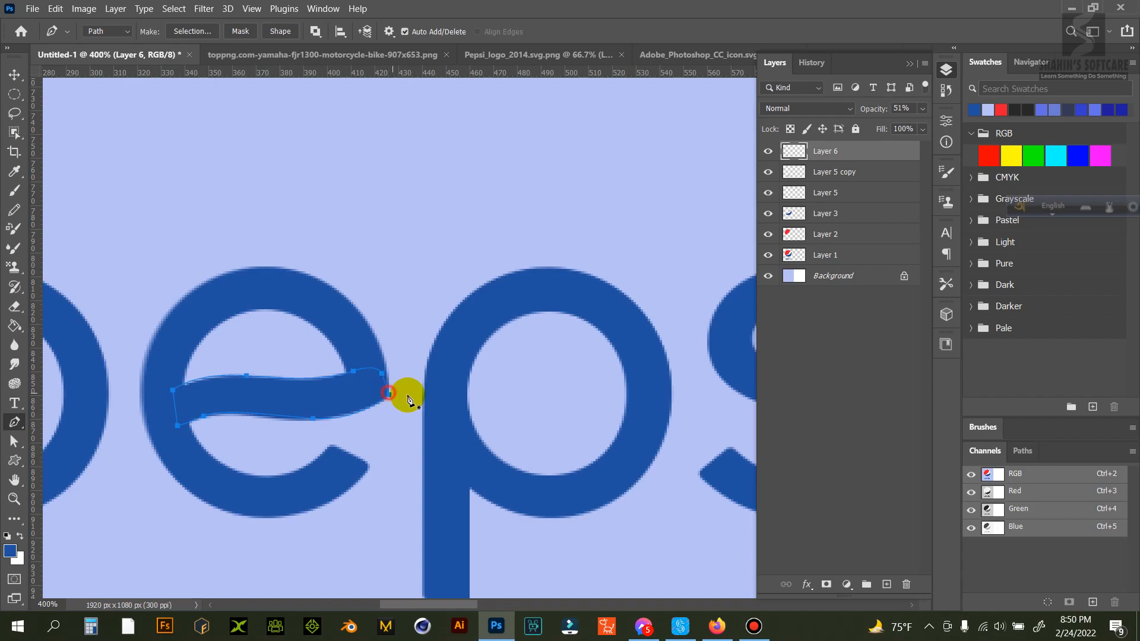
key(ctrl+Return)
click(14, 190)
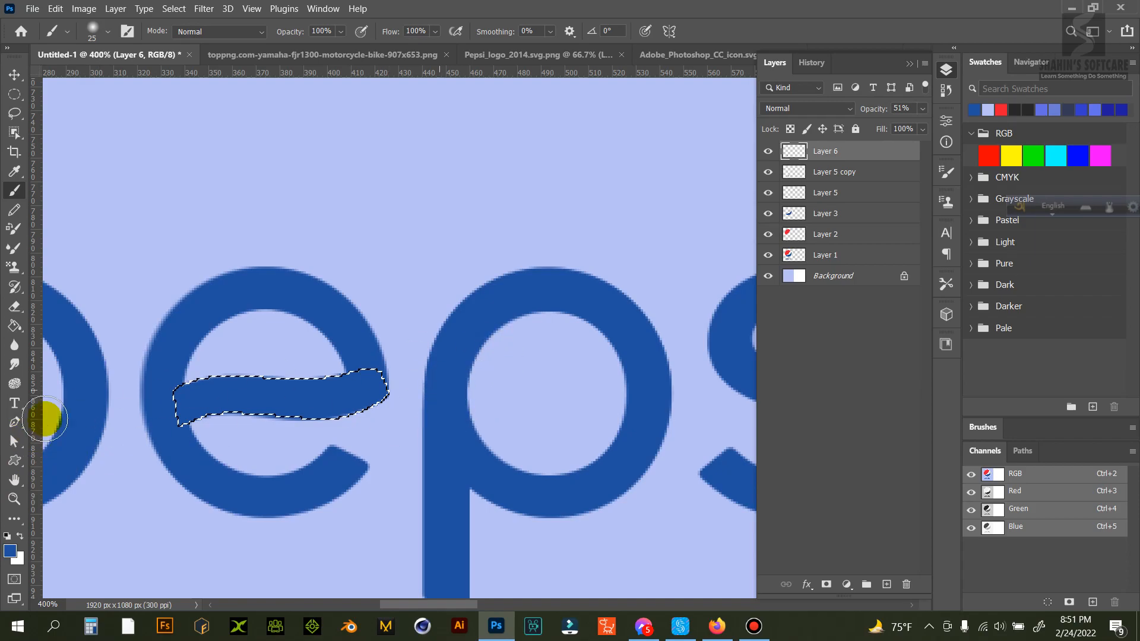
key(ctrl+d)
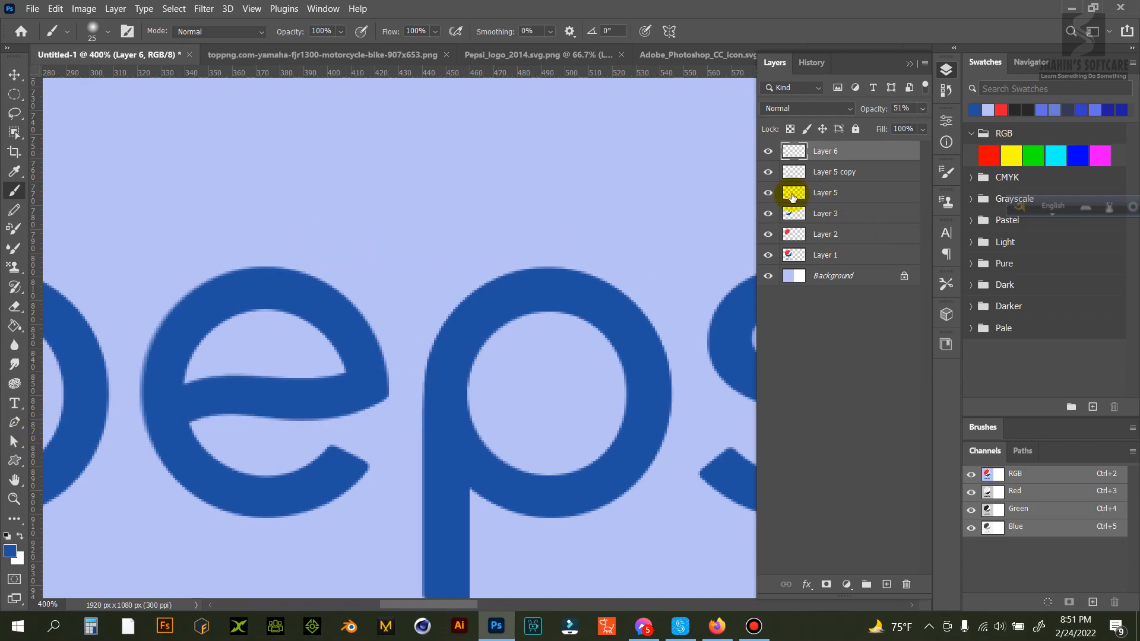
Step: Set Layer 6's opacity to 100% and compare the built "pep" letters with the original lettering by toggling Layer 1's visibility
click(768, 255)
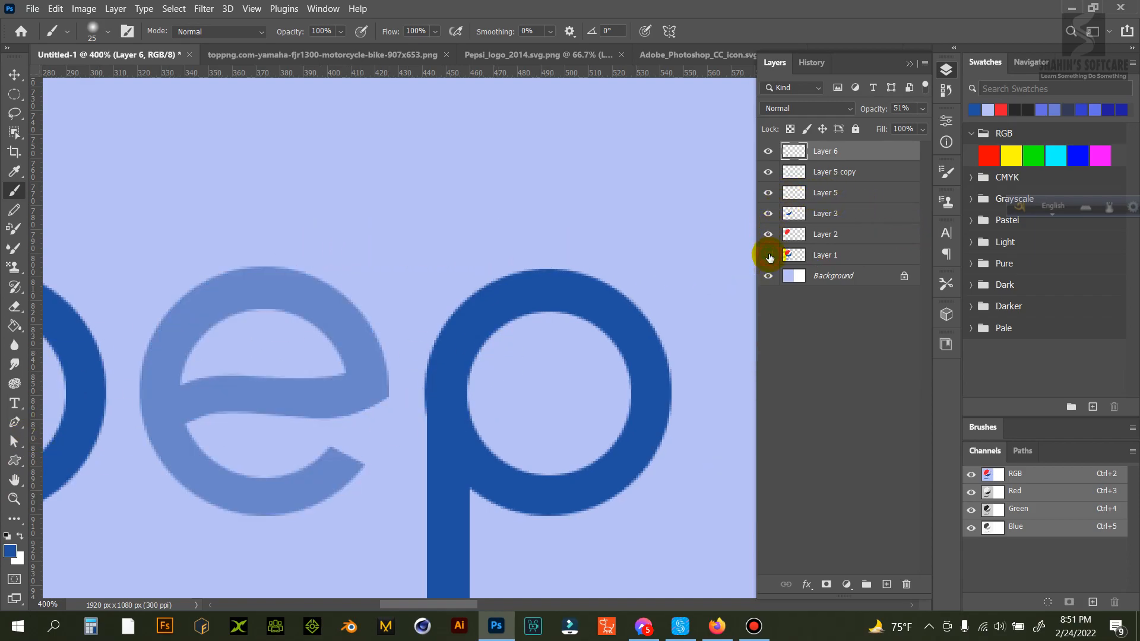
click(768, 255)
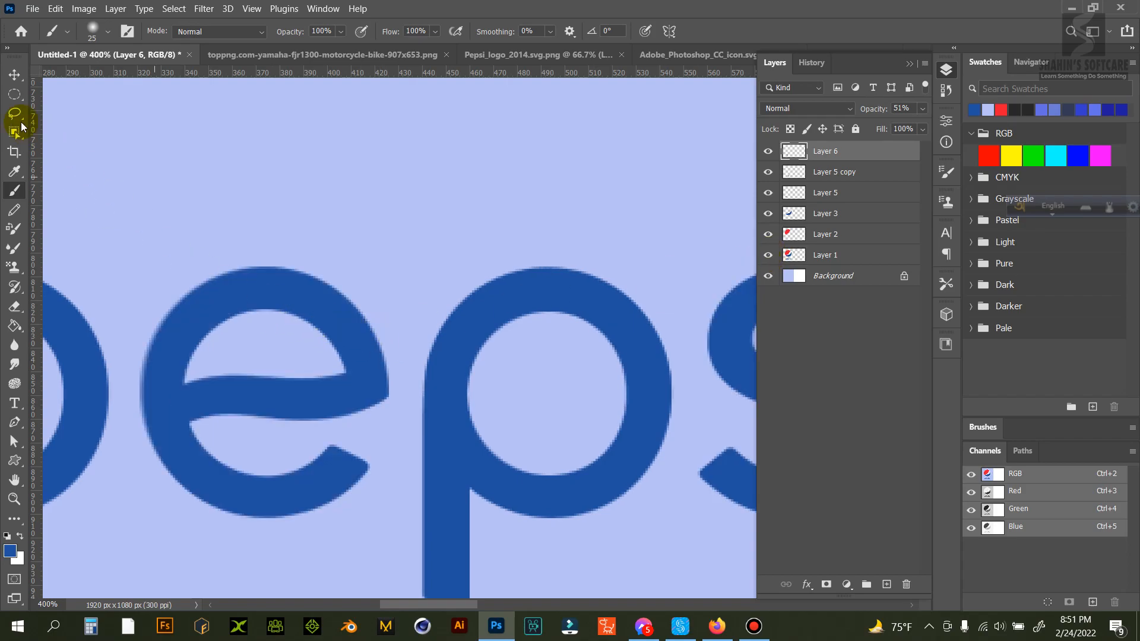
click(14, 74)
click(920, 108)
drag(885, 123, 955, 133)
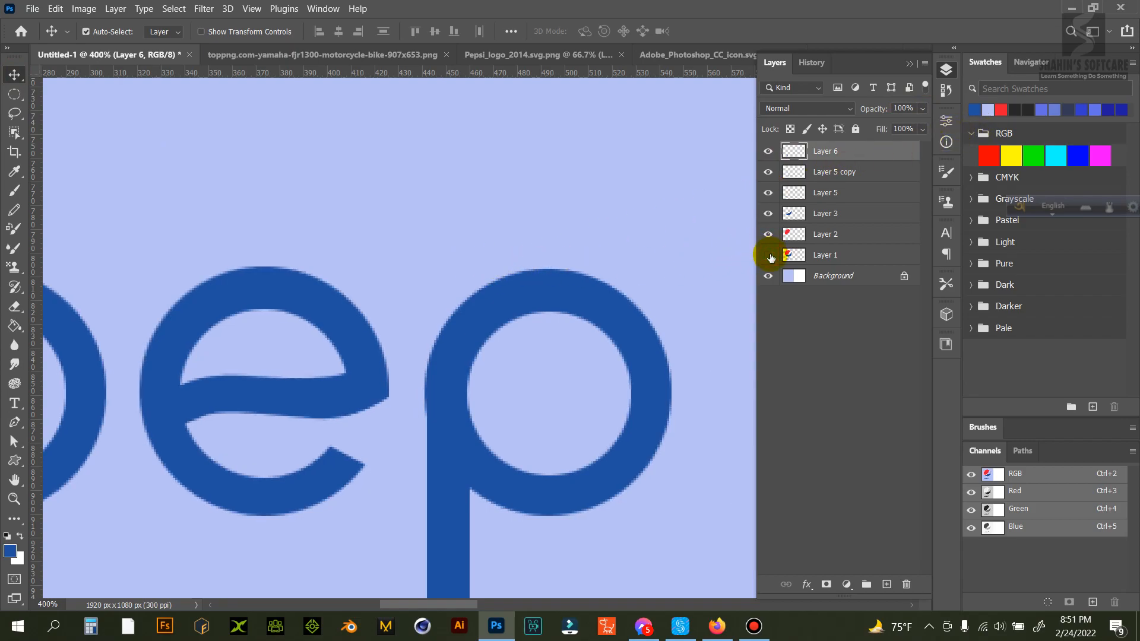
key(ctrl+minus)
key(ctrl+minus)
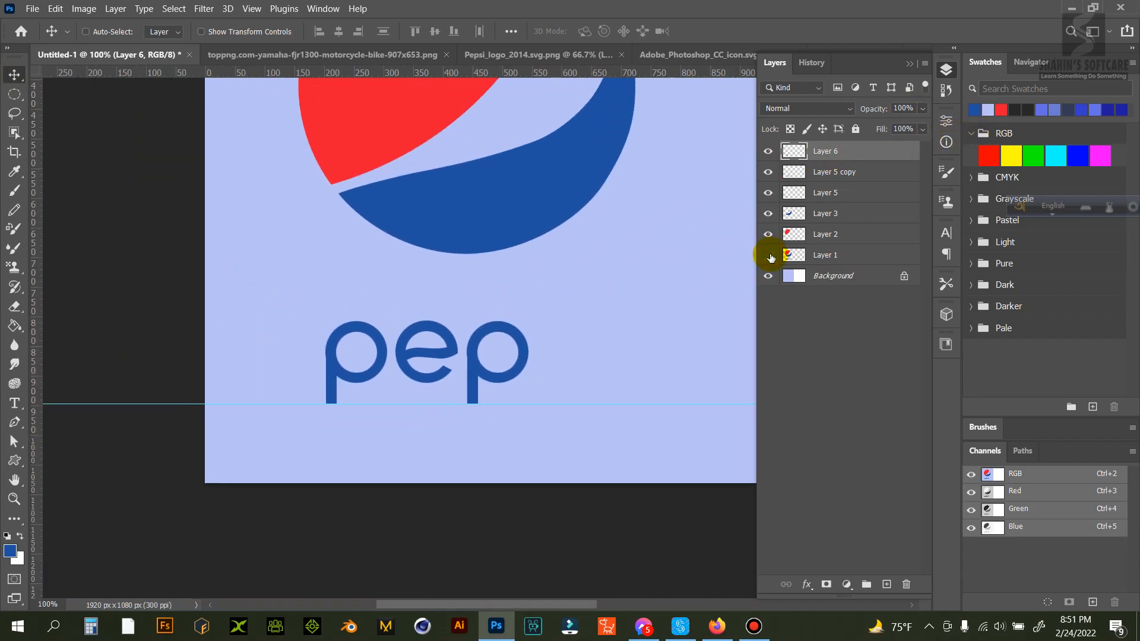
key(ctrl+plus)
key(ctrl+plus)
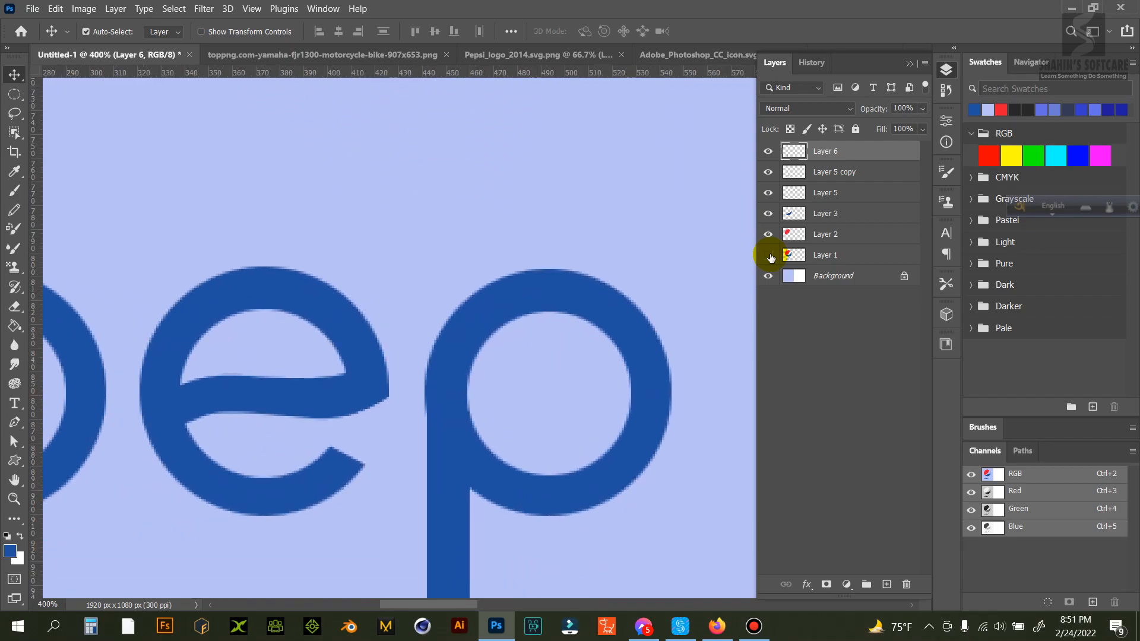
drag(641, 270, 215, 274)
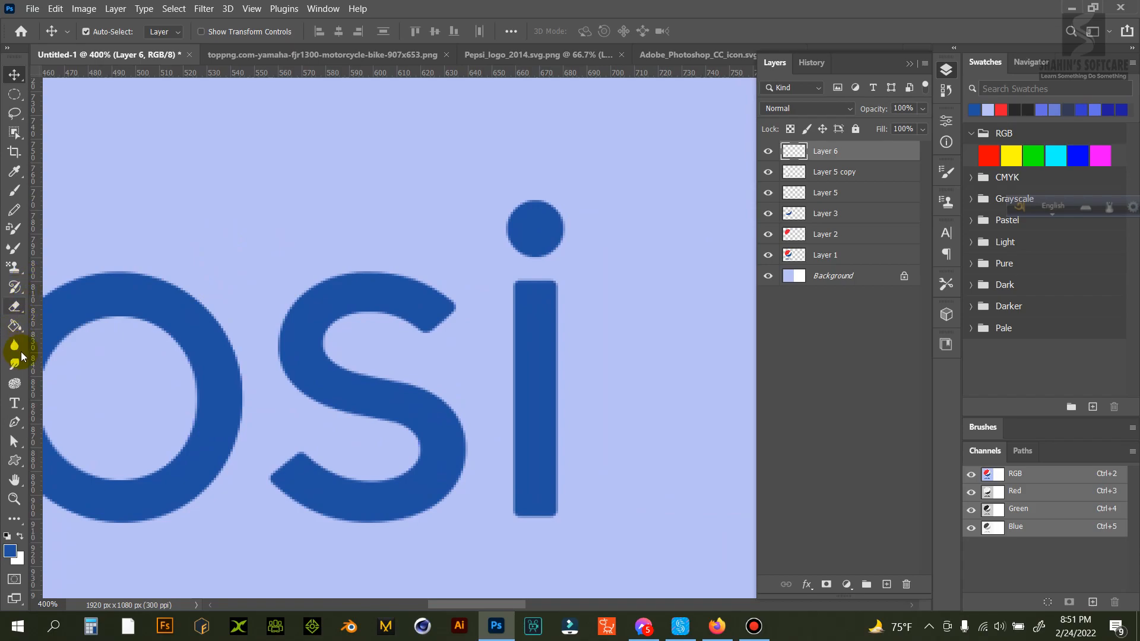
Step: Start a Pen tool path at the upper end of the "s", tracing its end cap and inner upper curve to mid-letter
click(14, 422)
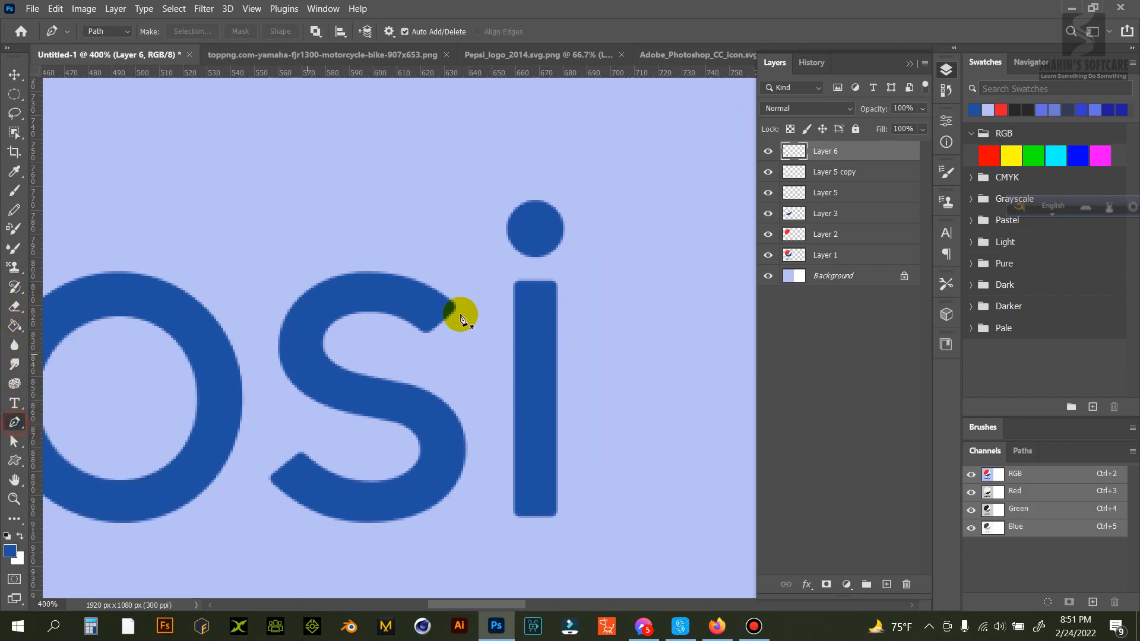
scroll(461, 313, up, 1)
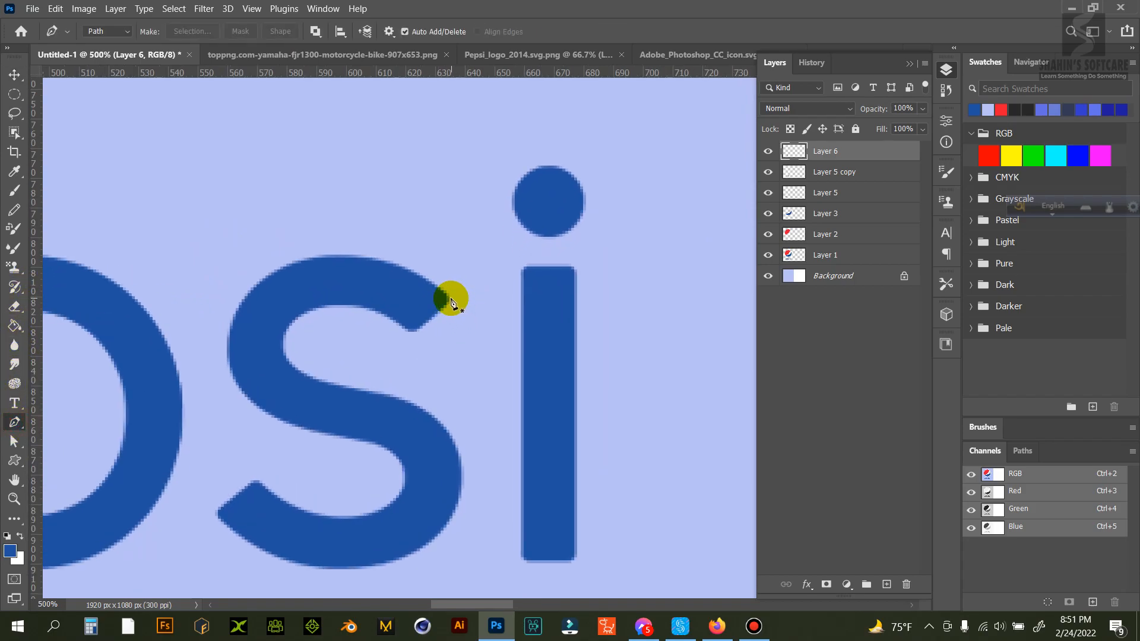
click(450, 299)
click(411, 333)
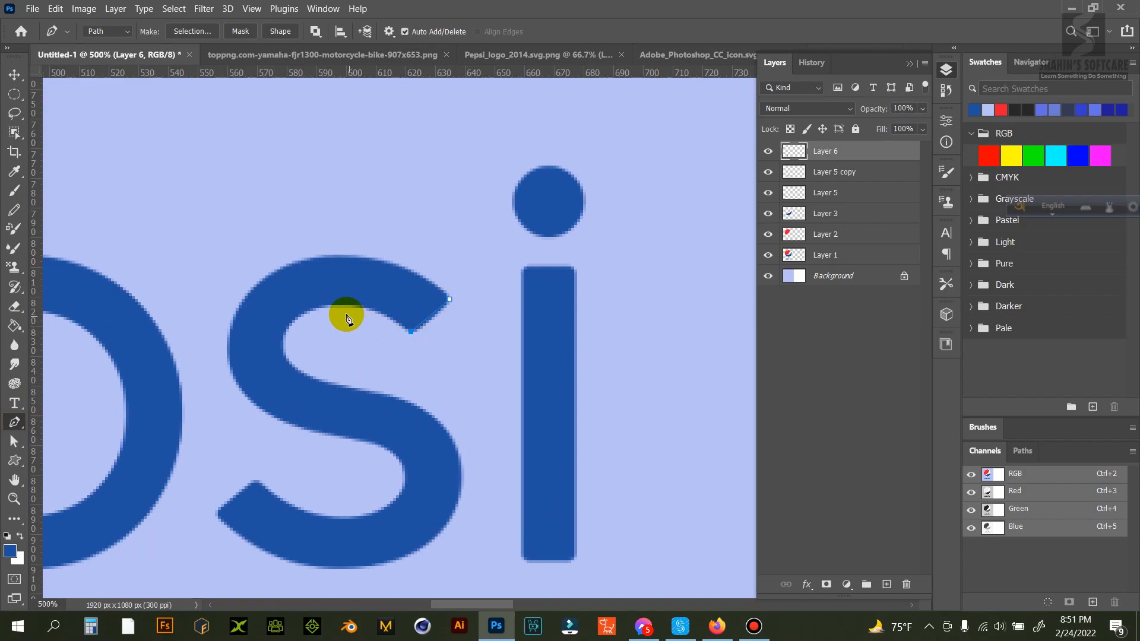
drag(340, 305, 299, 306)
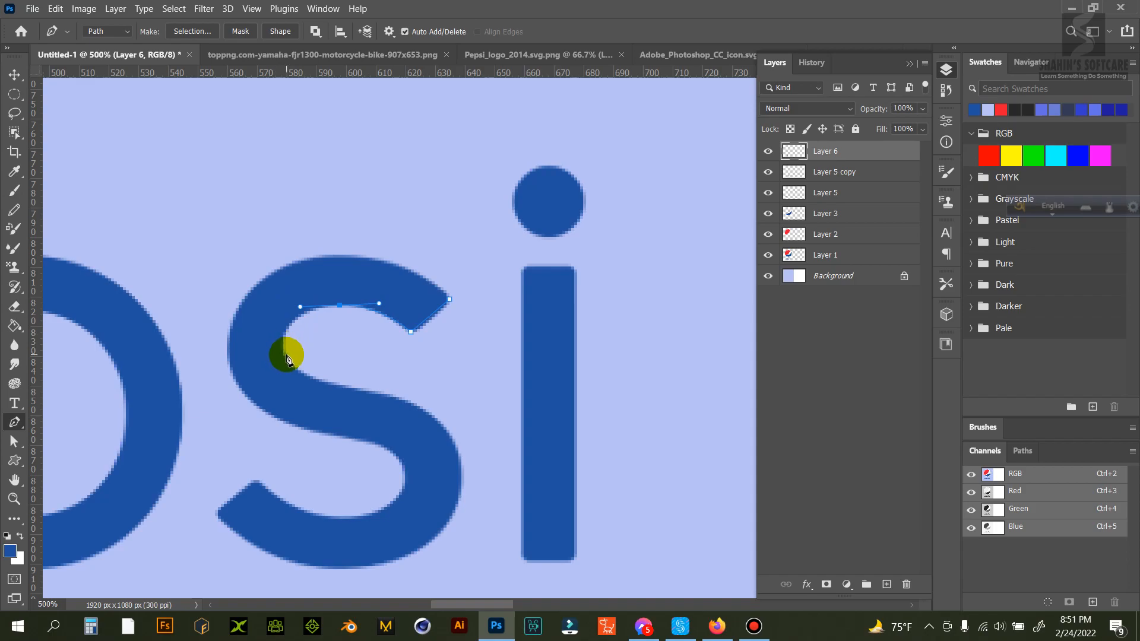
drag(286, 358, 299, 383)
drag(368, 392, 403, 396)
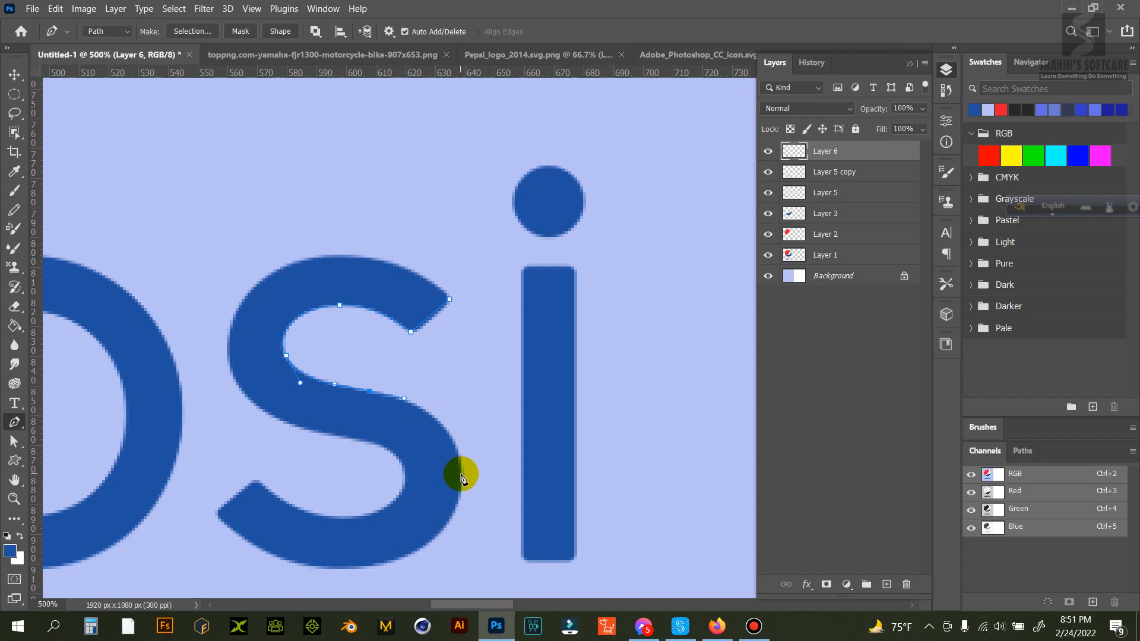
Step: Continue the Pen path around the outer lower curve of the "s" to the outer corner of its lower end
drag(464, 474, 466, 536)
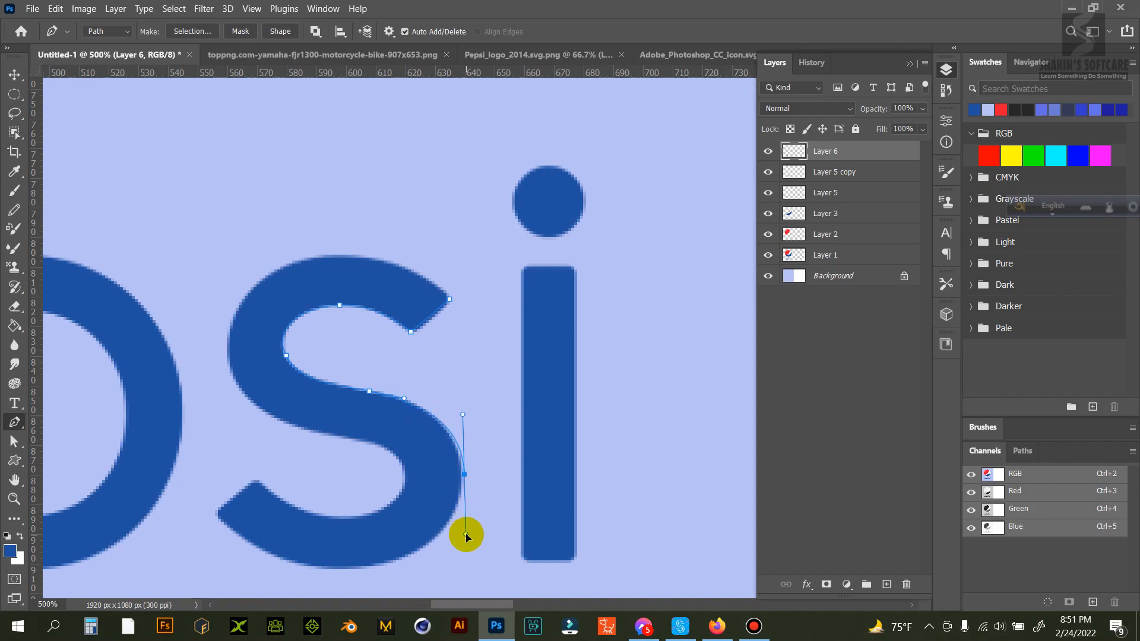
key(ctrl+z)
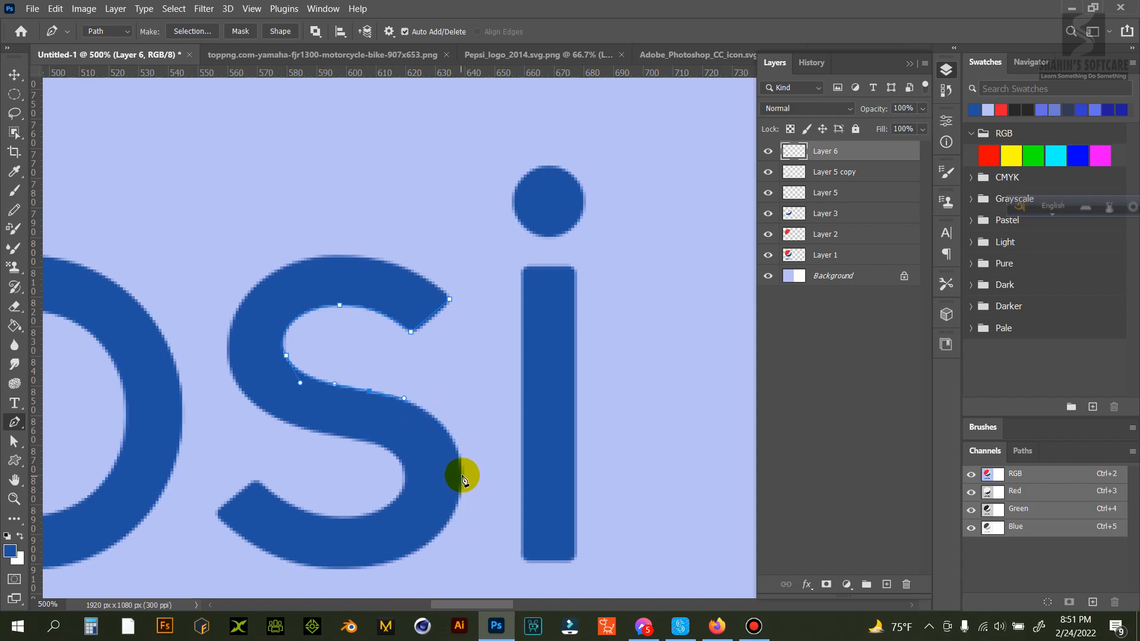
drag(464, 474, 469, 534)
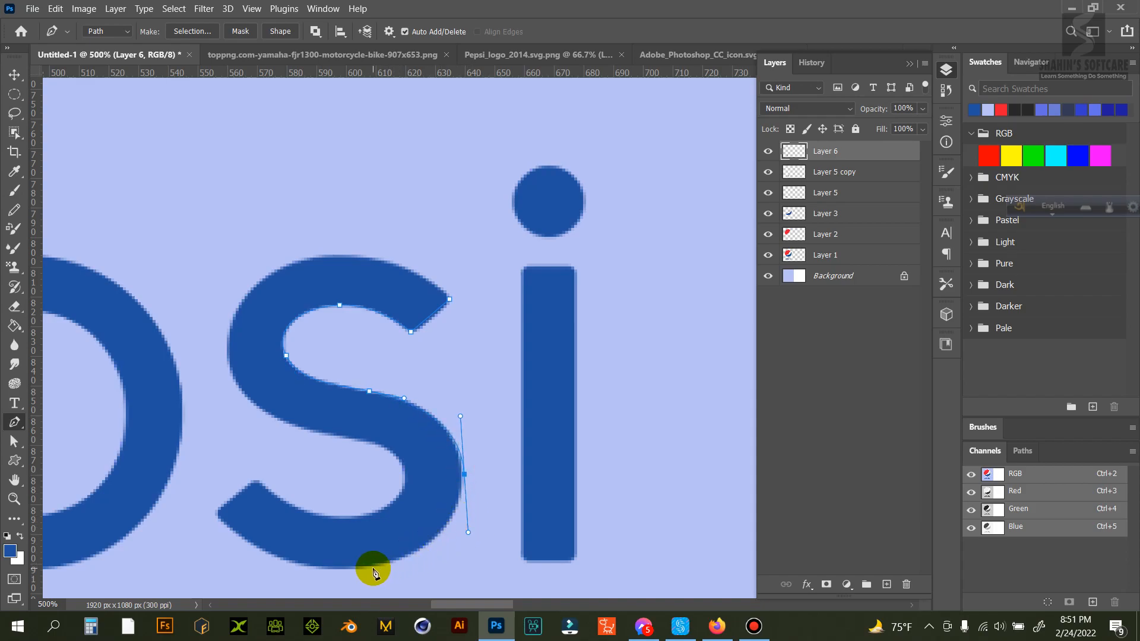
drag(369, 567, 334, 574)
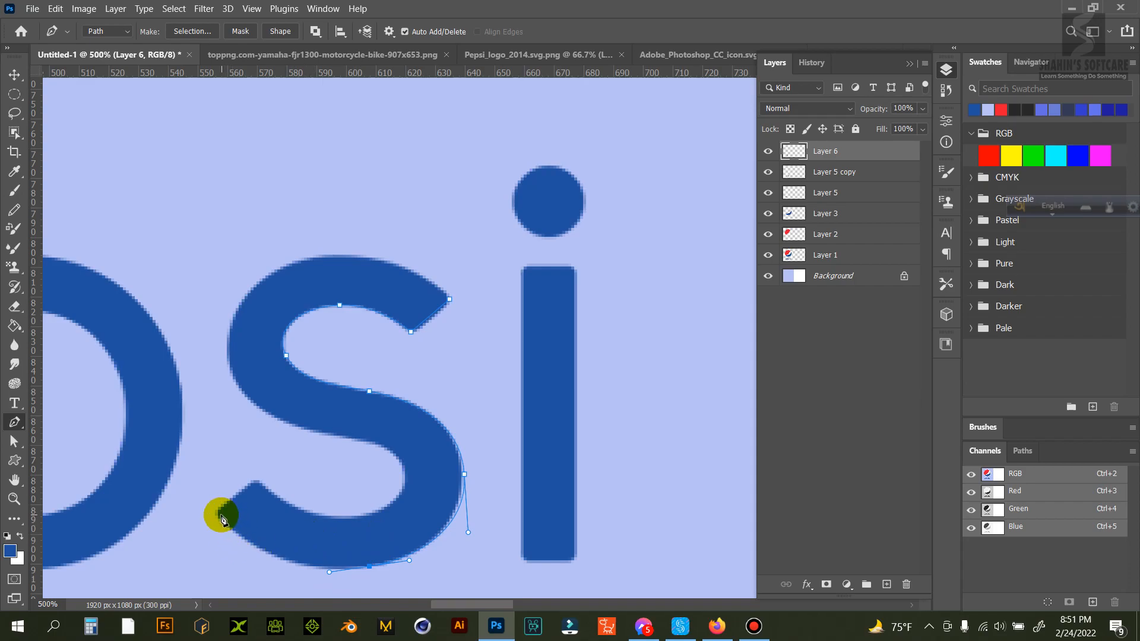
drag(215, 512, 170, 464)
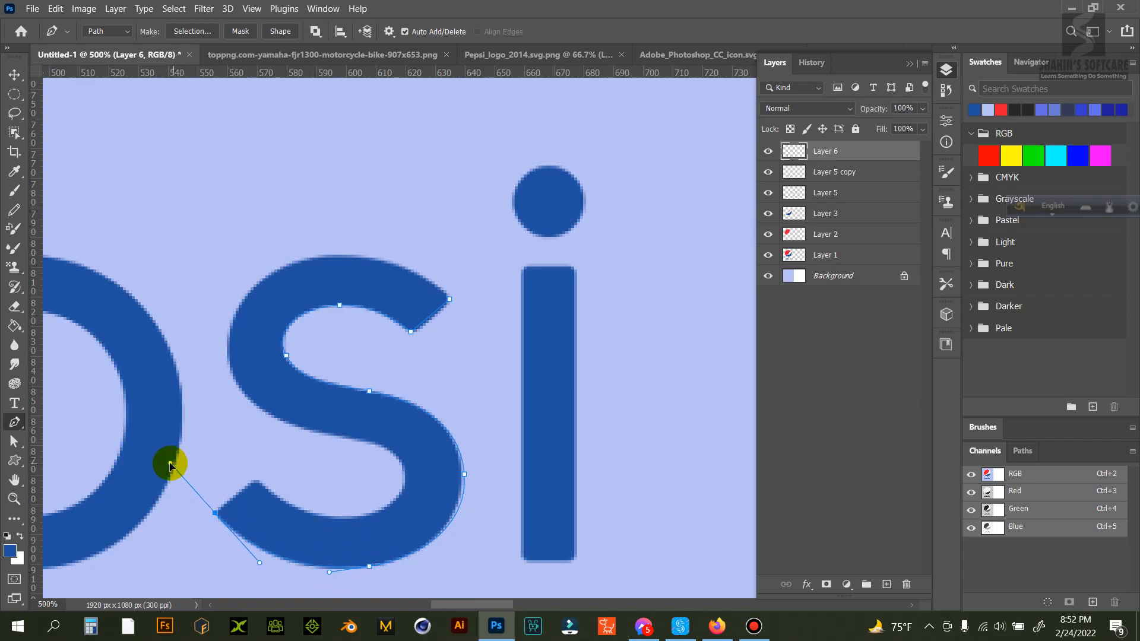
click(215, 514)
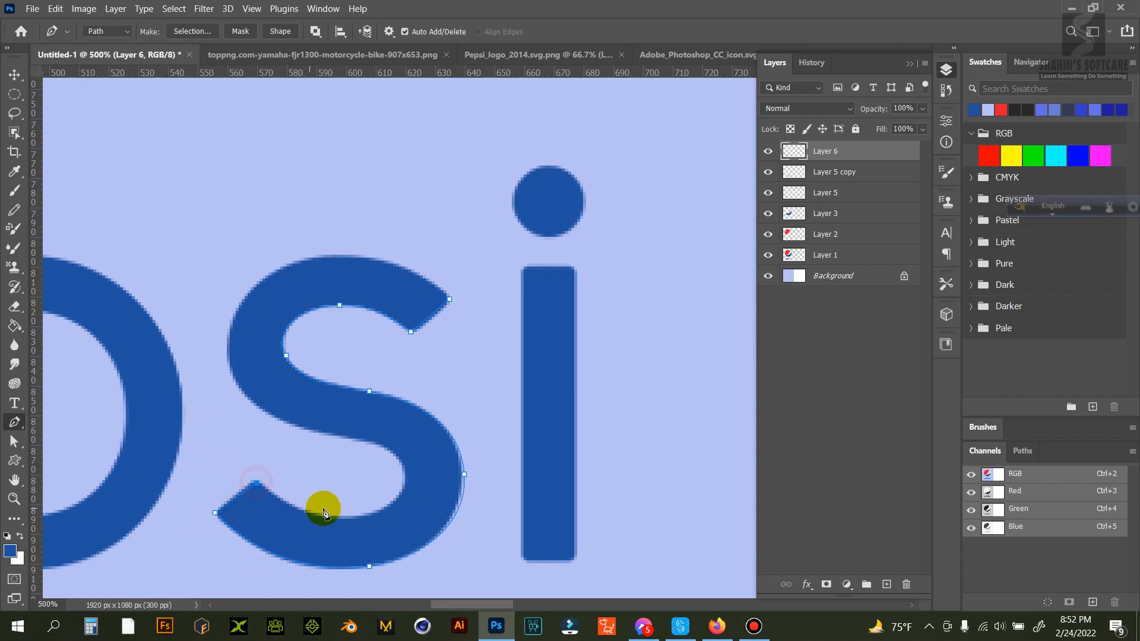
Step: Trace the lower end cap, inner lower curve and outer upper curve of the "s", closing the path at its starting point
click(256, 481)
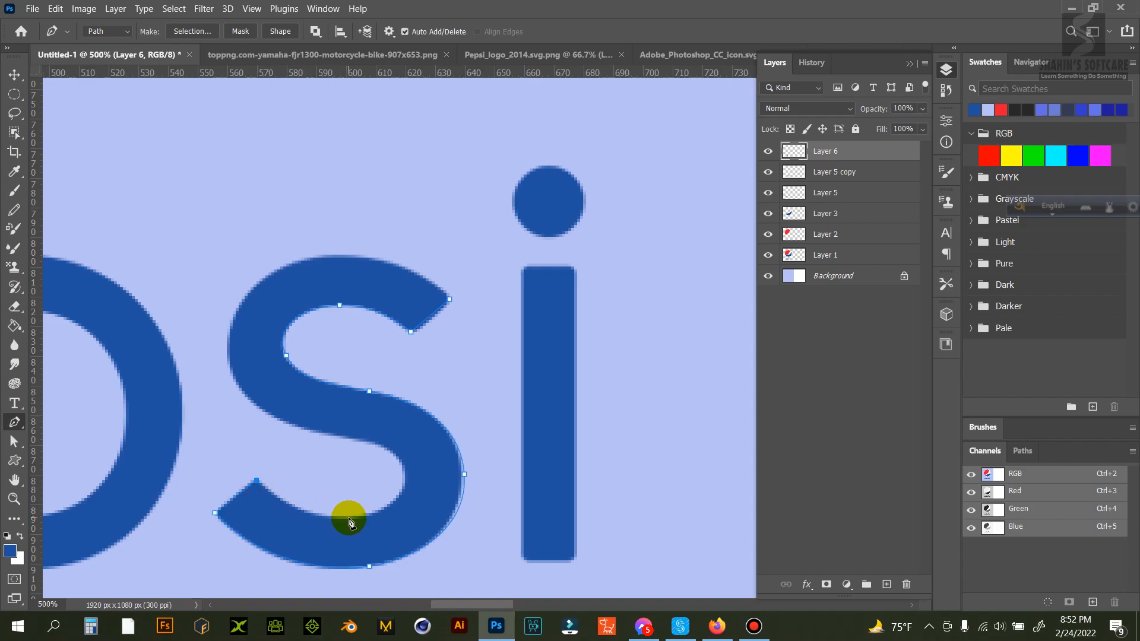
drag(348, 515, 414, 510)
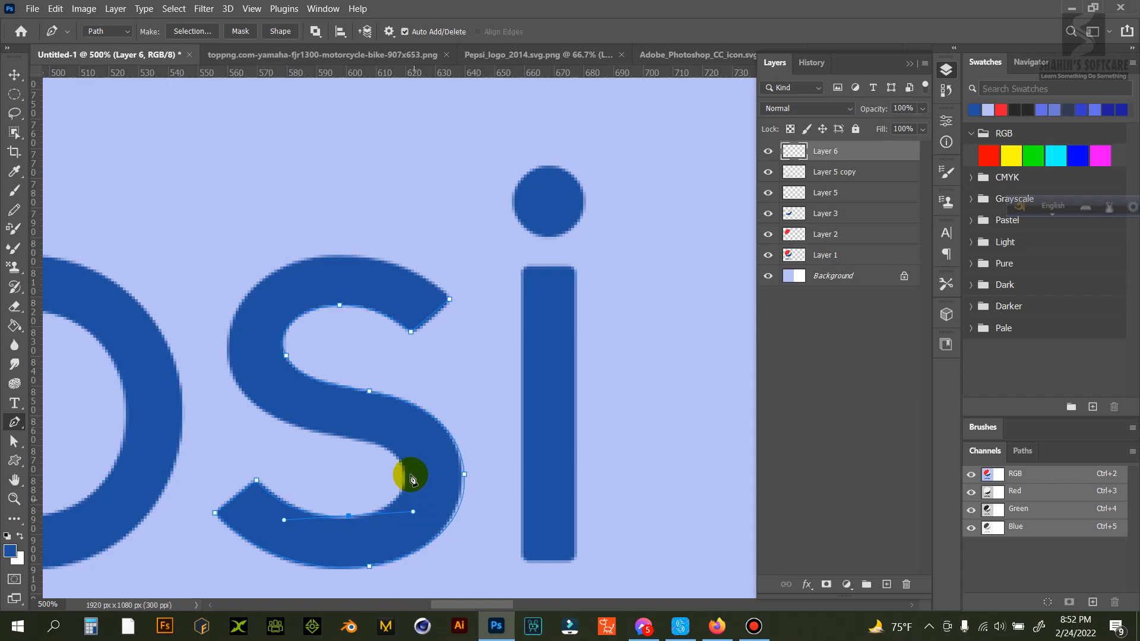
drag(396, 459, 284, 425)
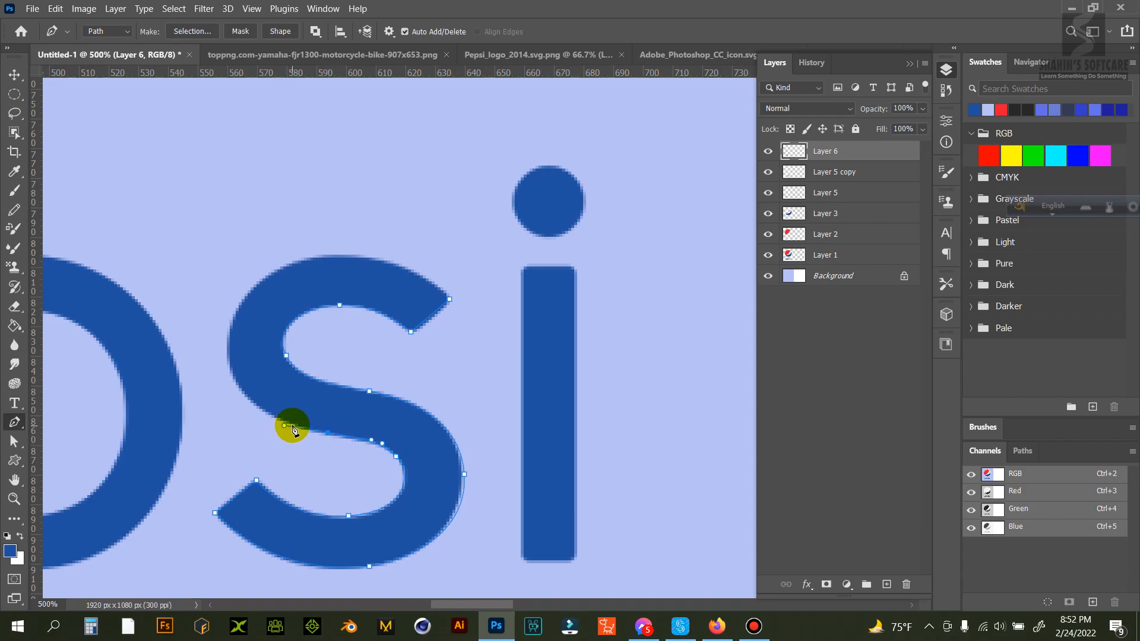
drag(230, 371, 214, 331)
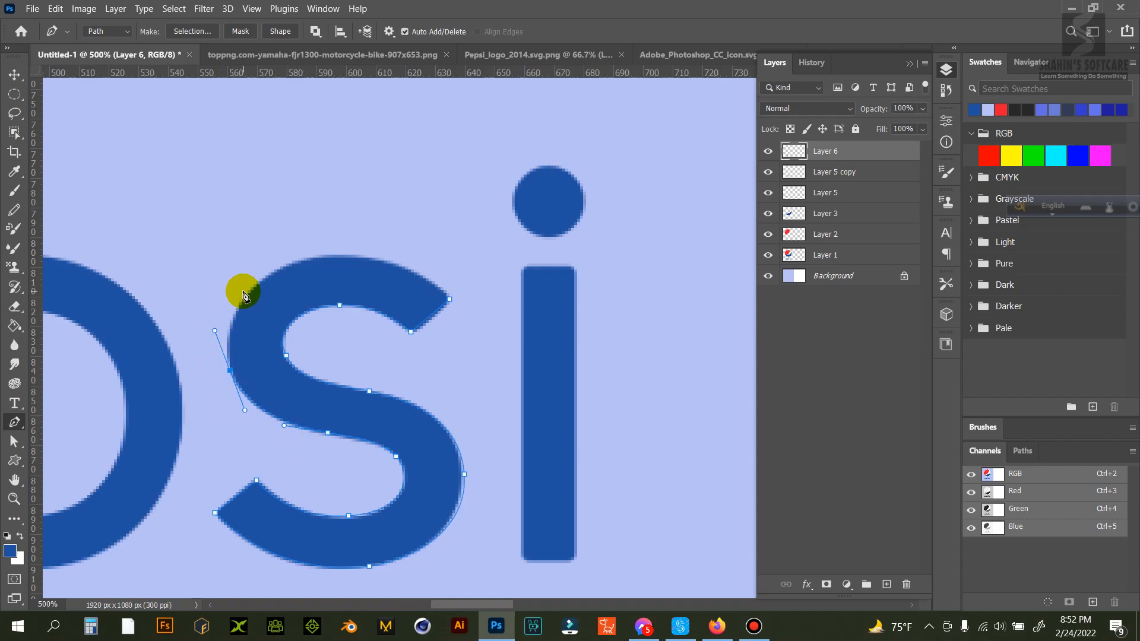
drag(263, 278, 389, 242)
key(ctrl+z)
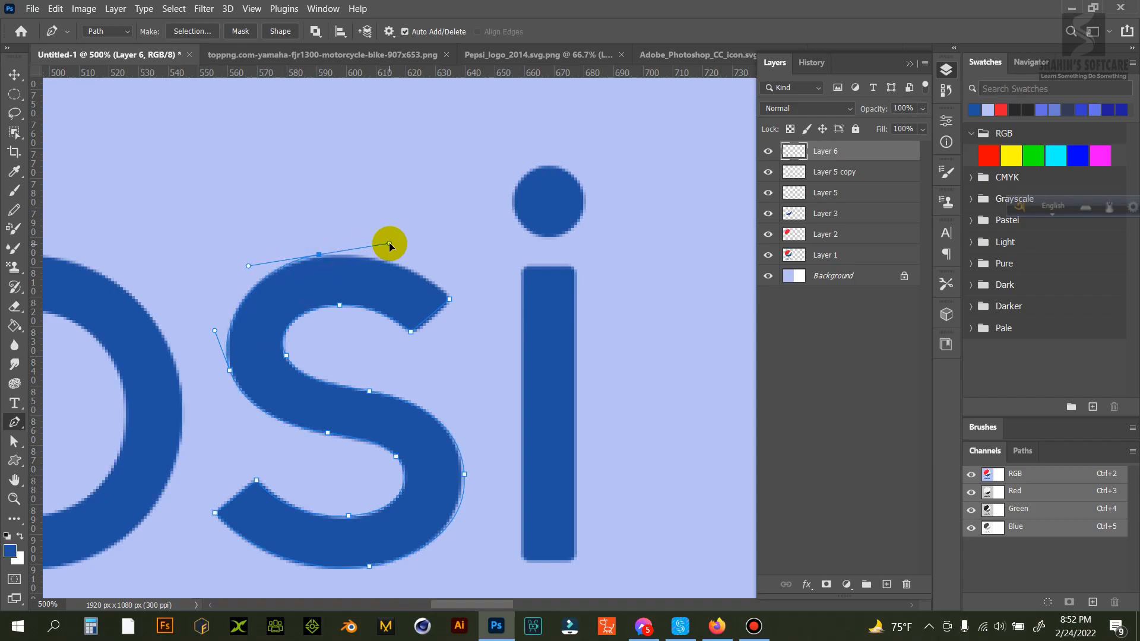
click(449, 299)
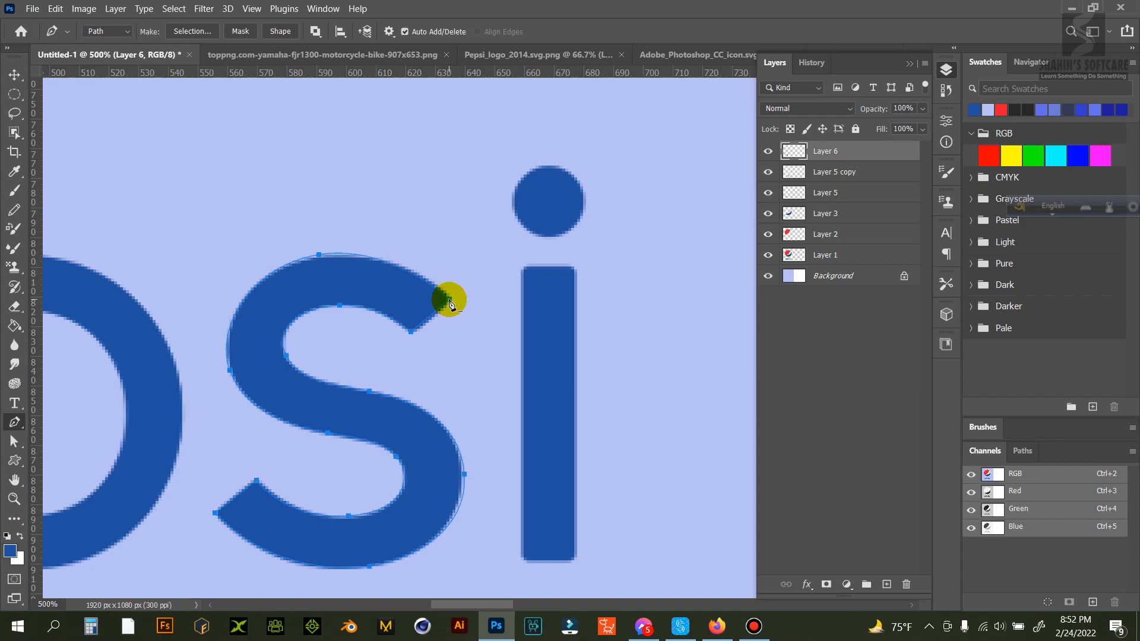
Step: Fill the "s" path as a blue selection on a new layer and compare it with the original by toggling Layer 1's visibility
key(ctrl+Return)
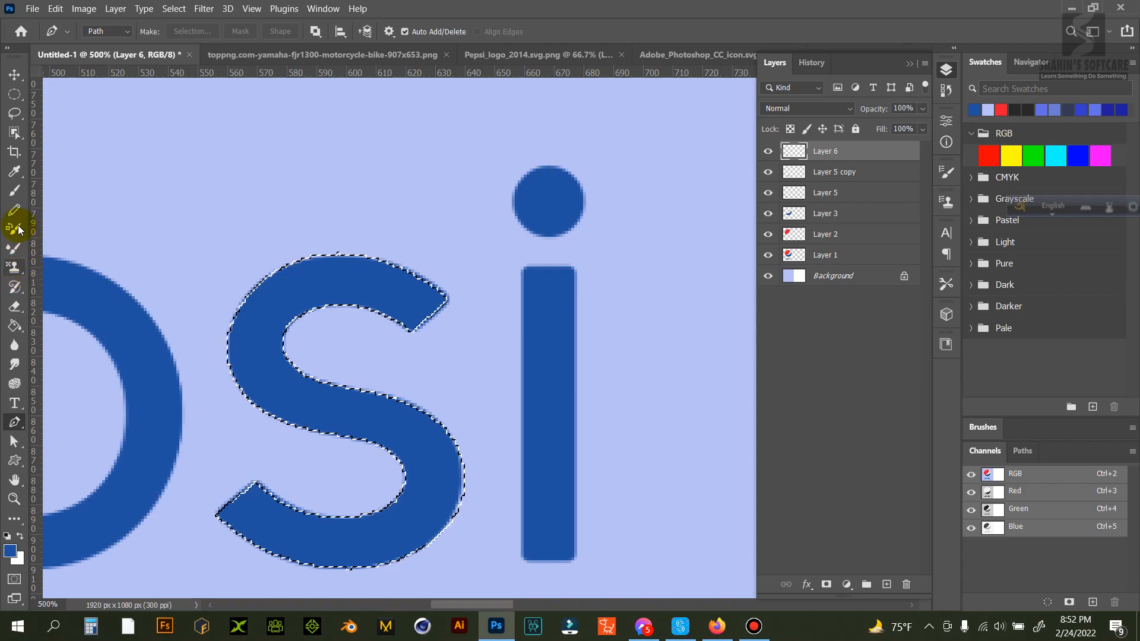
click(14, 326)
click(886, 584)
click(294, 398)
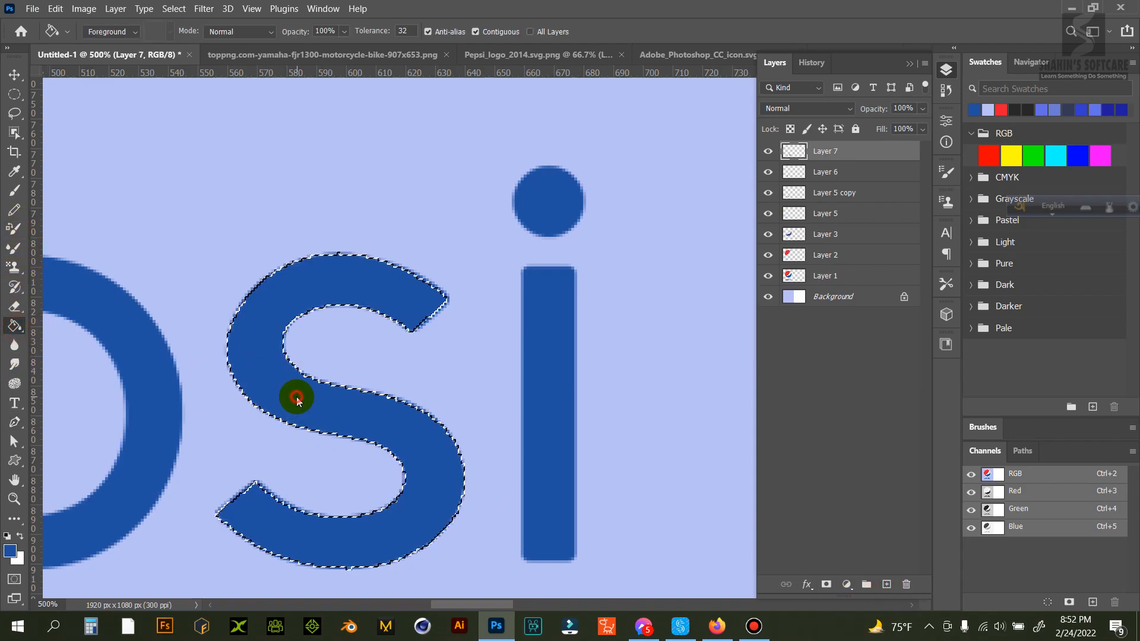
key(ctrl+d)
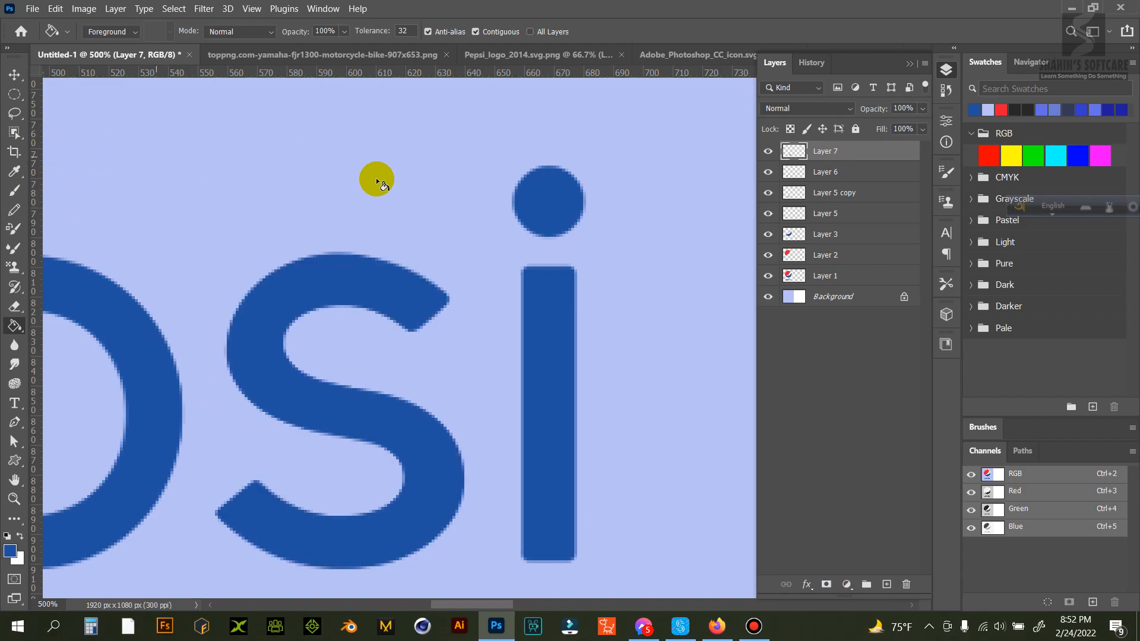
click(768, 276)
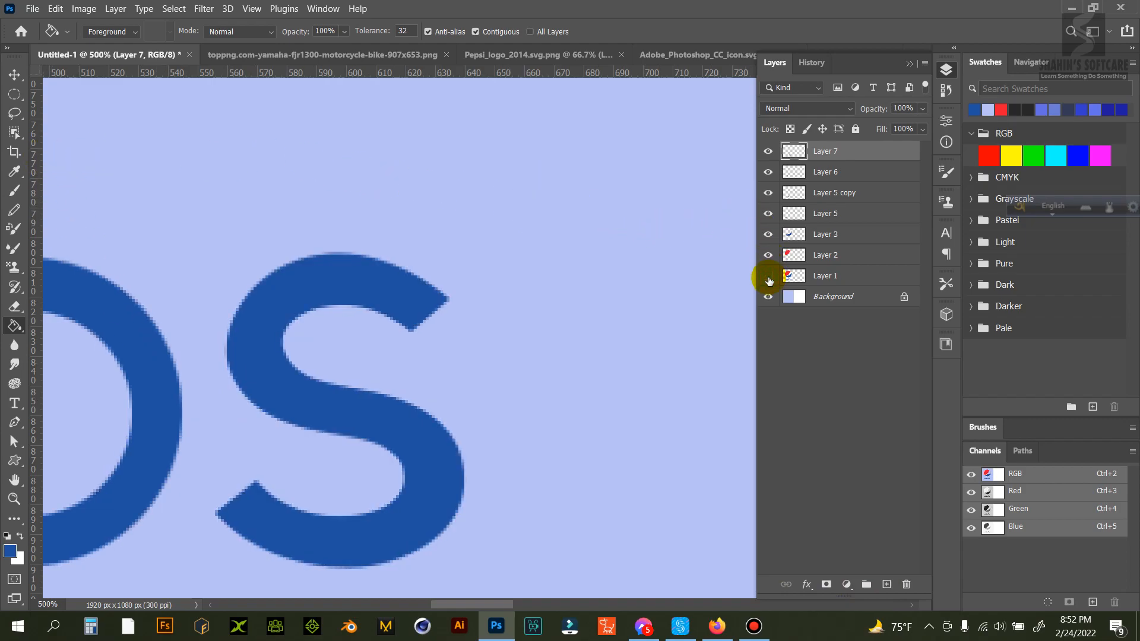
click(768, 277)
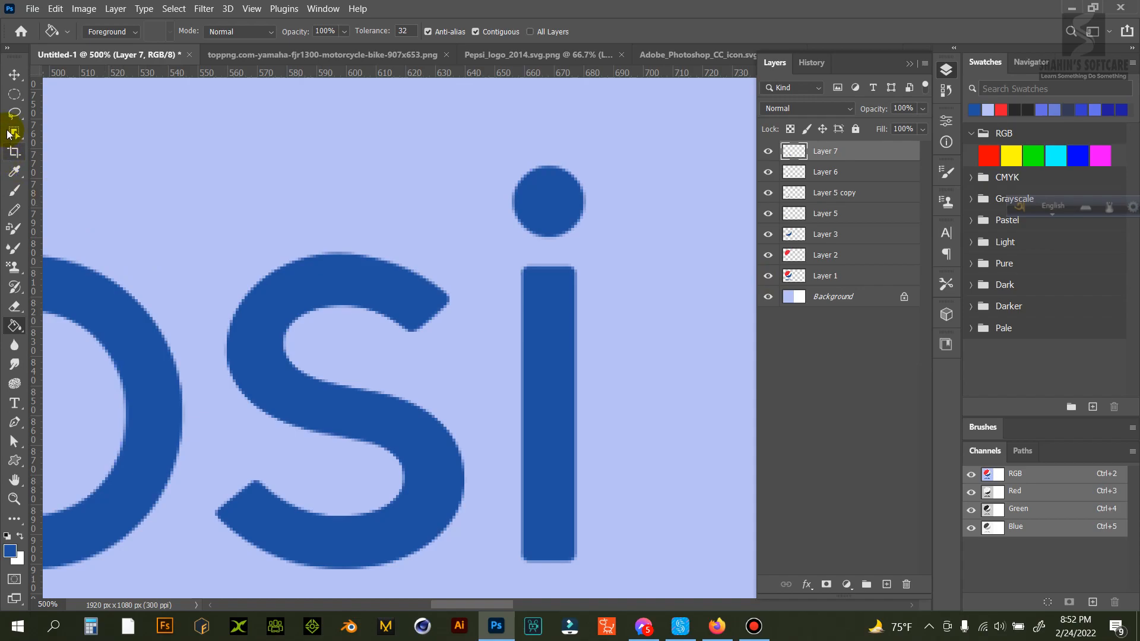
Step: Select the dot of the "i" with a circular marquee and fill it with blue on a new layer
click(15, 95)
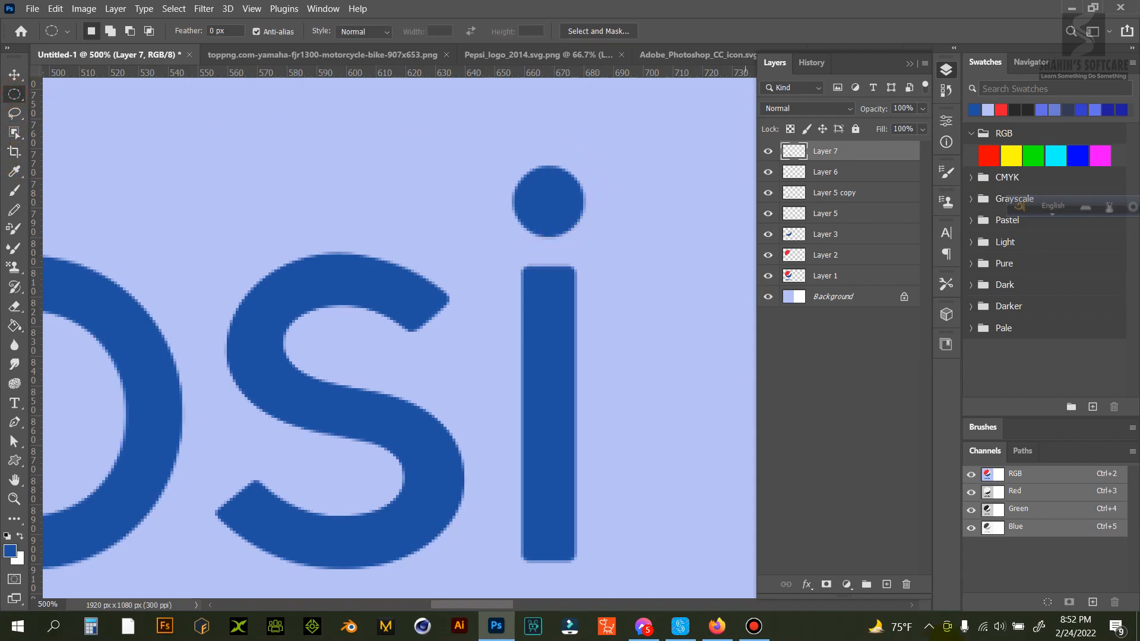
click(886, 584)
drag(541, 203, 603, 249)
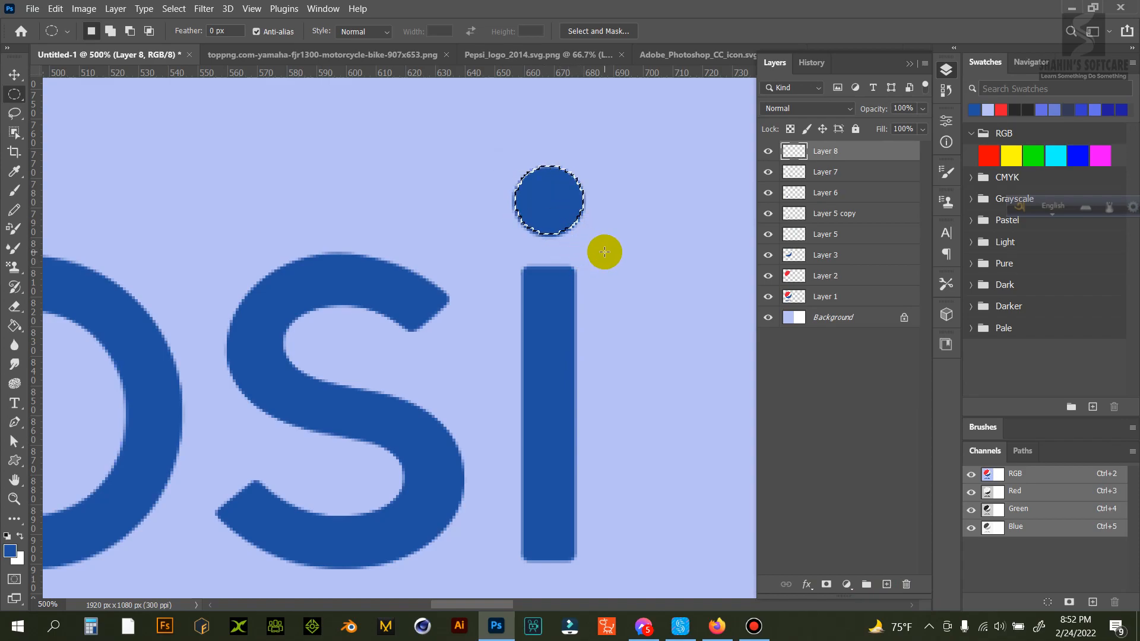
key(ctrl+d)
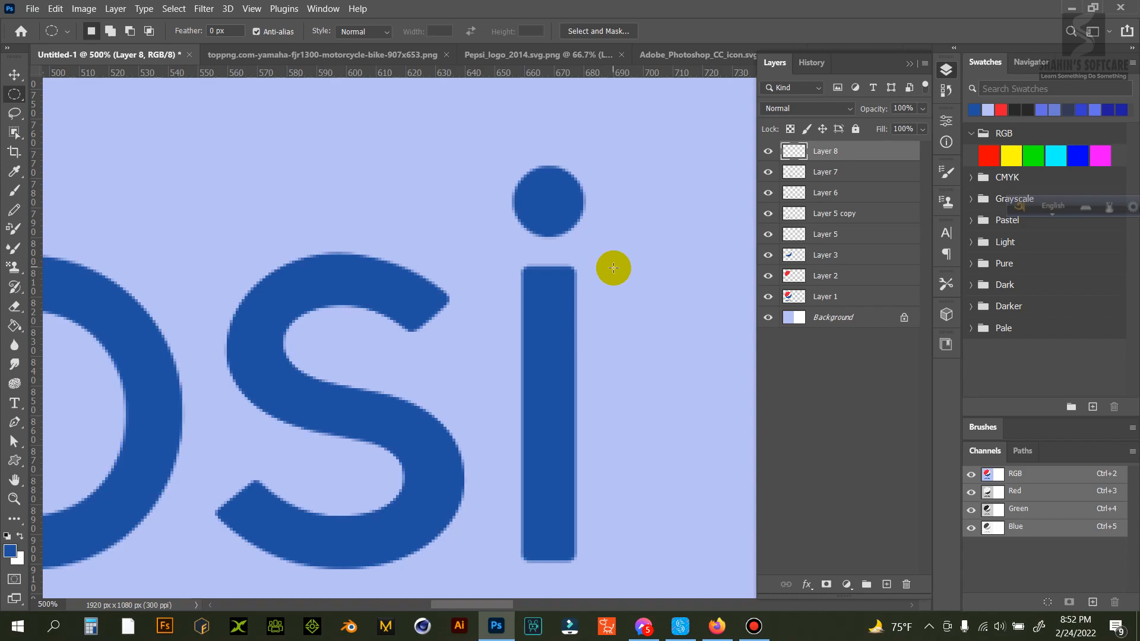
drag(516, 179, 582, 250)
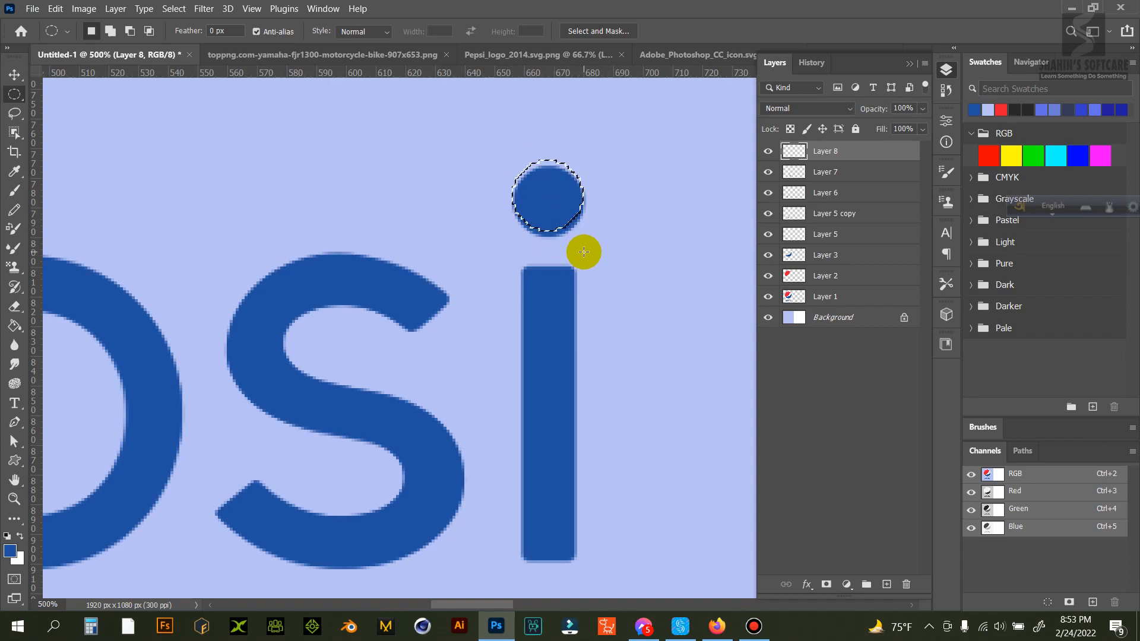
key(Down)
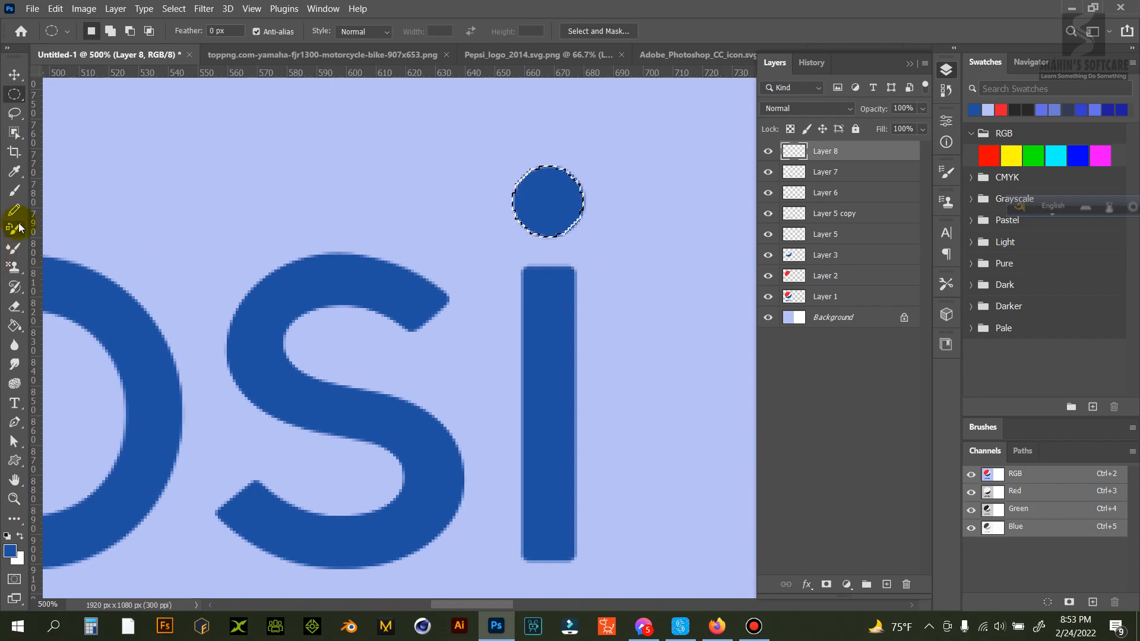
click(14, 327)
click(551, 187)
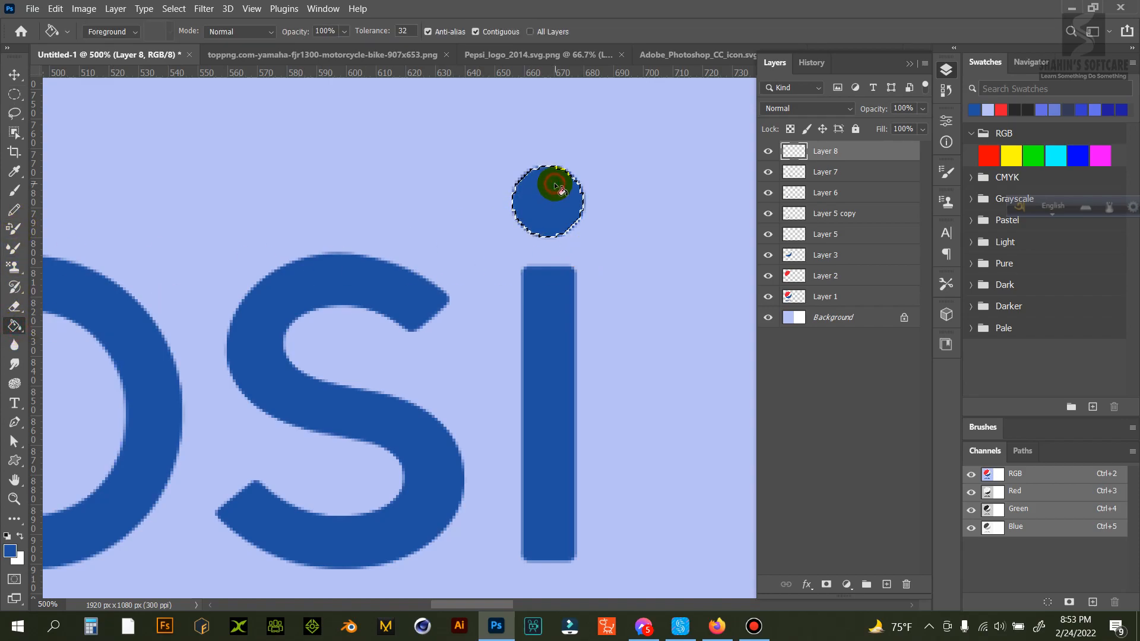
key(ctrl+d)
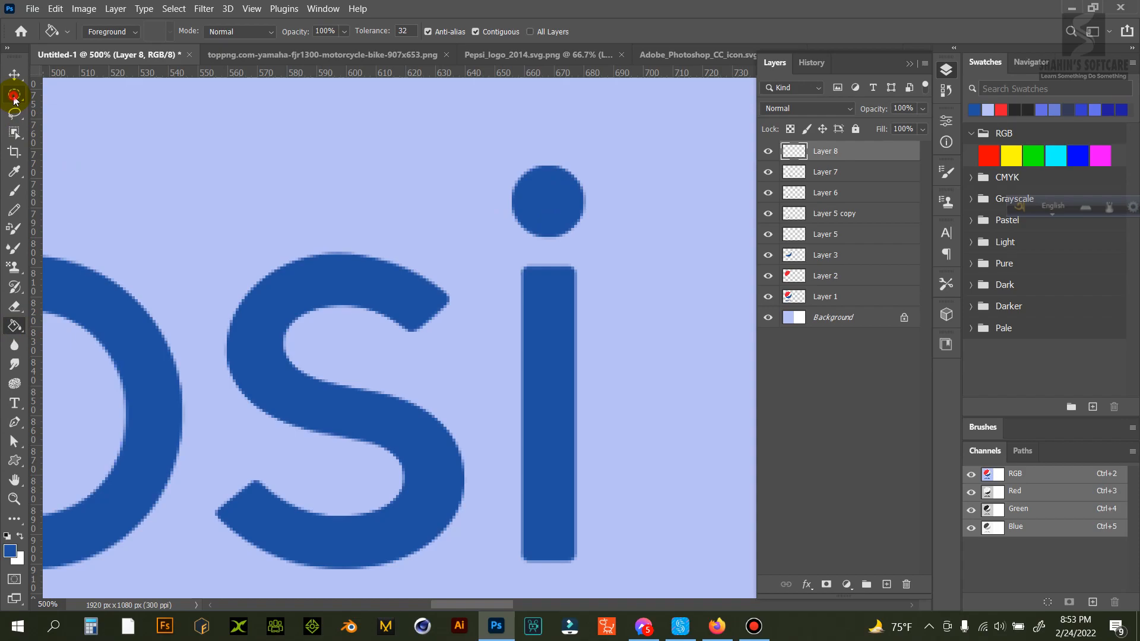
Step: Select the stem of the "i" with a rectangular marquee and fill it with blue on Layer 8
click(14, 95)
click(56, 91)
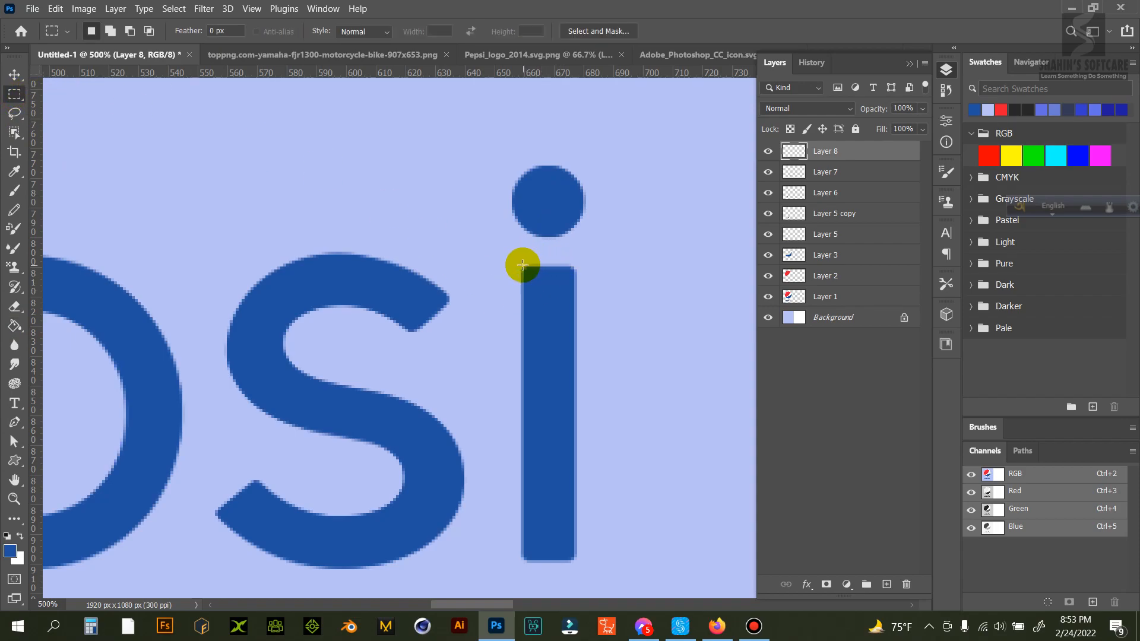
drag(521, 267, 574, 562)
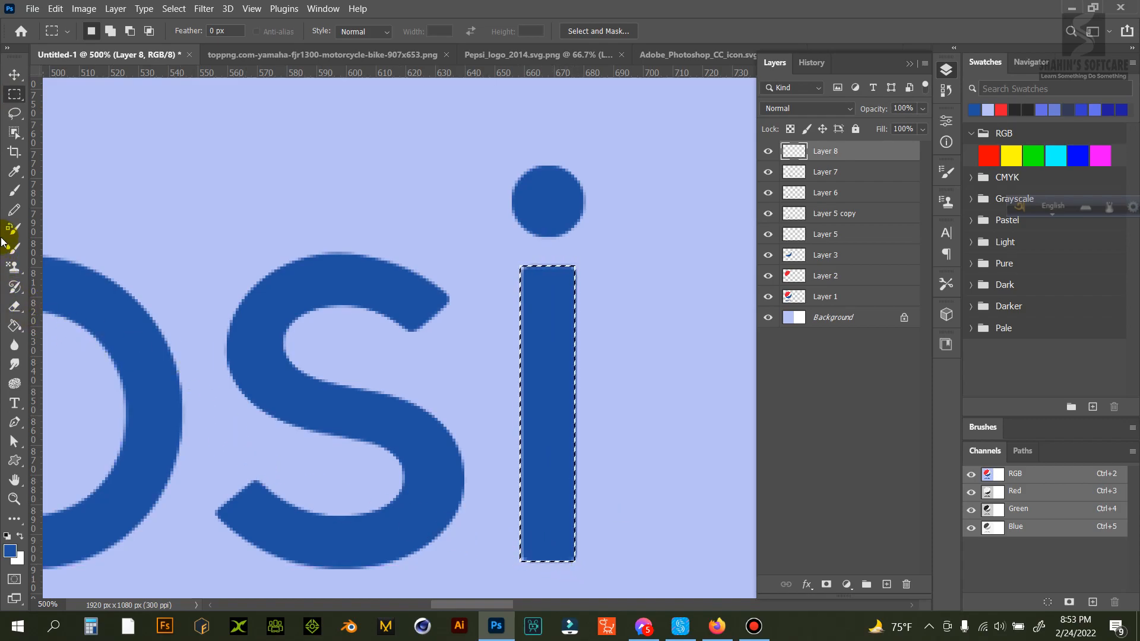
click(14, 325)
click(531, 359)
Step: Hide Layer 1 so that only the rebuilt emblem shapes and "pepsi" lettering show on the background
scroll(526, 349, down, 4)
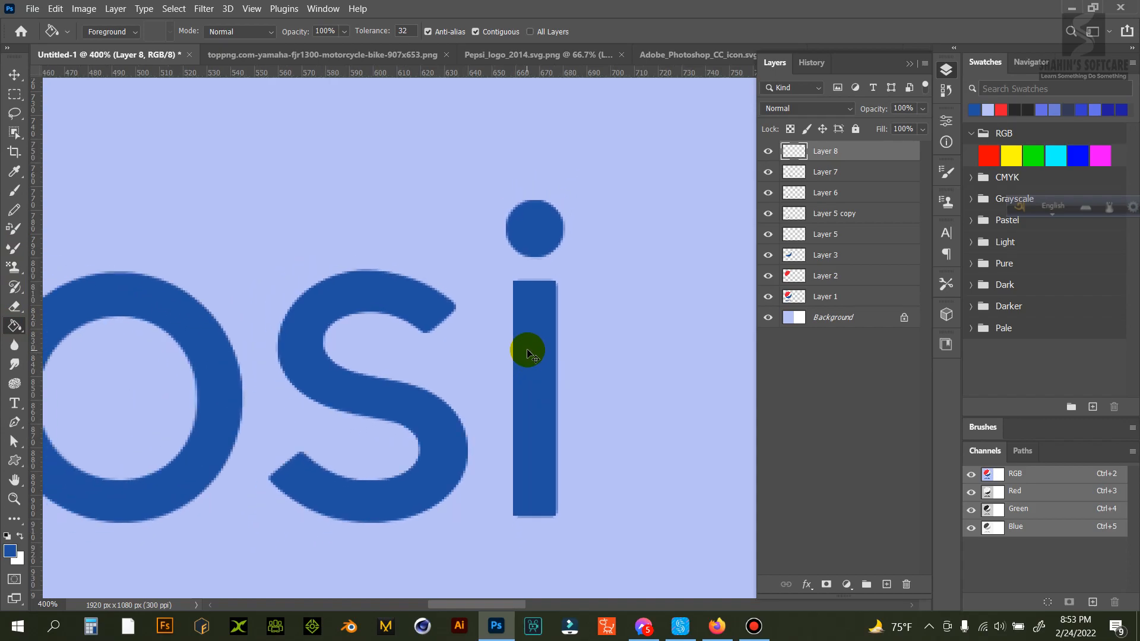
scroll(526, 350, down, 3)
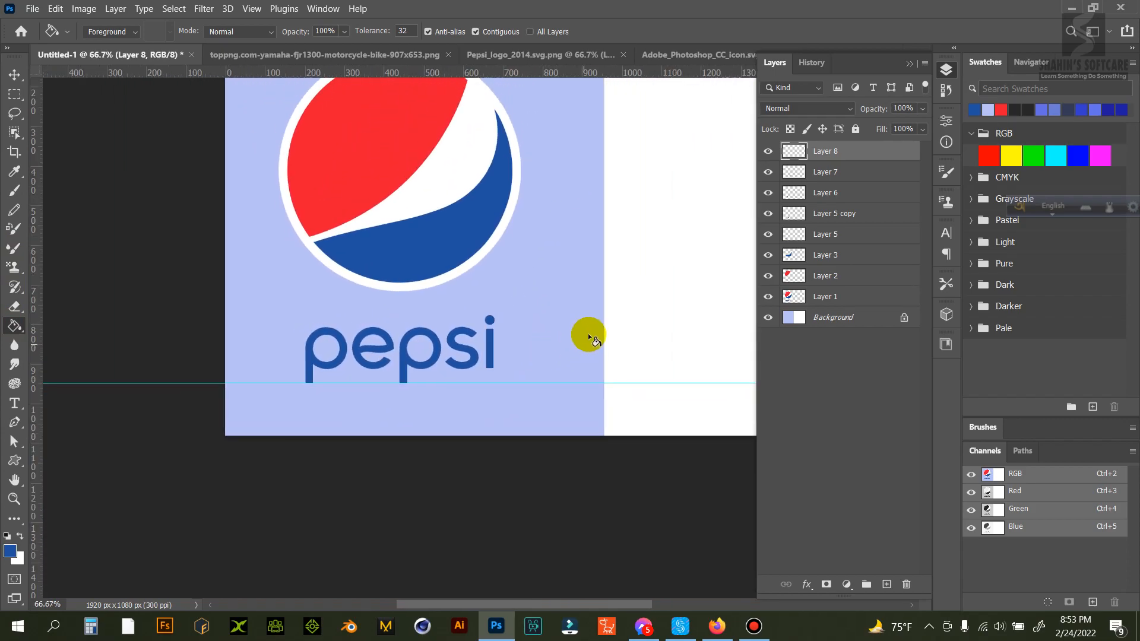
drag(563, 253, 491, 359)
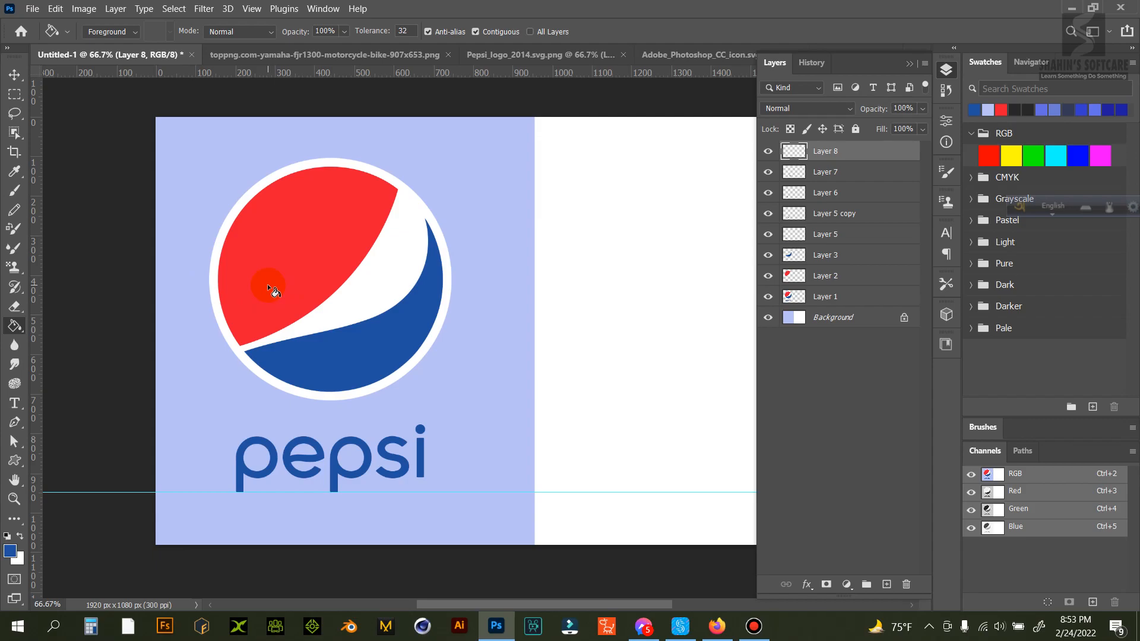
click(768, 300)
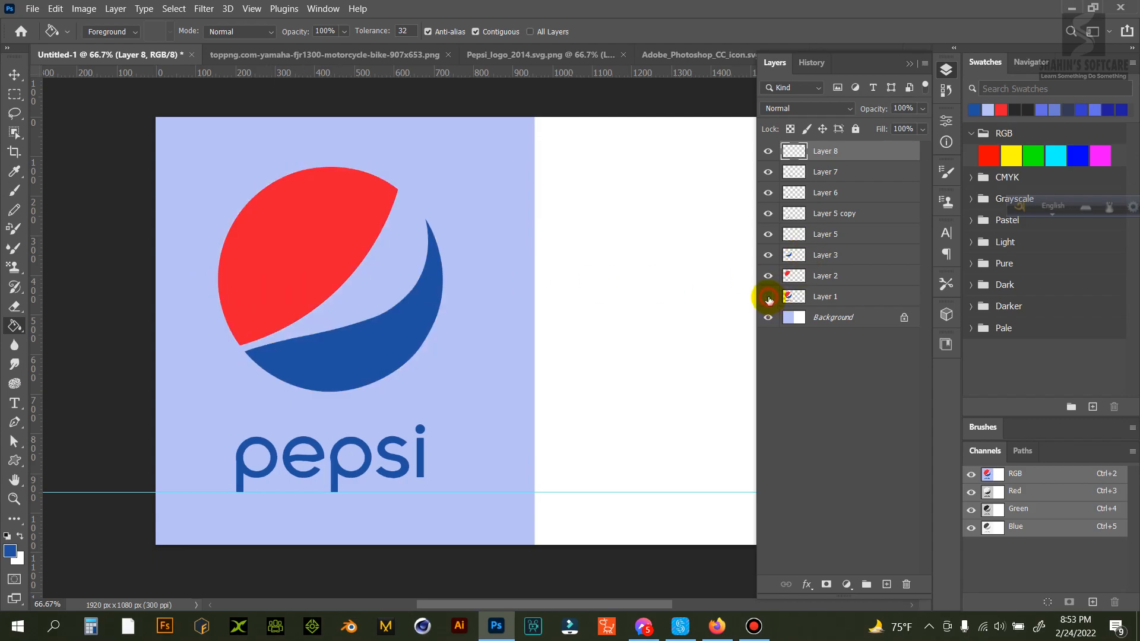
Step: Compare the rebuilt logo with the original by repeatedly toggling Layer 1's visibility
click(769, 300)
click(769, 300)
click(768, 300)
click(768, 300)
click(769, 300)
click(769, 300)
click(769, 300)
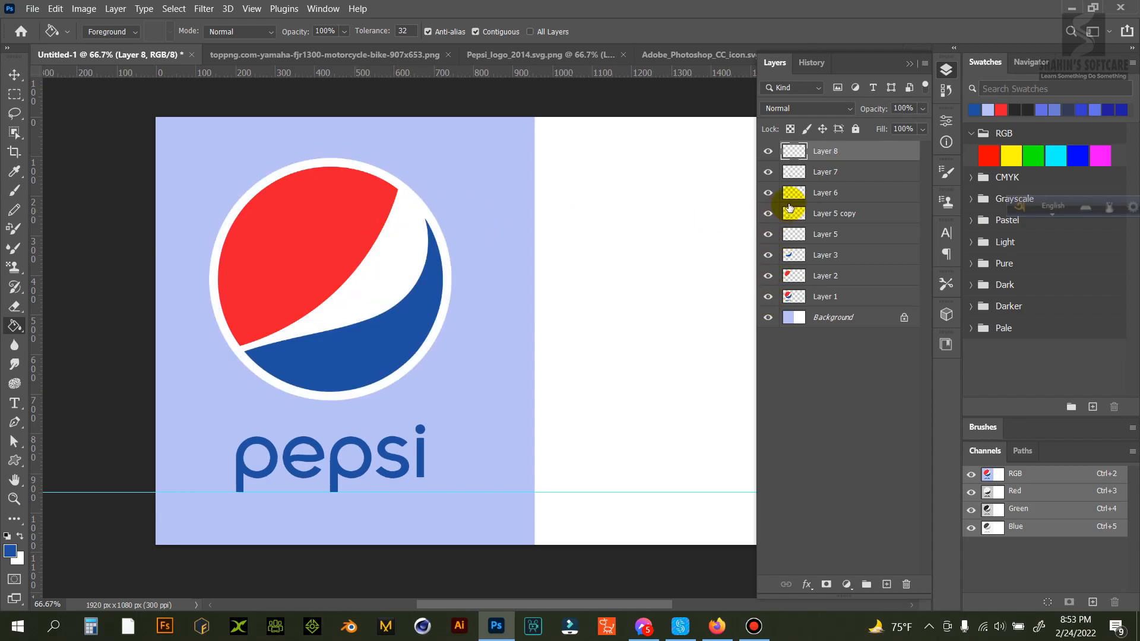
Step: Add a new layer directly above Layer 1 and activate the Elliptical Marquee tool
click(821, 296)
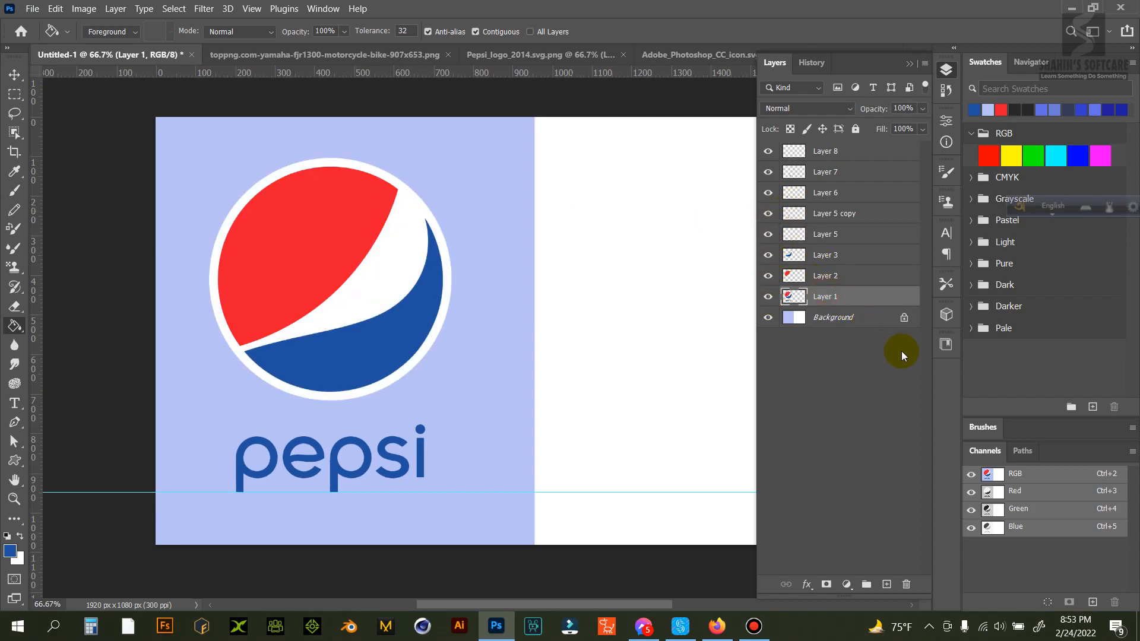
click(885, 584)
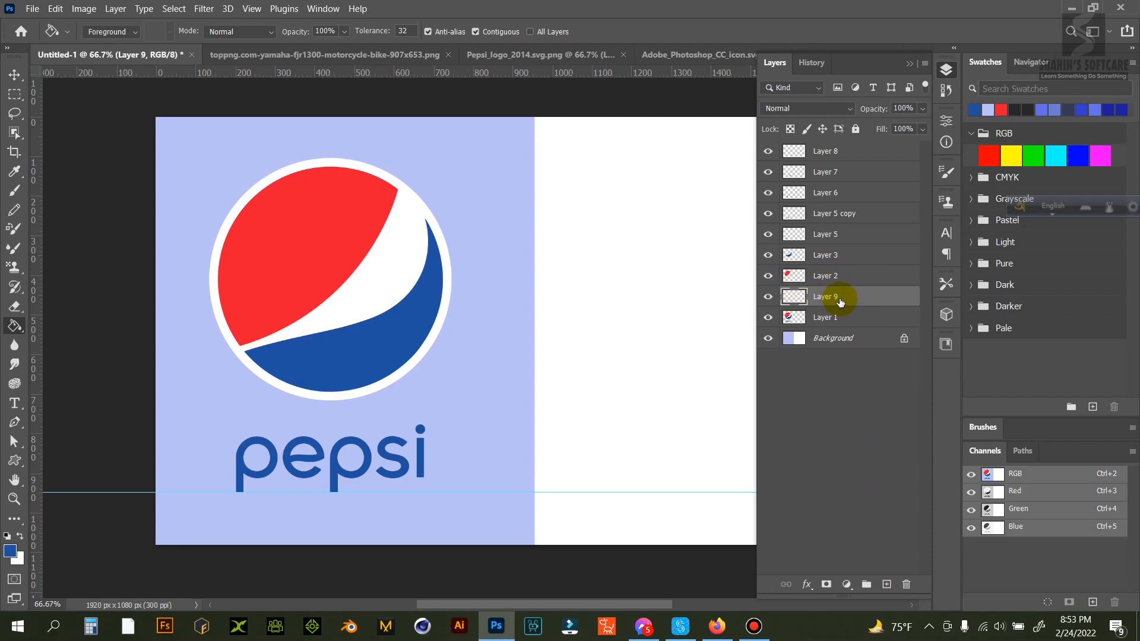
drag(14, 94, 45, 108)
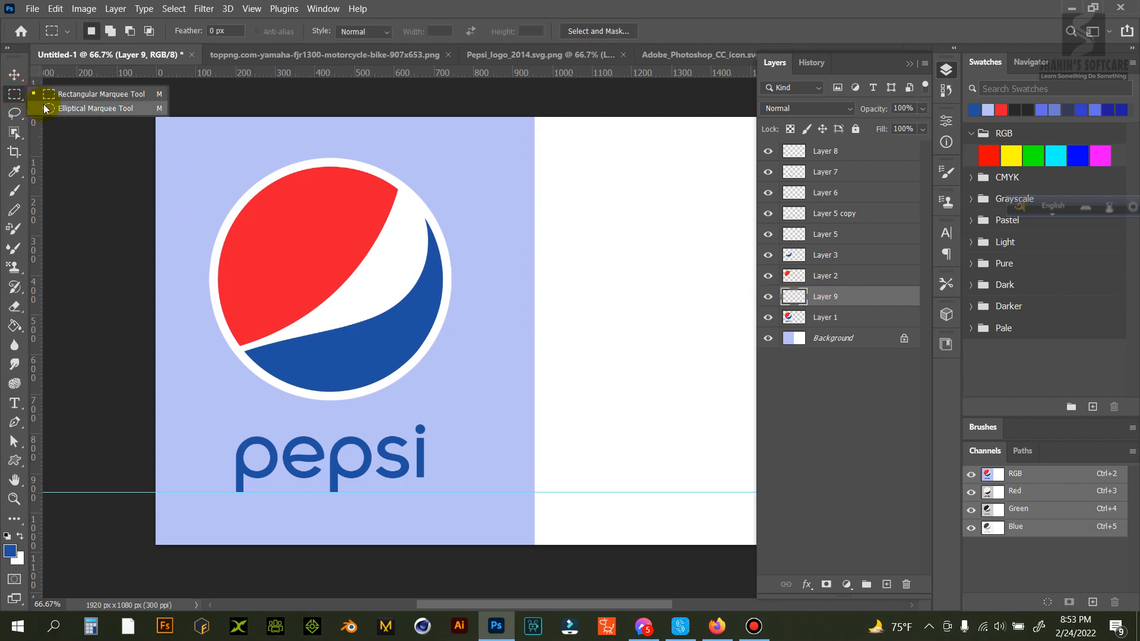
click(55, 109)
drag(225, 188, 470, 427)
mouse_move(406, 370)
mouse_down()
mouse_move(393, 347)
mouse_move(401, 354)
mouse_up()
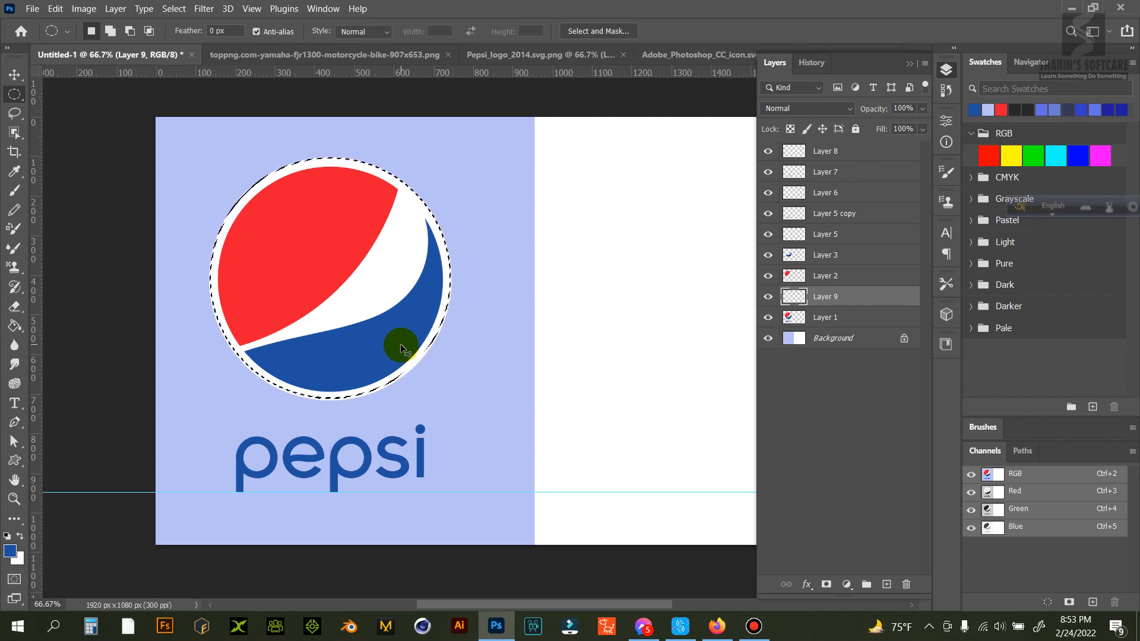
click(349, 273)
Step: Select the emblem's full outer circle with an elliptical marquee, fill it with white on Layer 9, and deselect
drag(284, 244, 464, 417)
drag(398, 375, 394, 355)
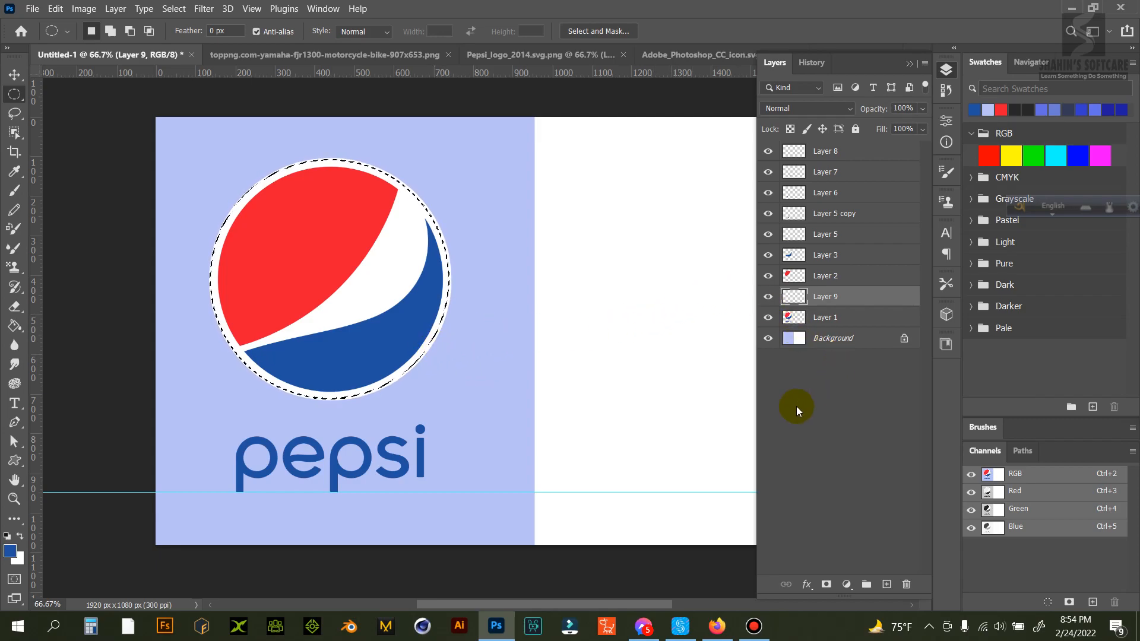
drag(13, 326, 65, 334)
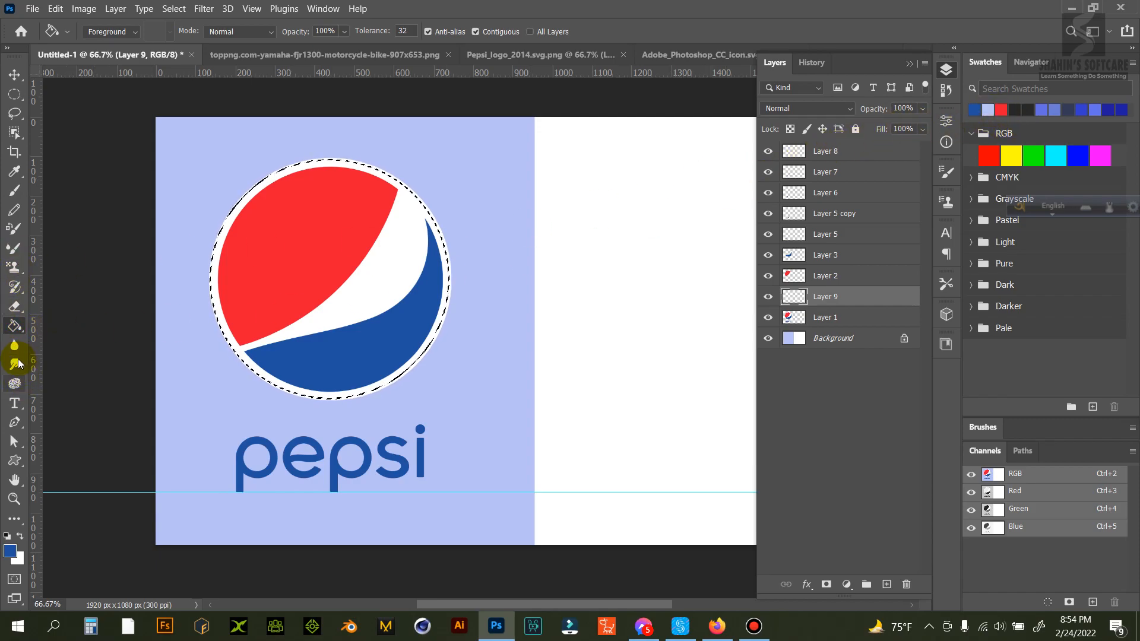
click(10, 551)
drag(631, 168, 638, 139)
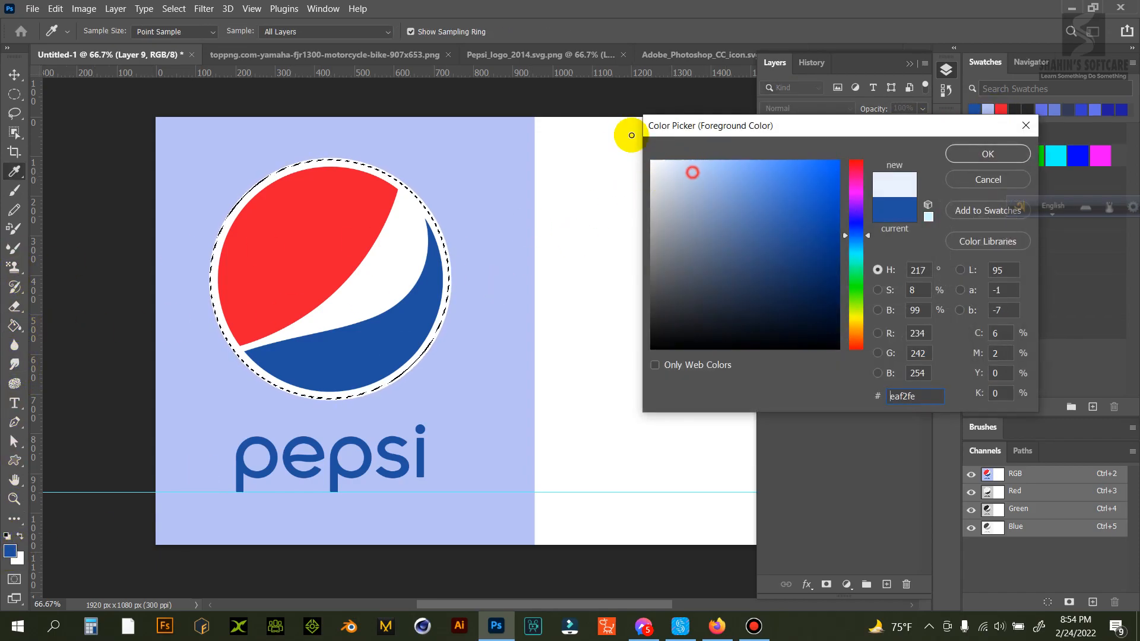
click(987, 154)
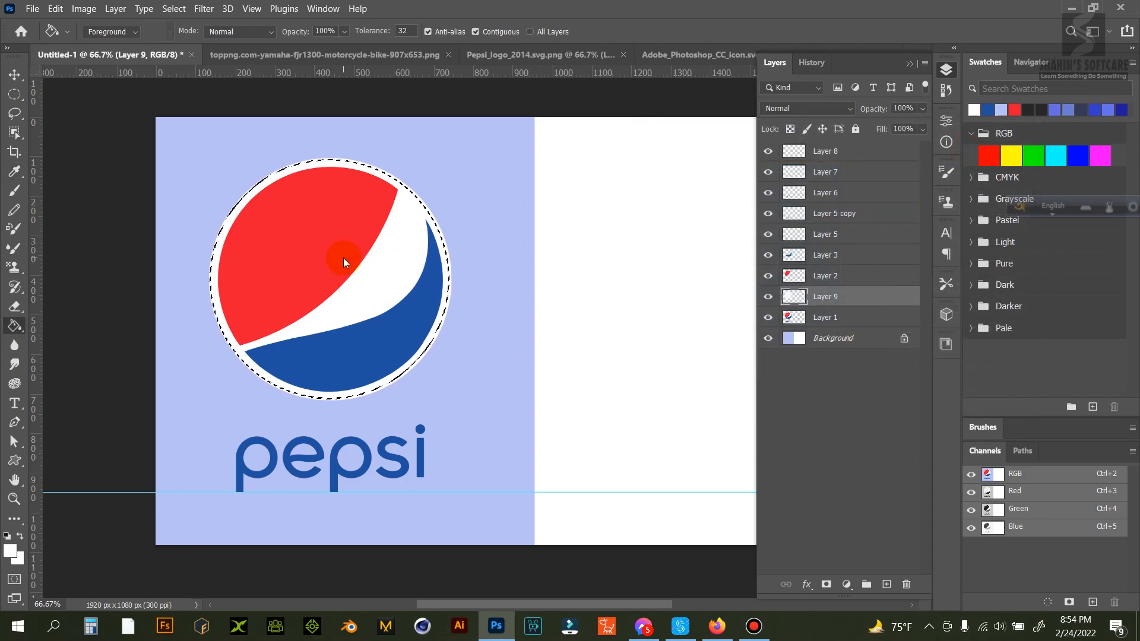
key(ctrl+d)
Step: Check the new white disc against the original emblem by switching Layer 1 off and on
click(768, 318)
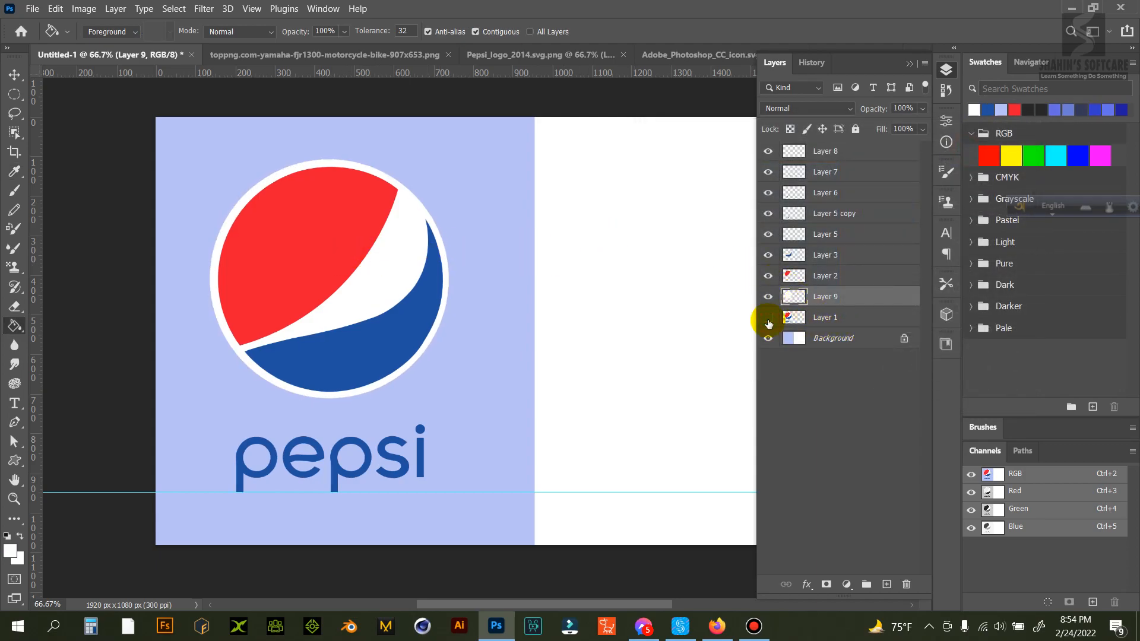
click(768, 320)
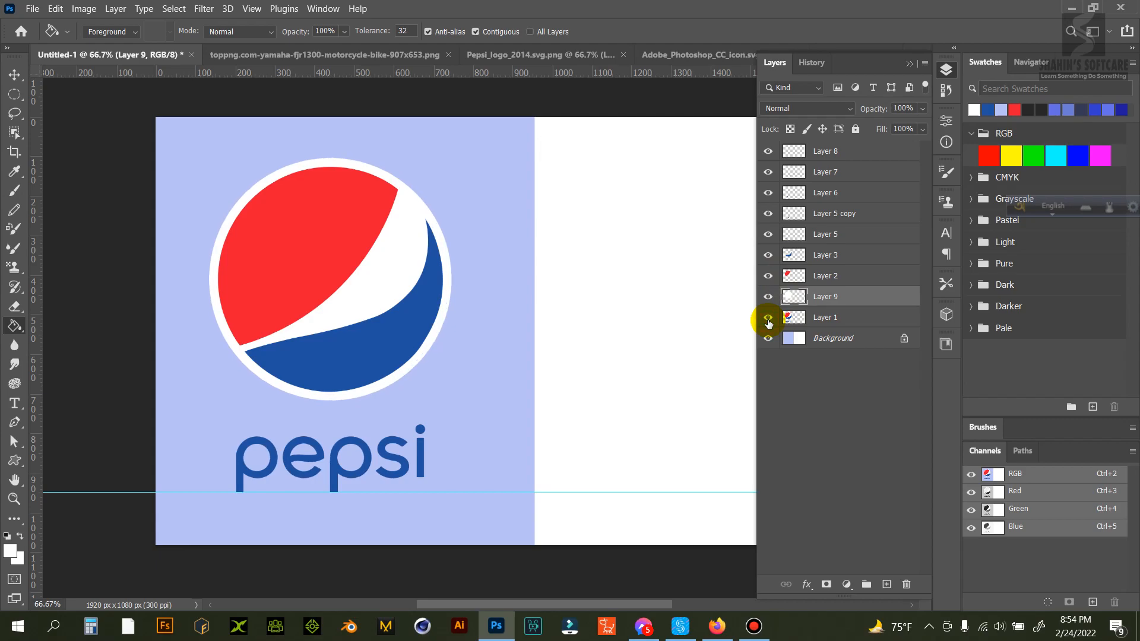
click(768, 321)
click(769, 322)
click(769, 323)
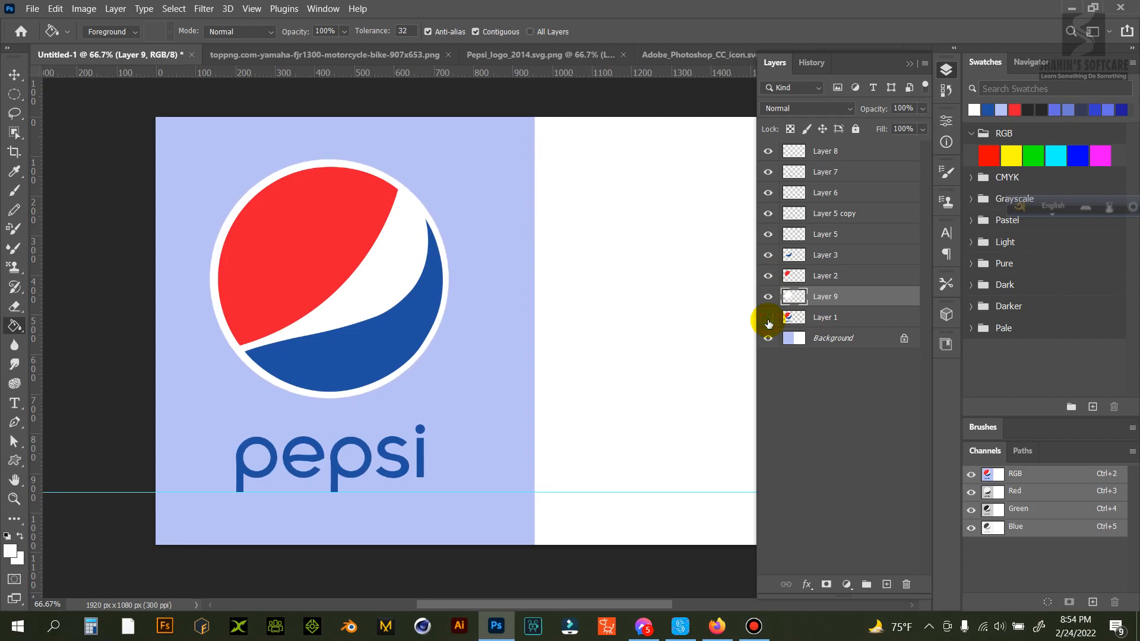
click(768, 321)
Step: Select all the rebuilt layers from Layer 9 up to Layer 8 and put them in one group
shift+click(831, 257)
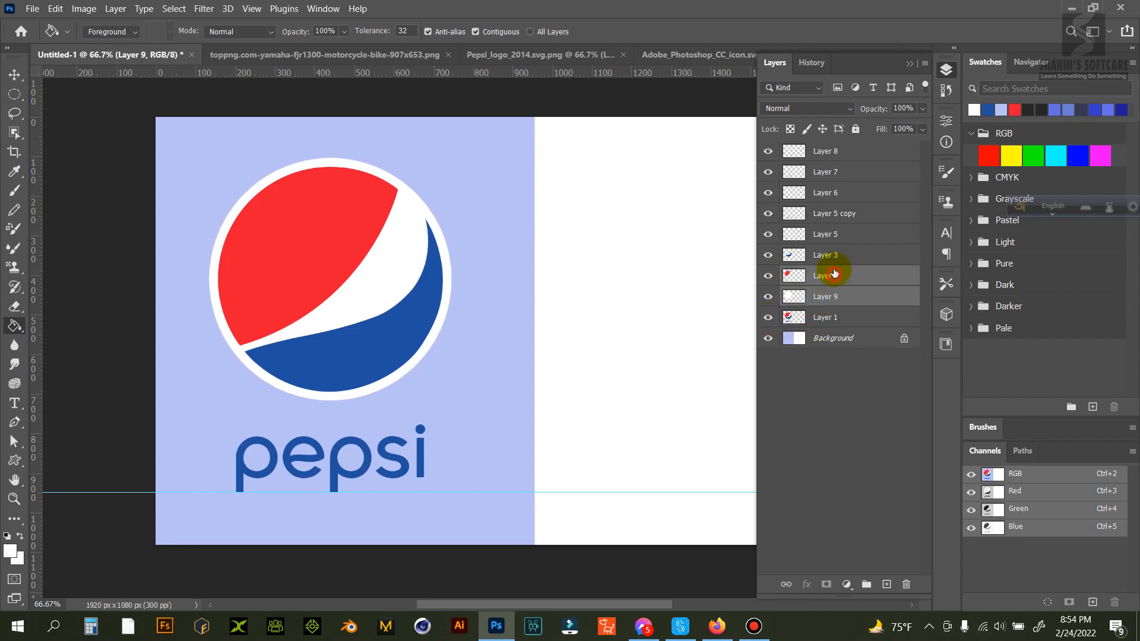
shift+click(841, 236)
shift+click(842, 216)
shift+click(843, 190)
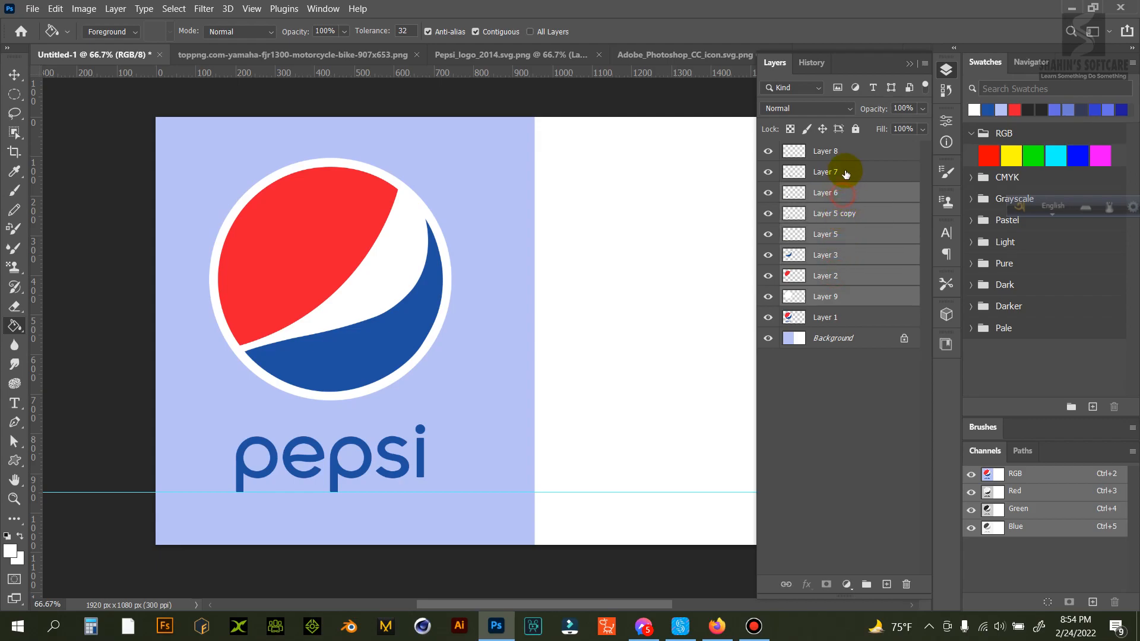
shift+click(846, 173)
shift+click(846, 155)
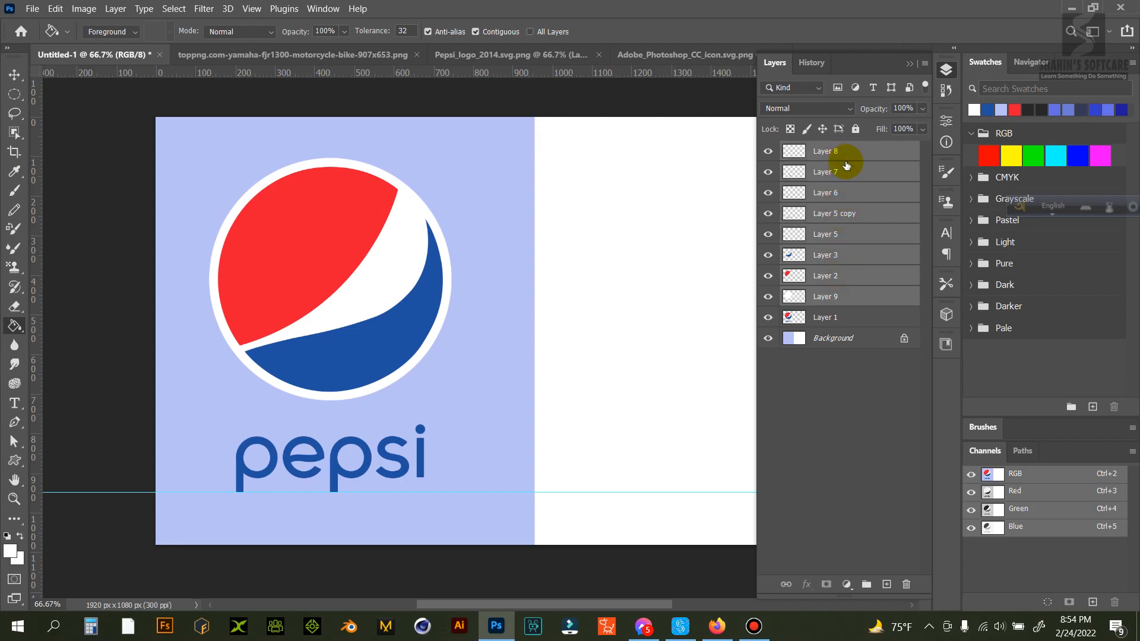
right_click(838, 221)
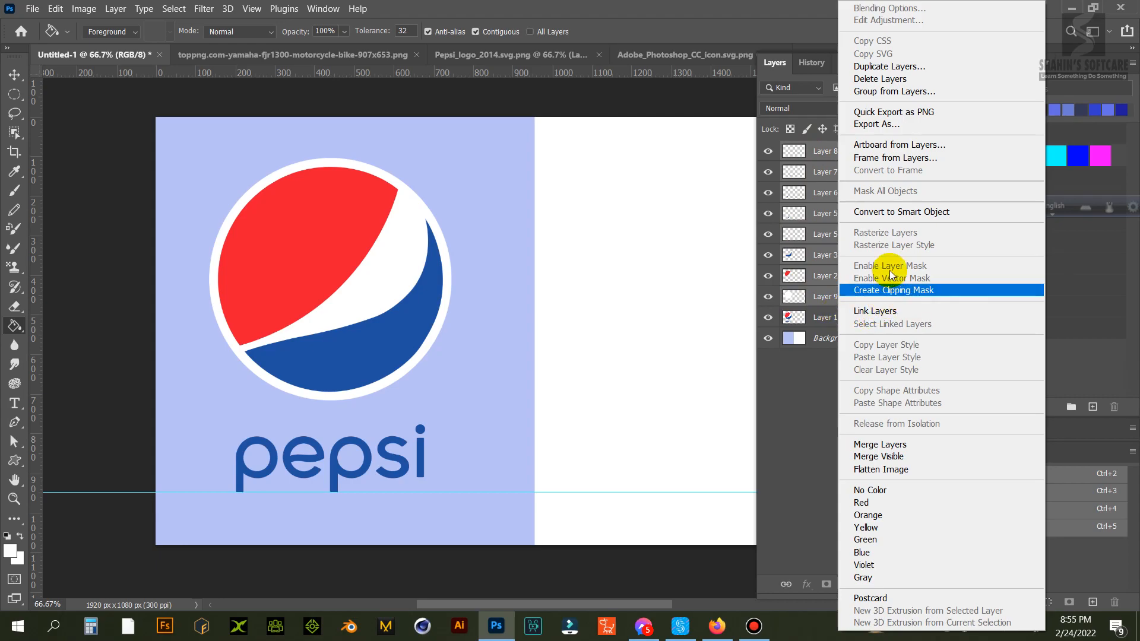
click(795, 392)
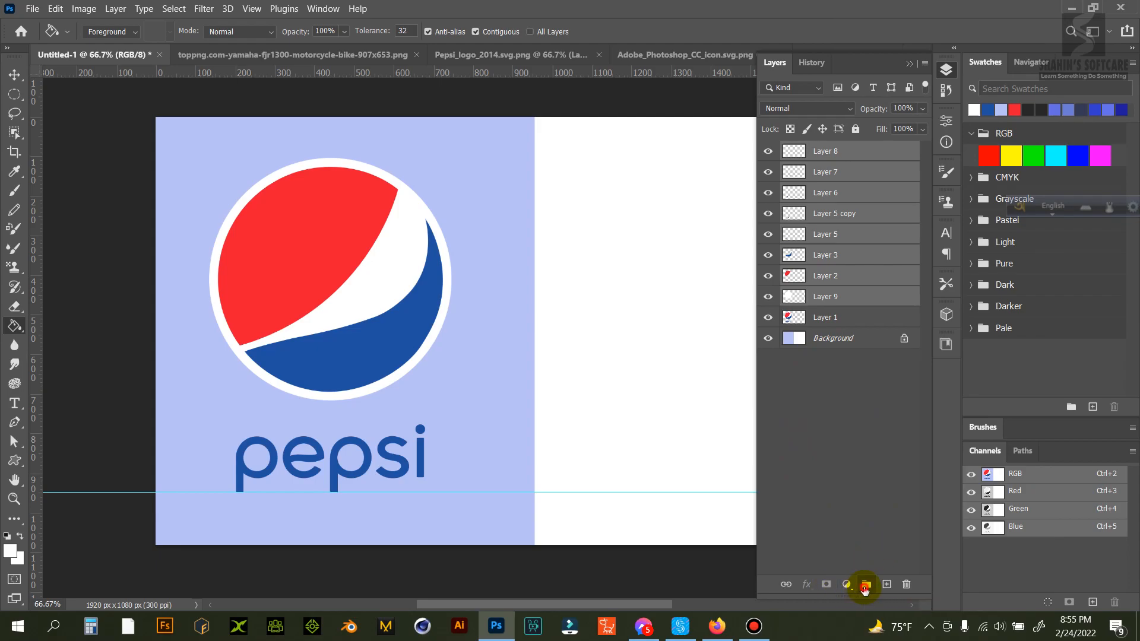
click(865, 584)
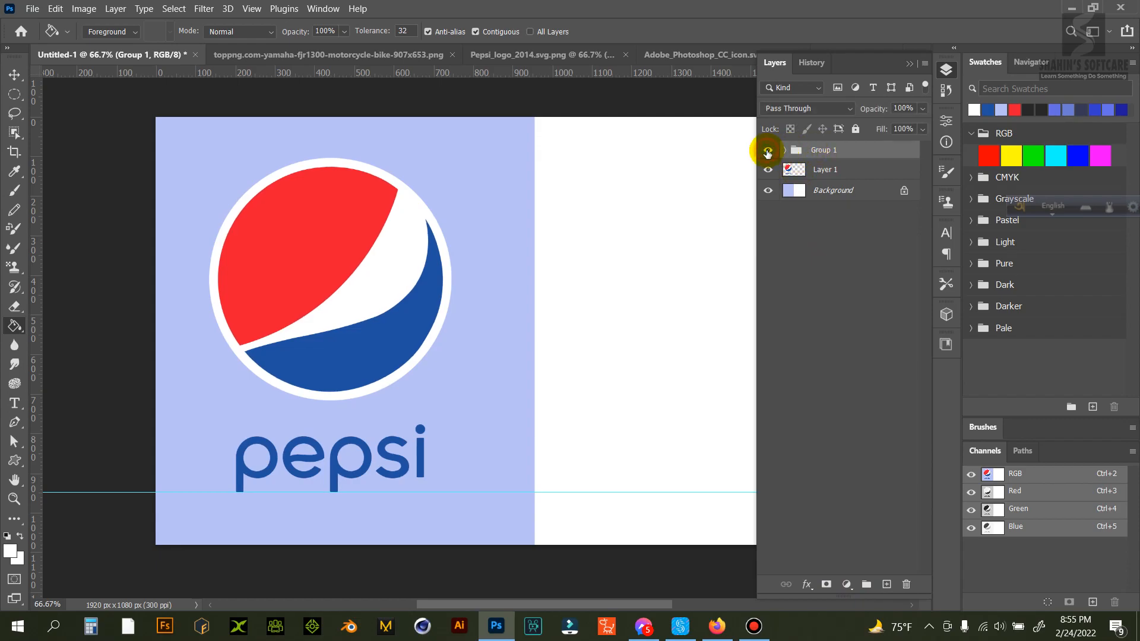
Step: Move the whole Group 1 onto the white half of the canvas, beside the original logo
click(14, 74)
drag(307, 269, 339, 267)
key(ctrl+z)
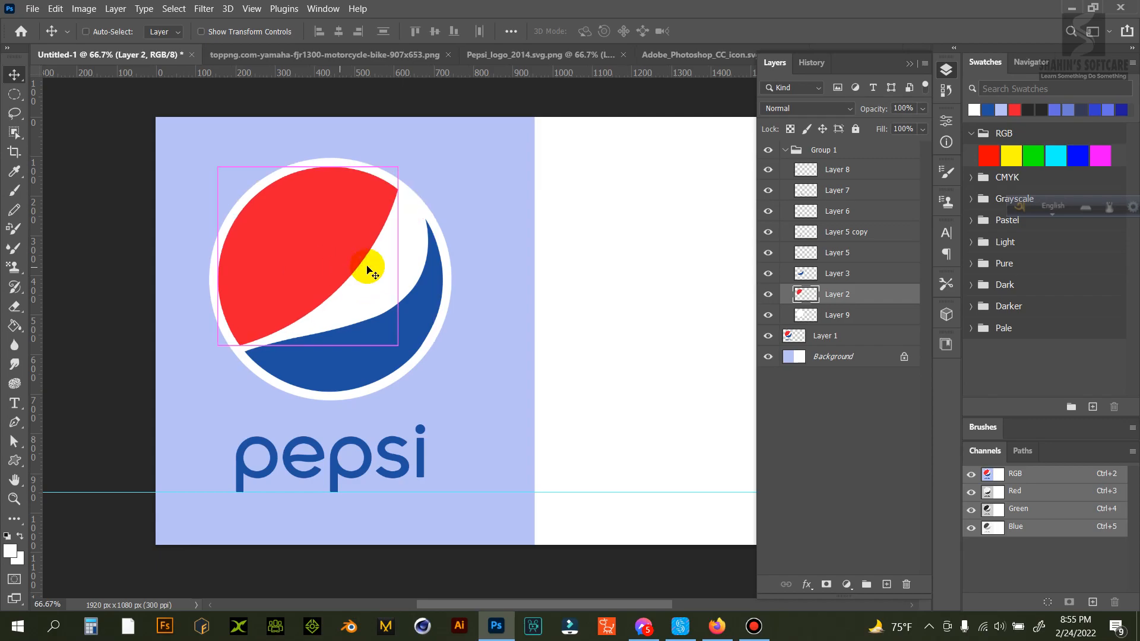
click(786, 150)
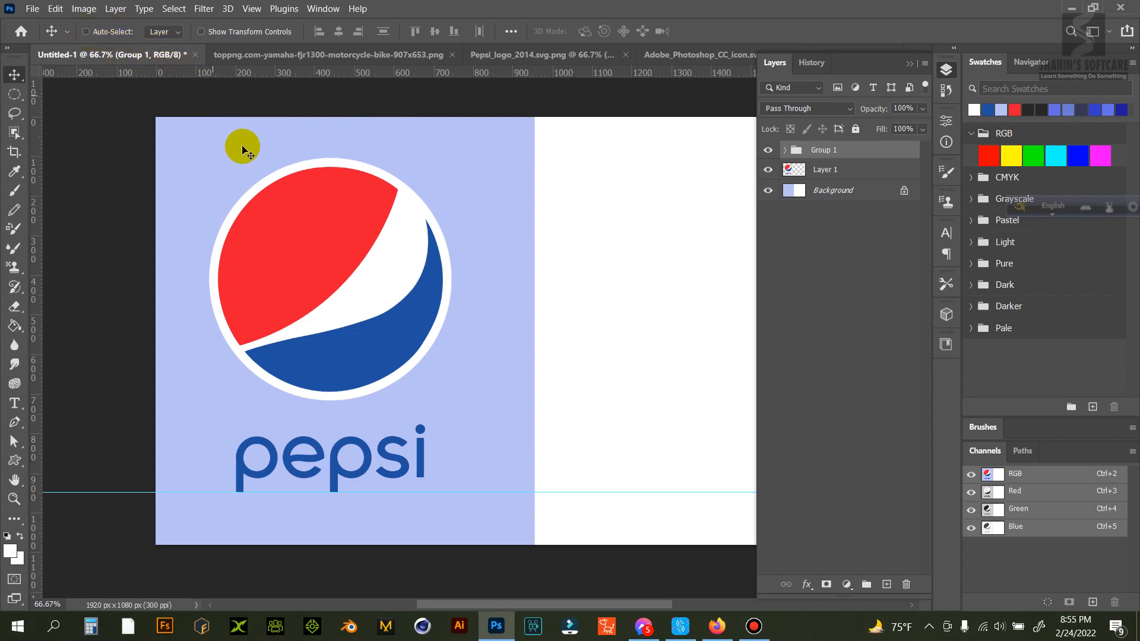
drag(324, 270, 522, 264)
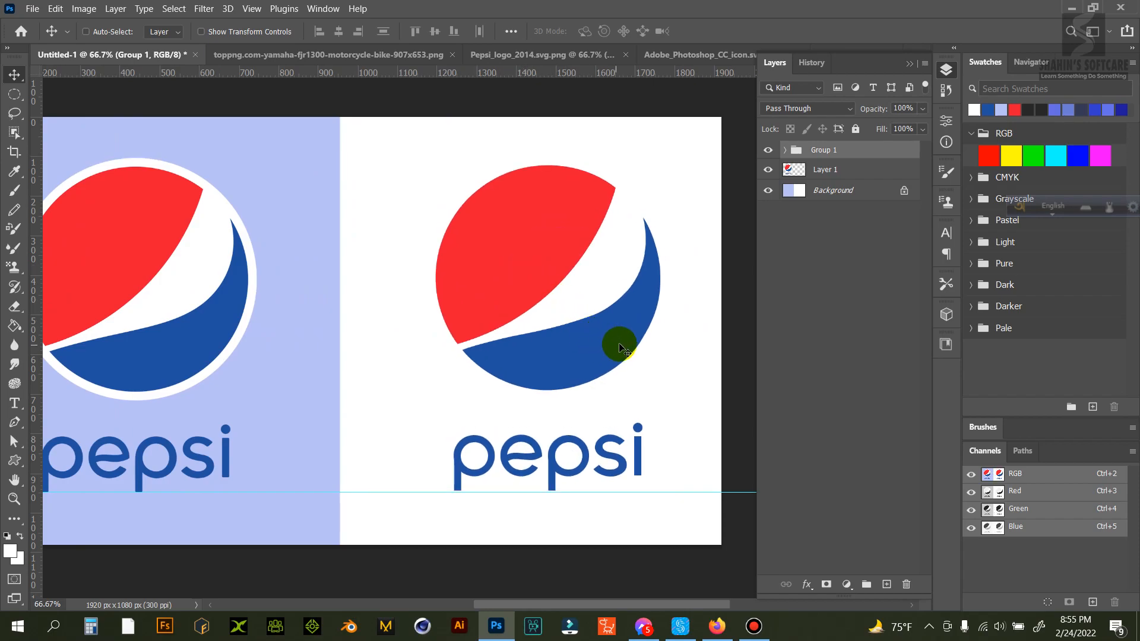
Step: On Layer 3, trace a Pen path along the blue wave's uneven lower-right outer edge and convert it to a selection
click(784, 150)
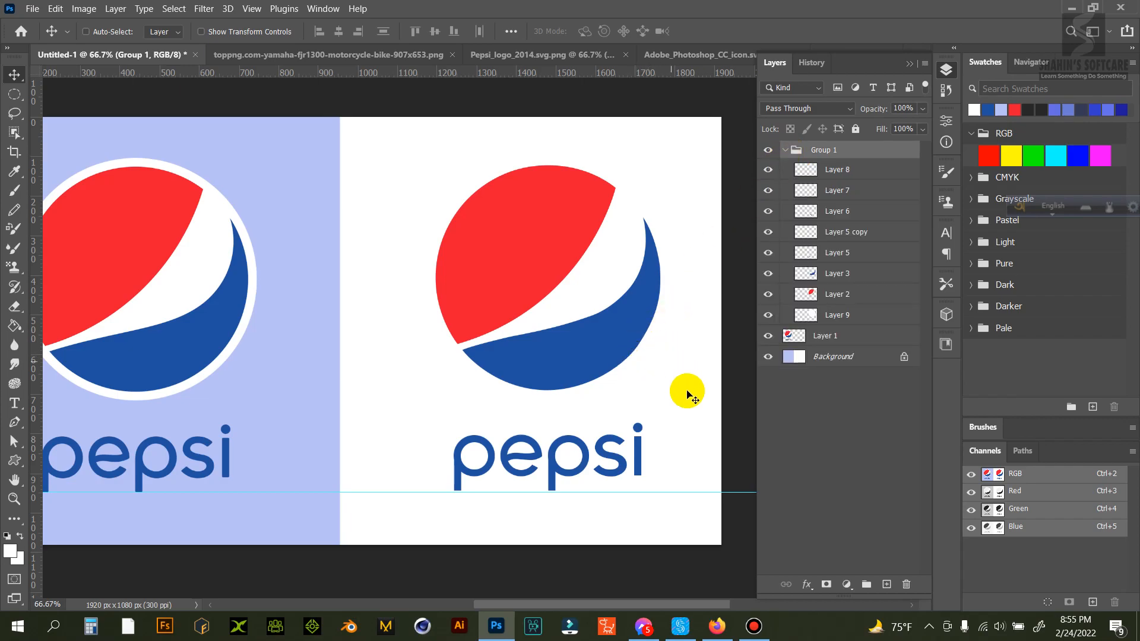
click(831, 274)
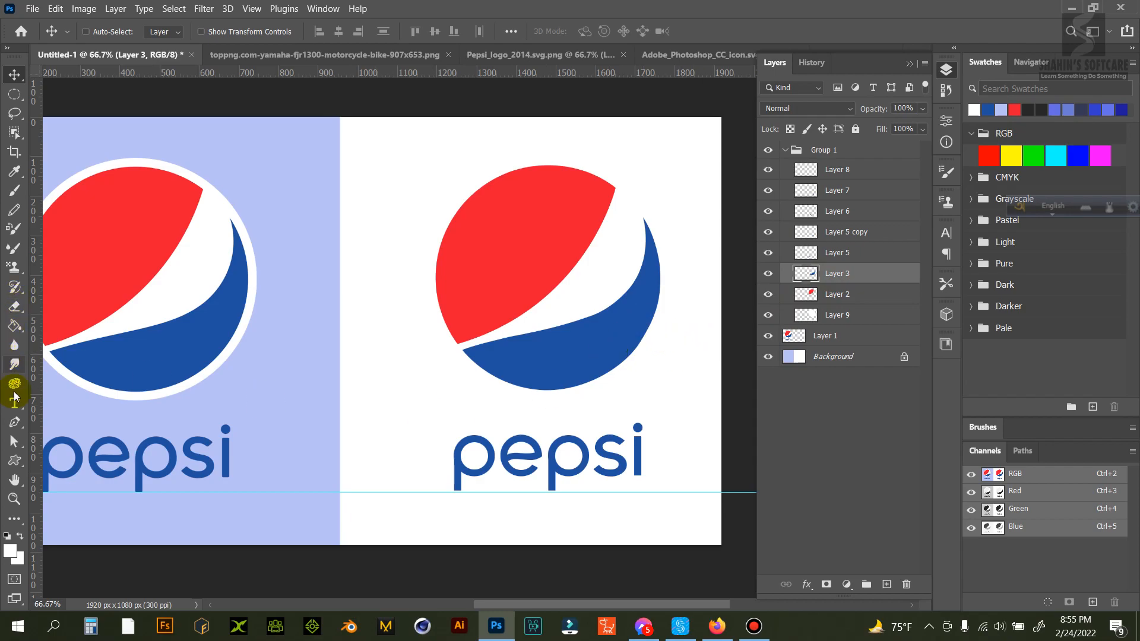
click(14, 422)
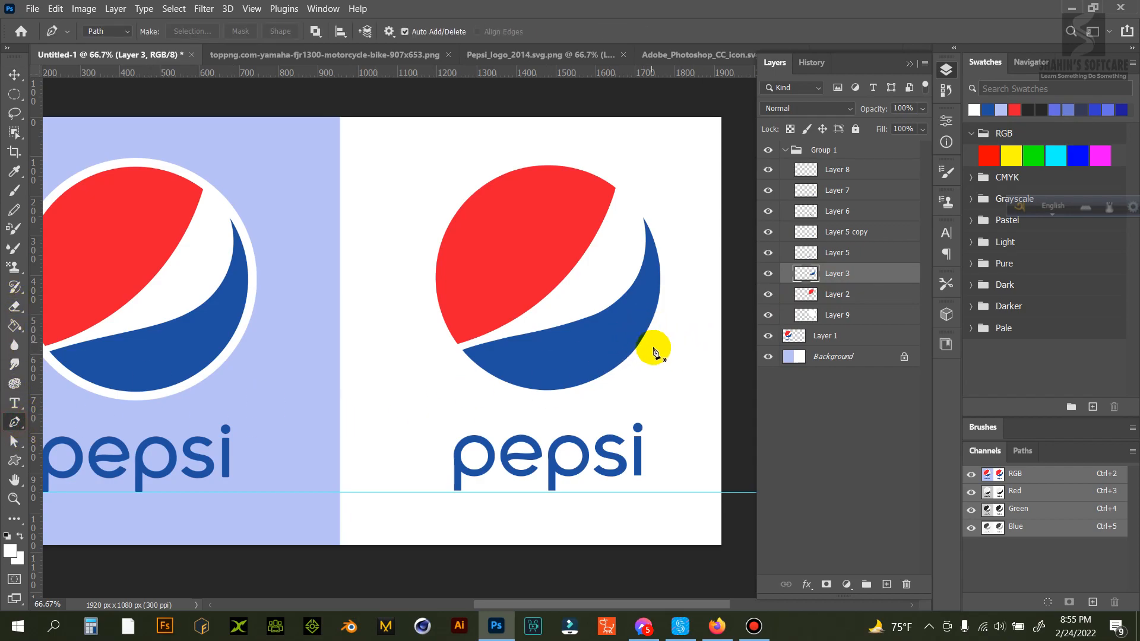
key(ctrl+plus)
key(ctrl+plus)
drag(655, 357, 285, 385)
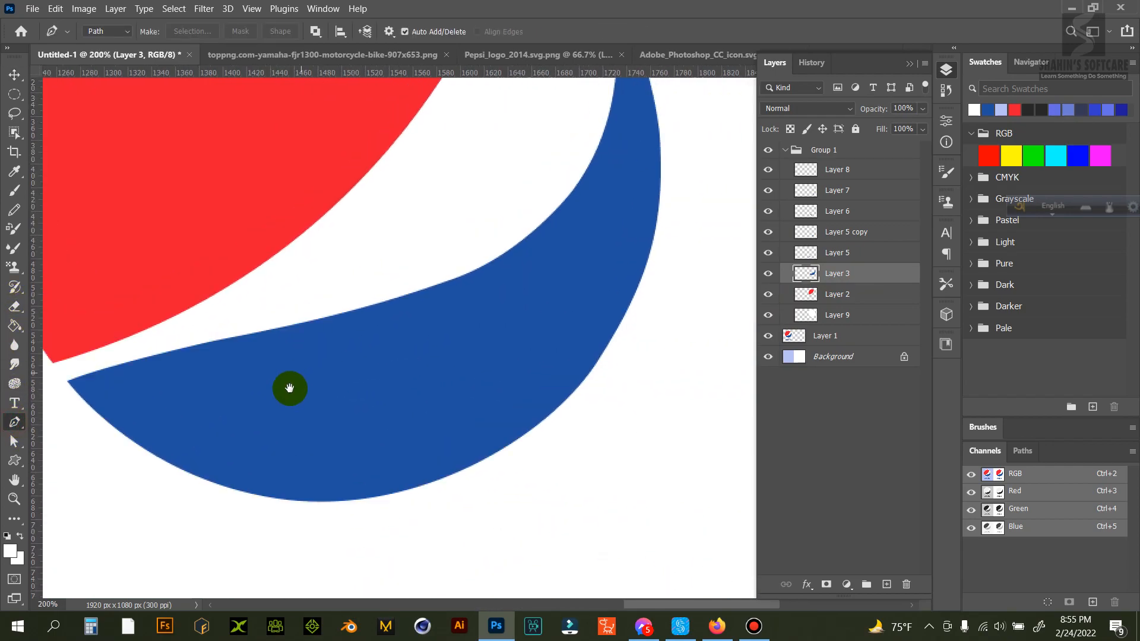
click(623, 257)
click(633, 277)
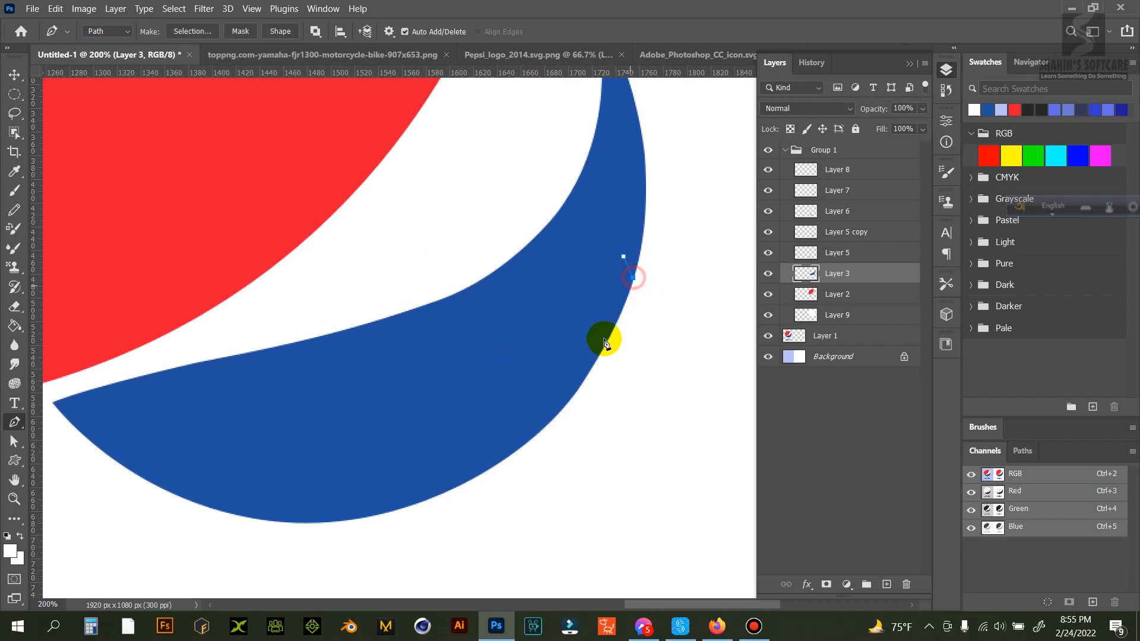
drag(550, 422, 485, 481)
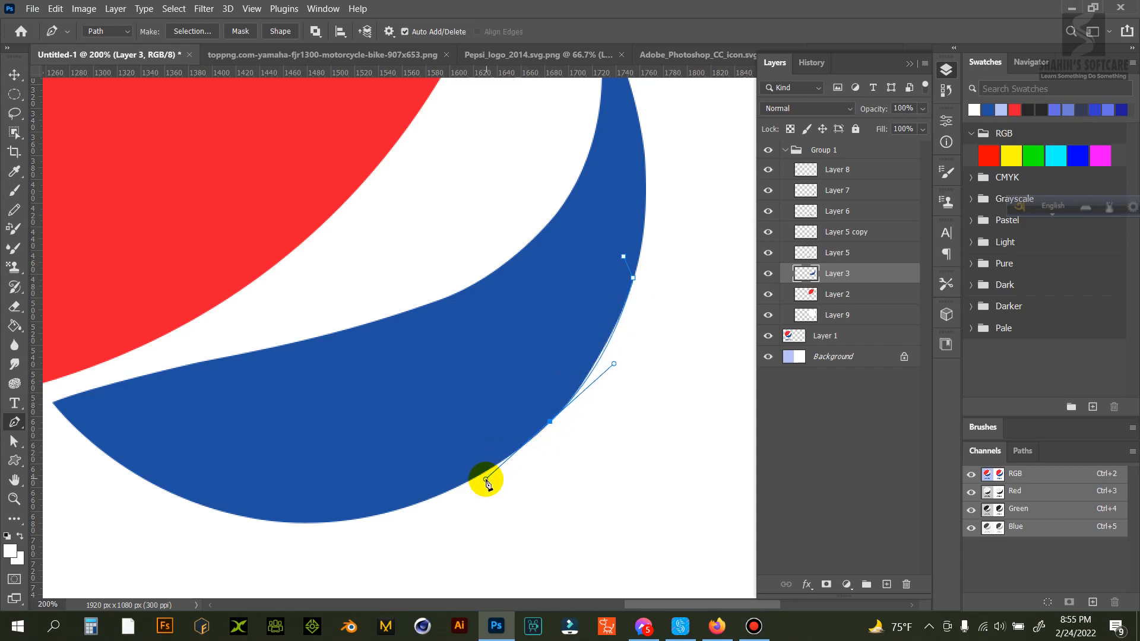
click(500, 361)
drag(561, 294, 566, 291)
key(ctrl+Return)
Step: Brush the selected edge area with blue sampled from the wave to smooth its curve, and deselect
key(b)
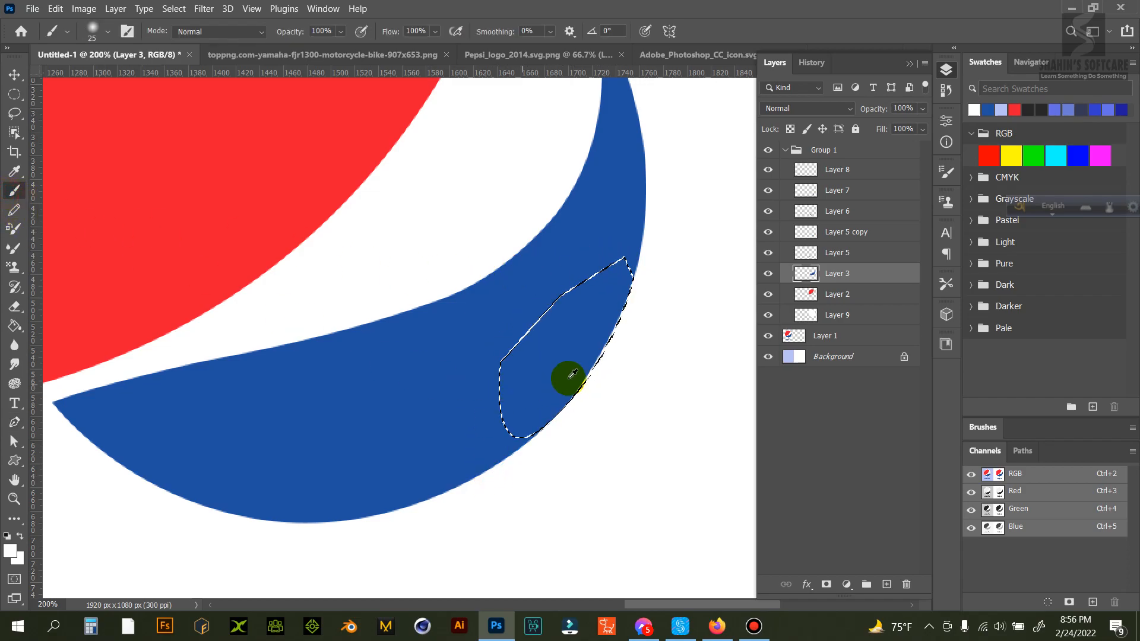
alt+click(572, 374)
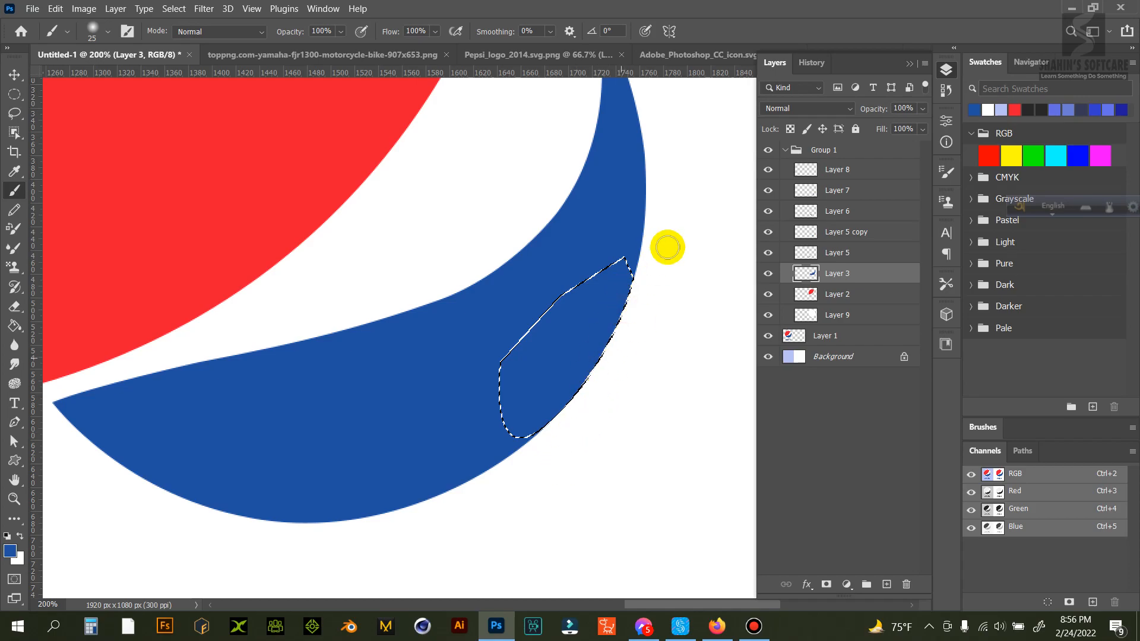
key(ctrl+d)
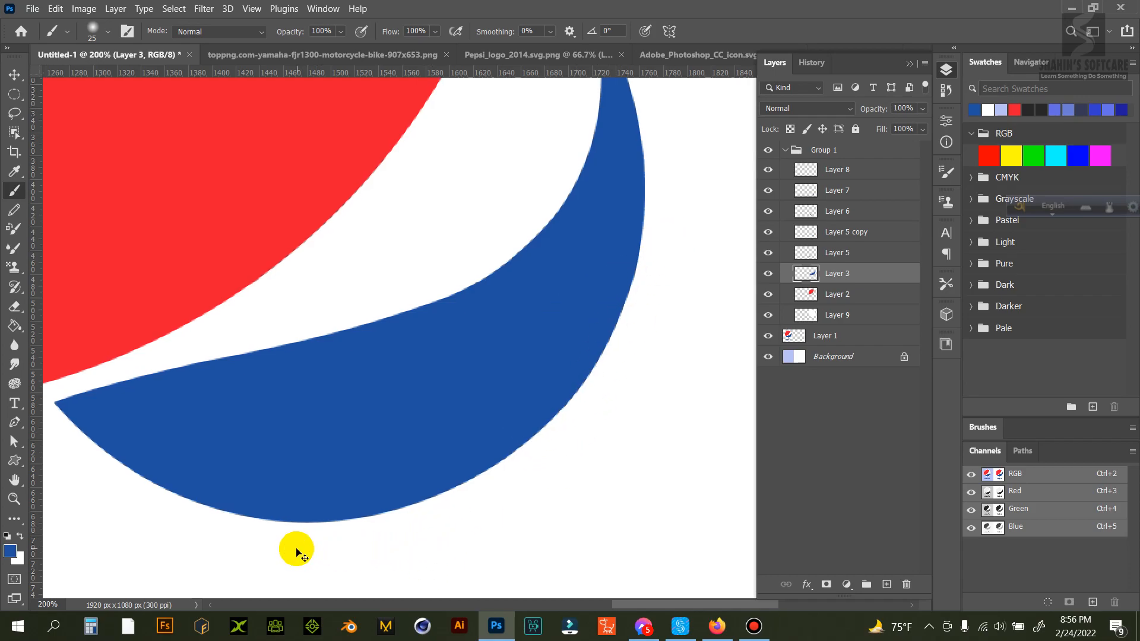
Step: Select the Background layer, choose the Paint Bucket tool and take the light periwinkle swatch as the foreground colour
alt+scroll(298, 547, down, 2)
alt+scroll(415, 552, down, 1)
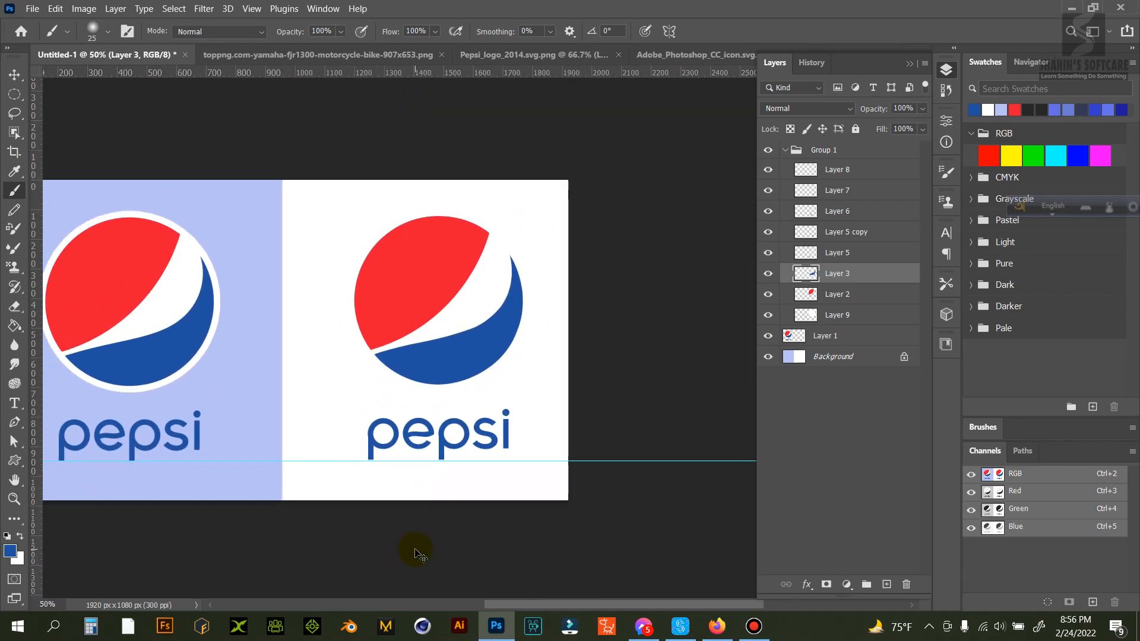
drag(344, 351, 437, 341)
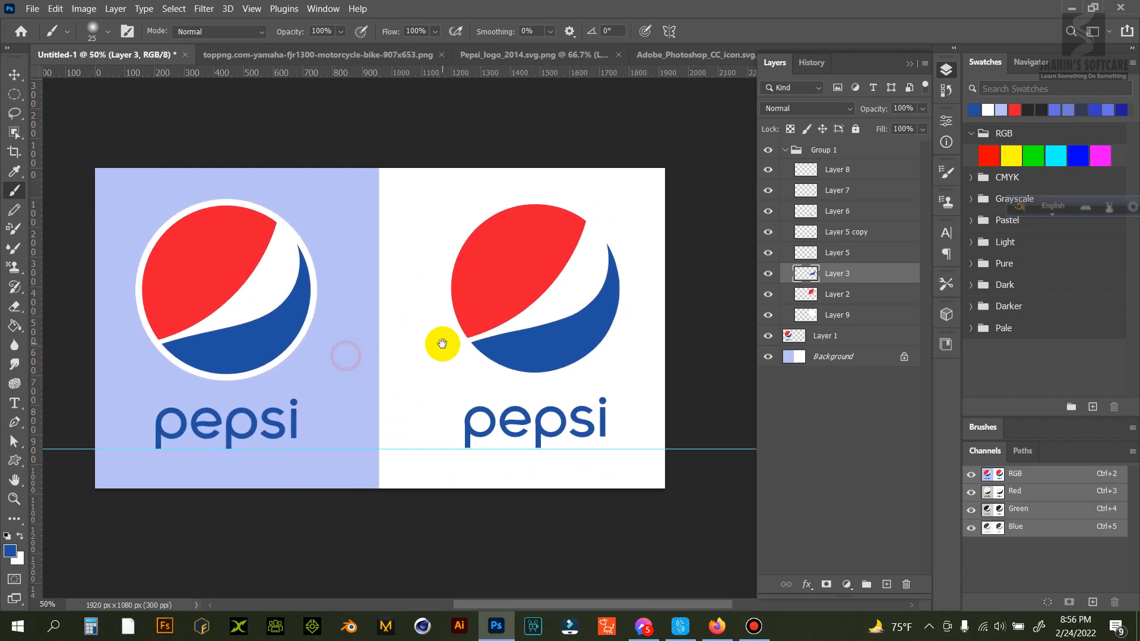
click(831, 357)
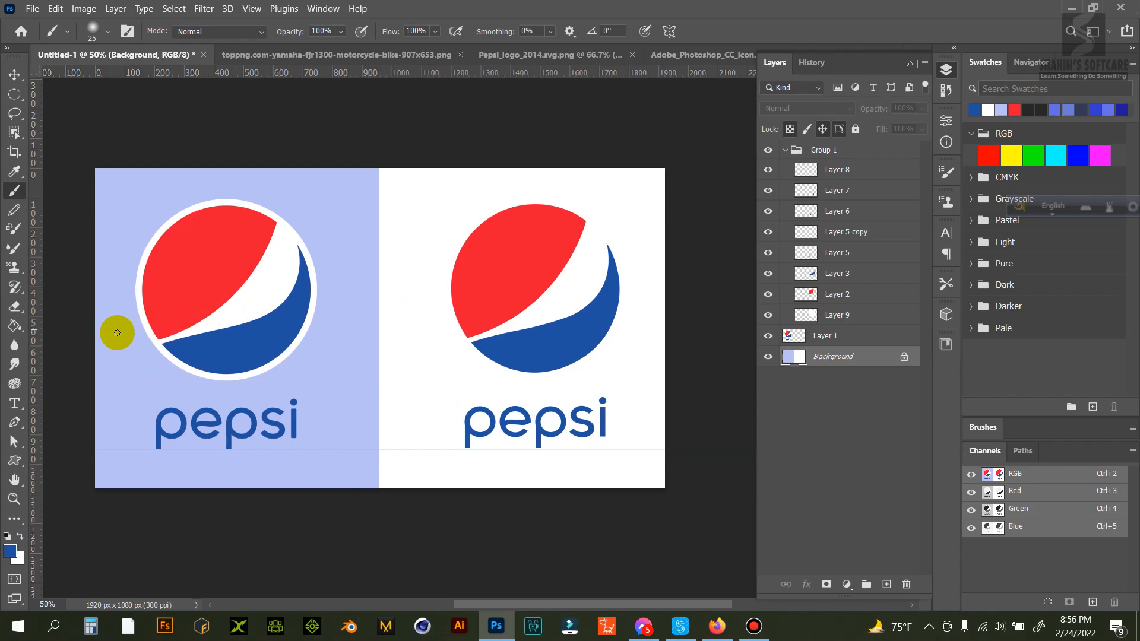
click(13, 328)
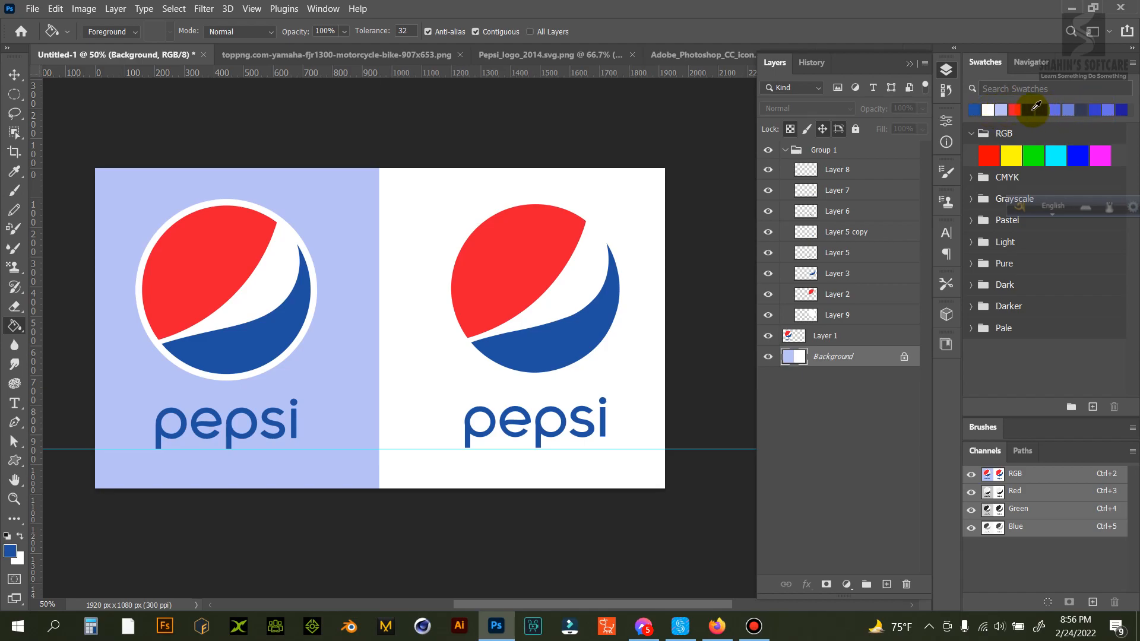
click(1003, 110)
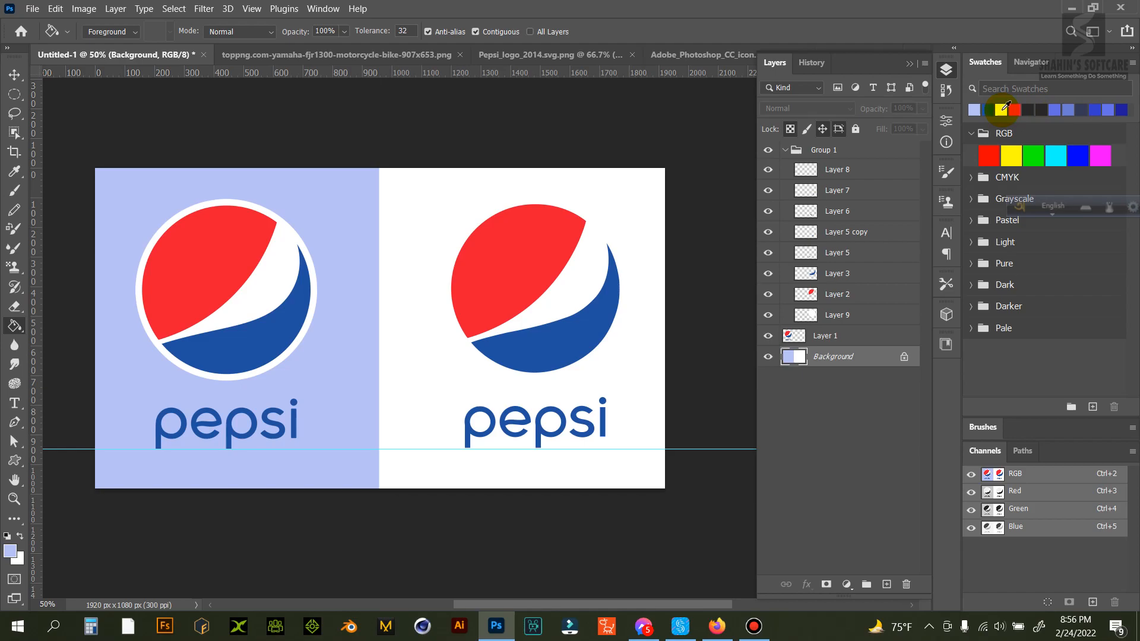
Step: Shift the foreground colour's hue to pale yellow #f3efb7 and fill the white half of the background behind the rebuilt logo
click(9, 551)
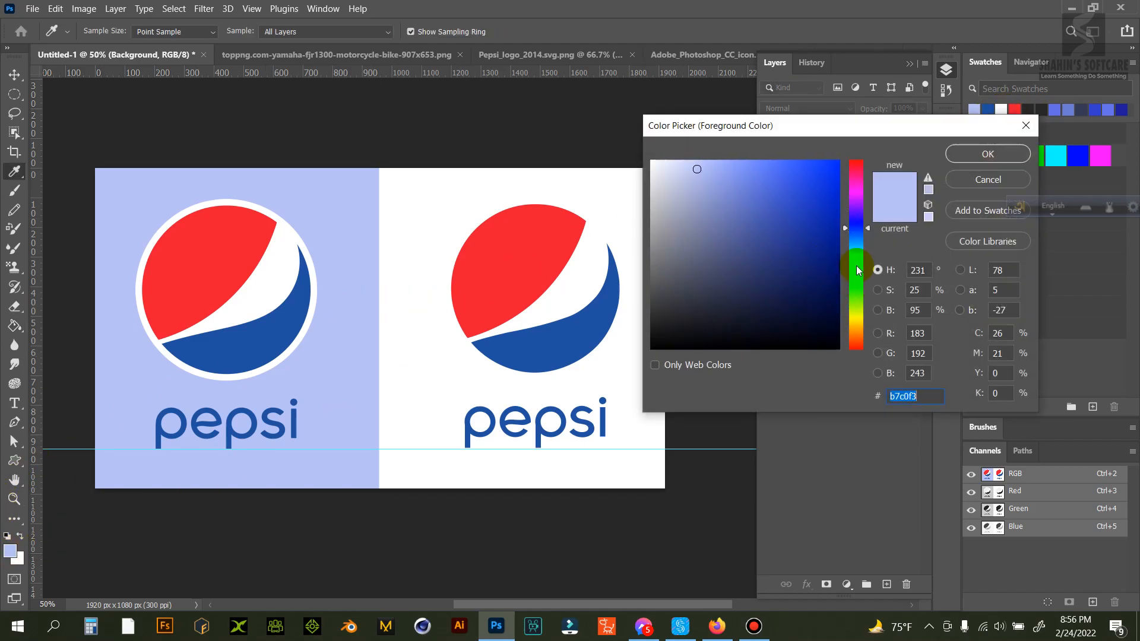
click(857, 261)
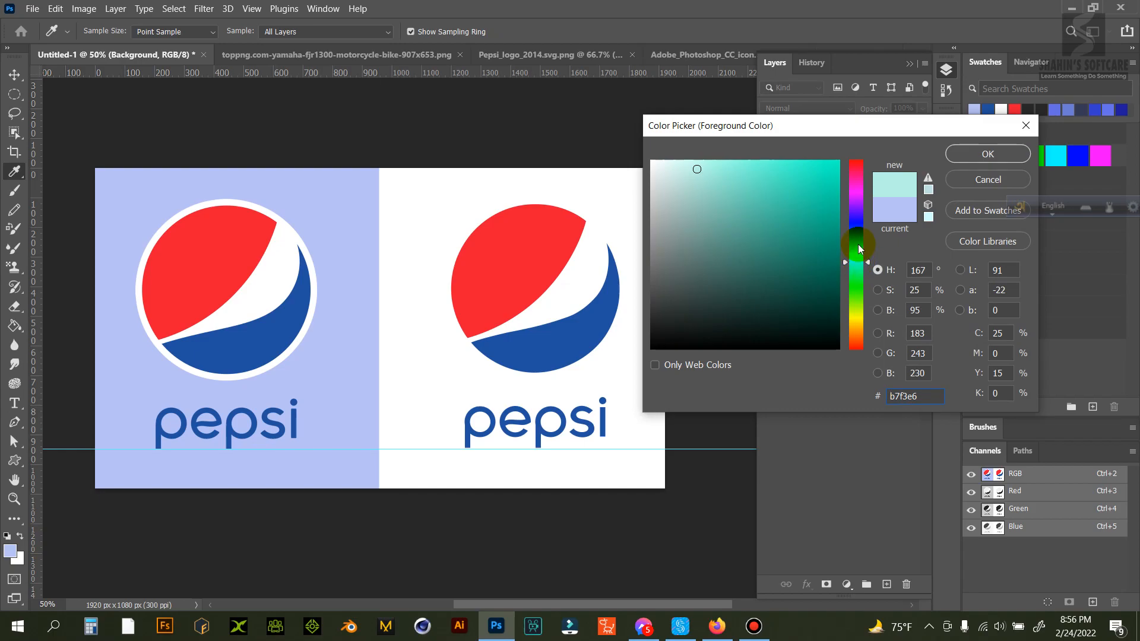
click(858, 243)
click(860, 203)
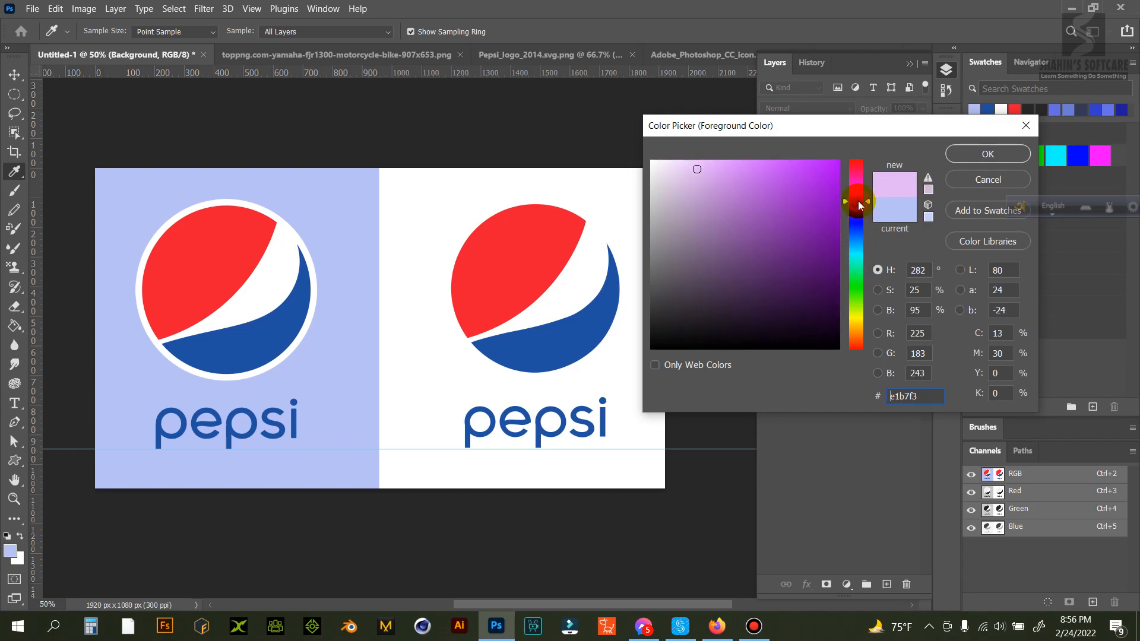
click(855, 321)
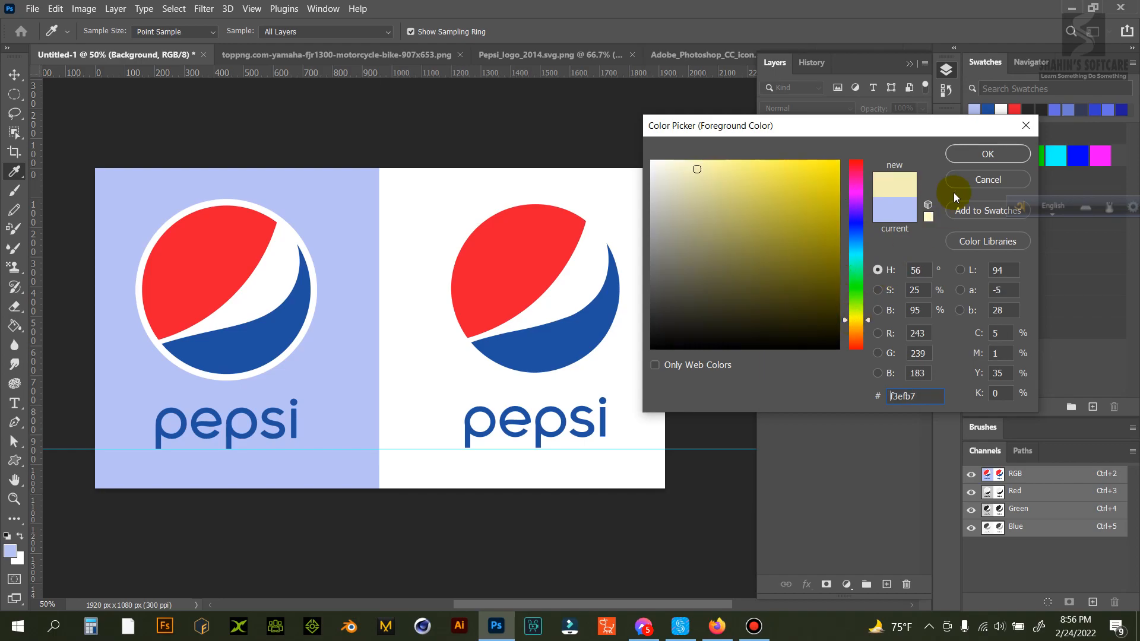
click(987, 154)
key(g)
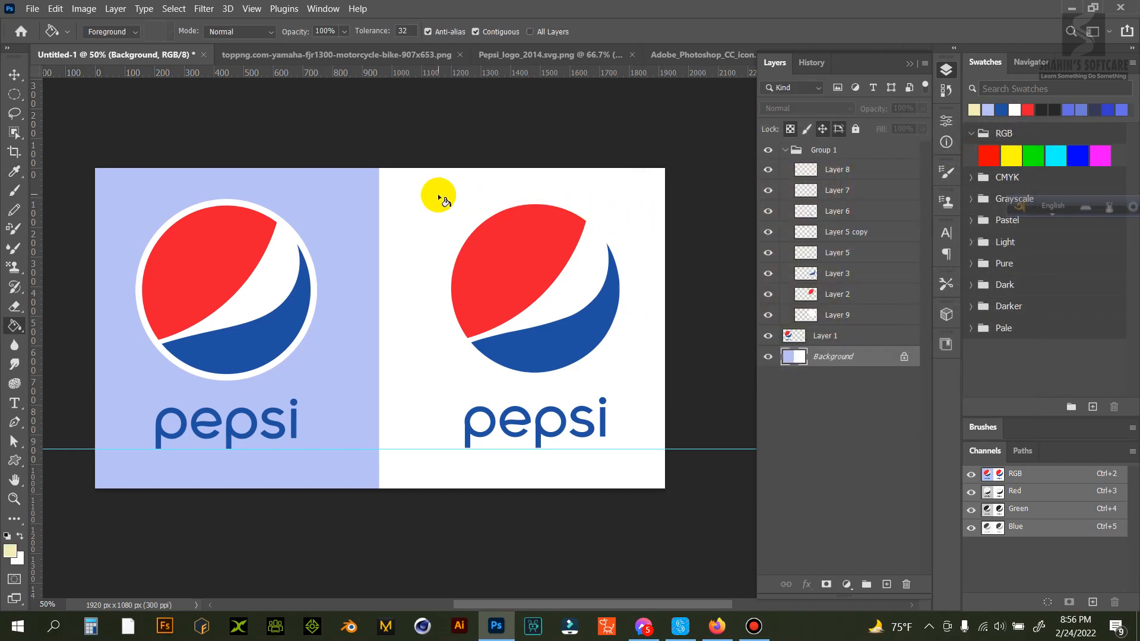
click(437, 194)
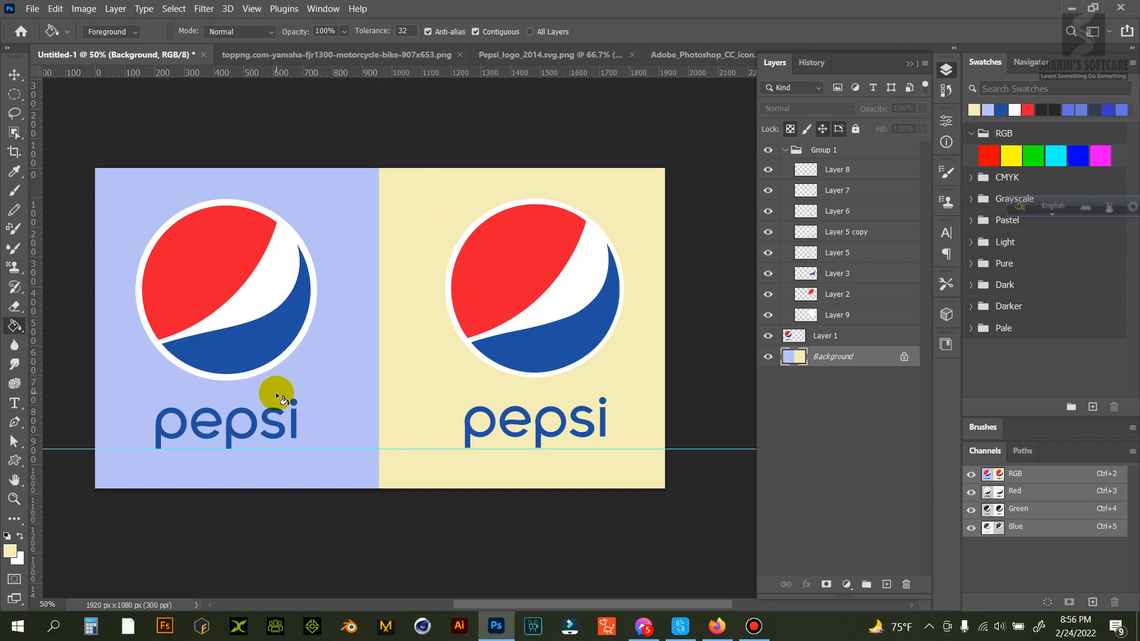
Step: Collapse the layer list, remove the horizontal guide from the canvas, and show both logos side by side at 66.67% zoom
click(16, 77)
click(908, 63)
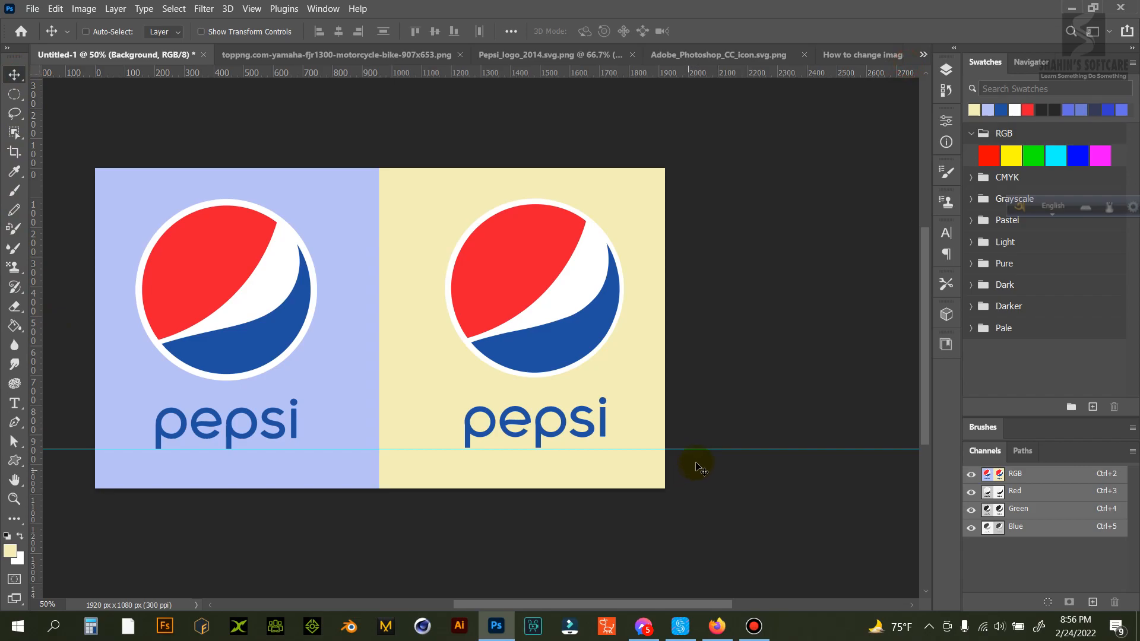
drag(705, 451, 737, 15)
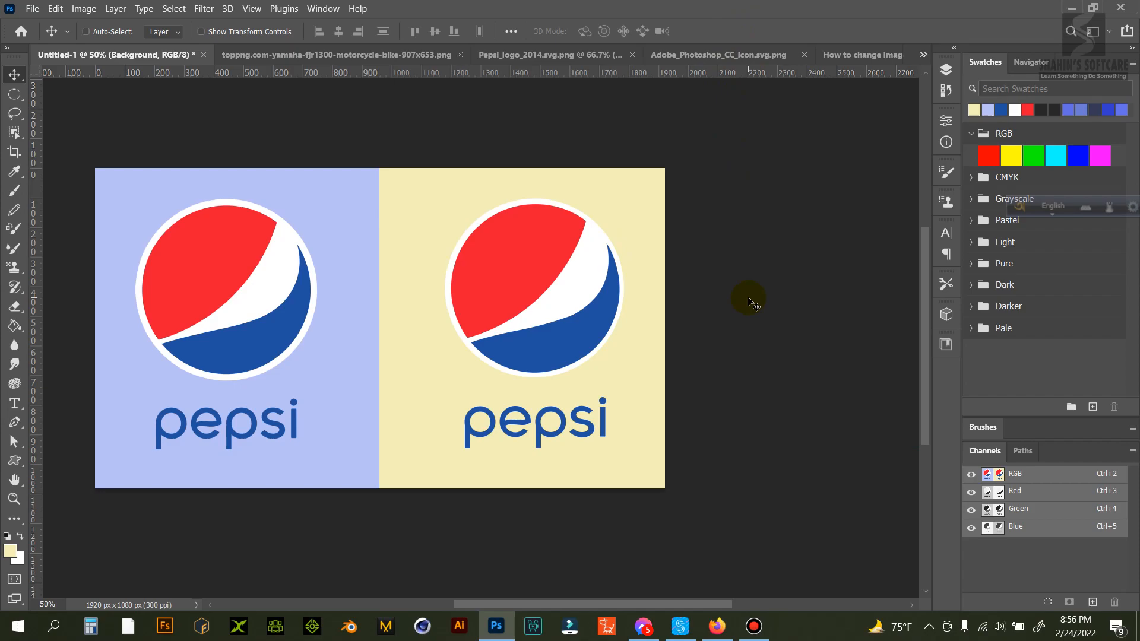
key(ctrl+plus)
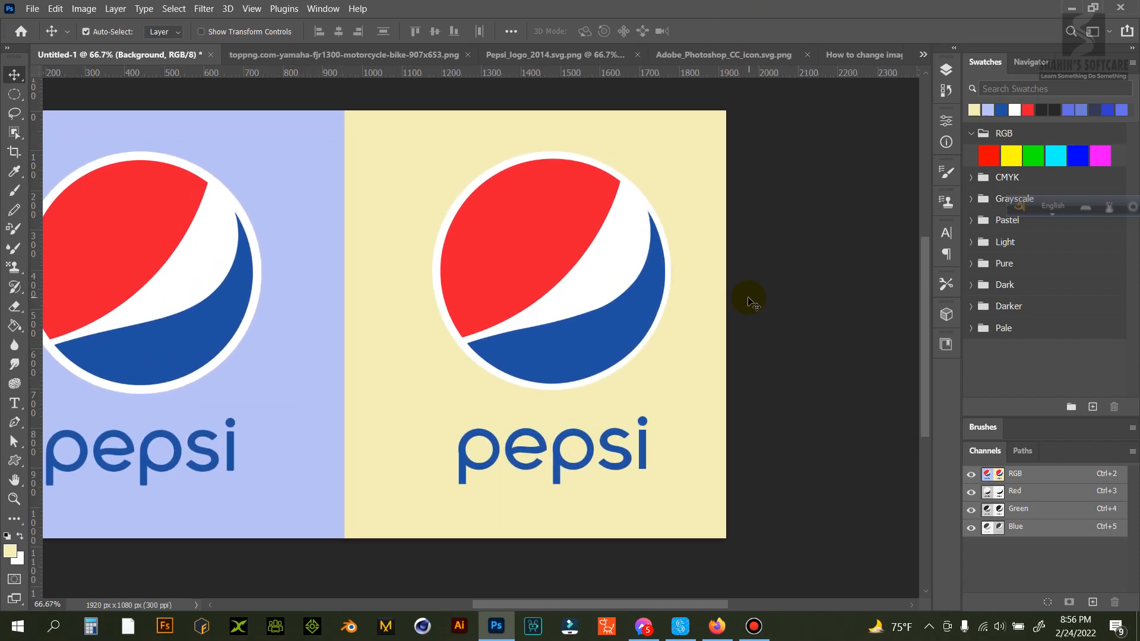
drag(351, 237, 481, 256)
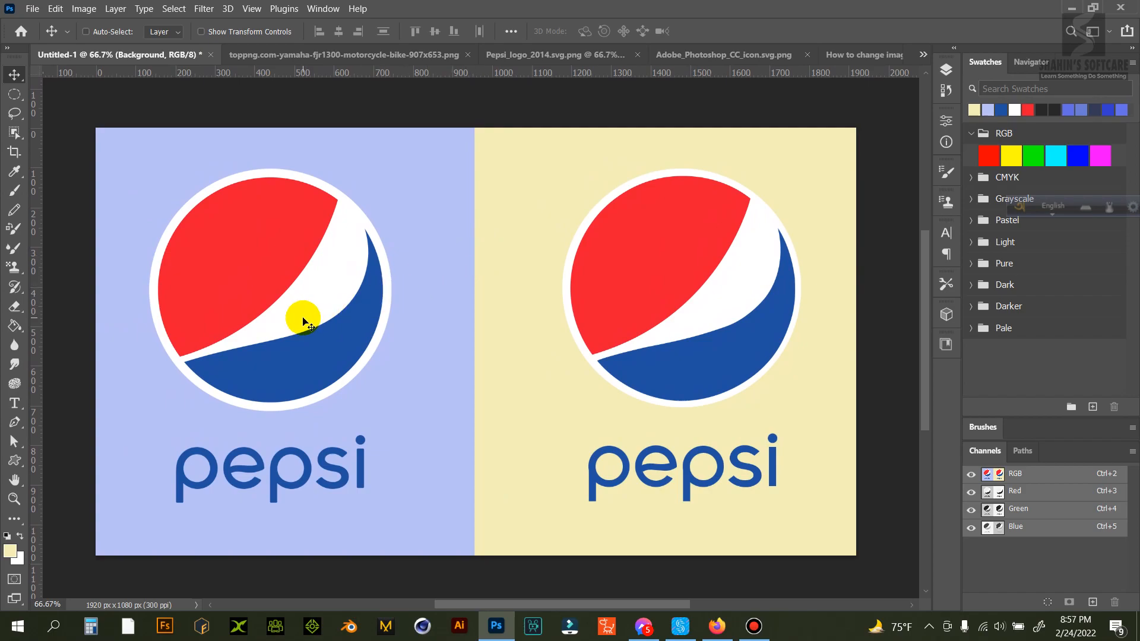